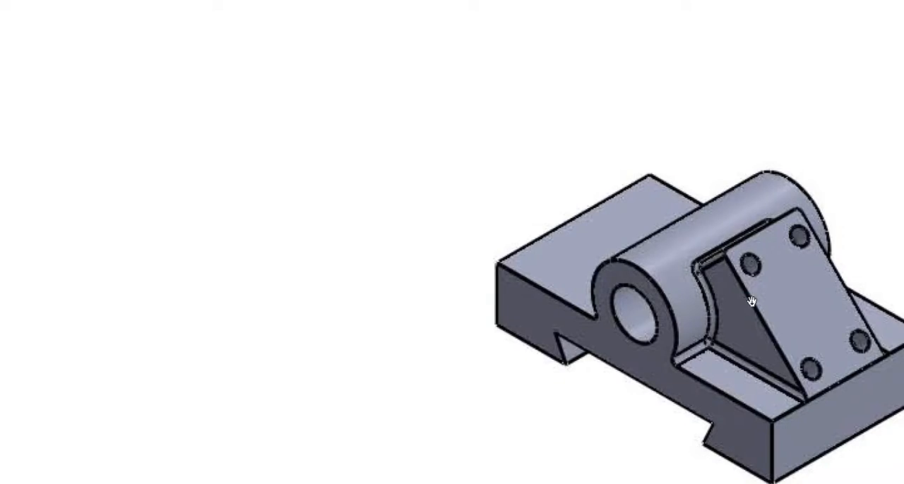
Switch from the reference drawing's front view to SOLIDWORKS and start a sketch on the front plane
ctrl+scroll(752, 302, down, 5)
ctrl+scroll(216, 273, up, 3)
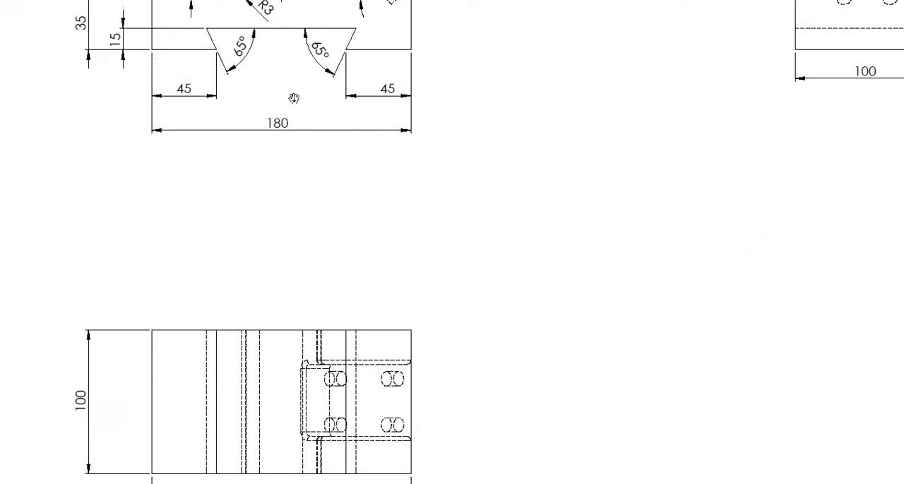
drag(296, 117, 330, 372)
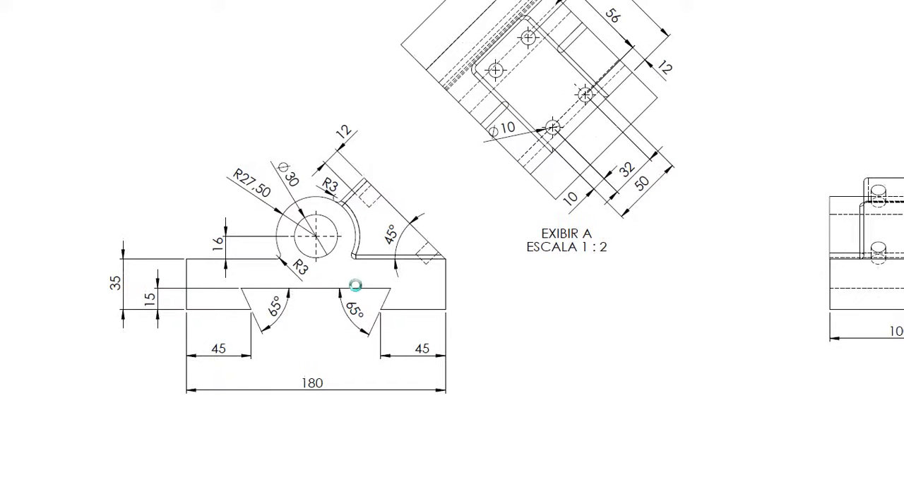
mouse_move(346, 290)
mouse_down()
mouse_move(348, 362)
mouse_move(292, 345)
mouse_up()
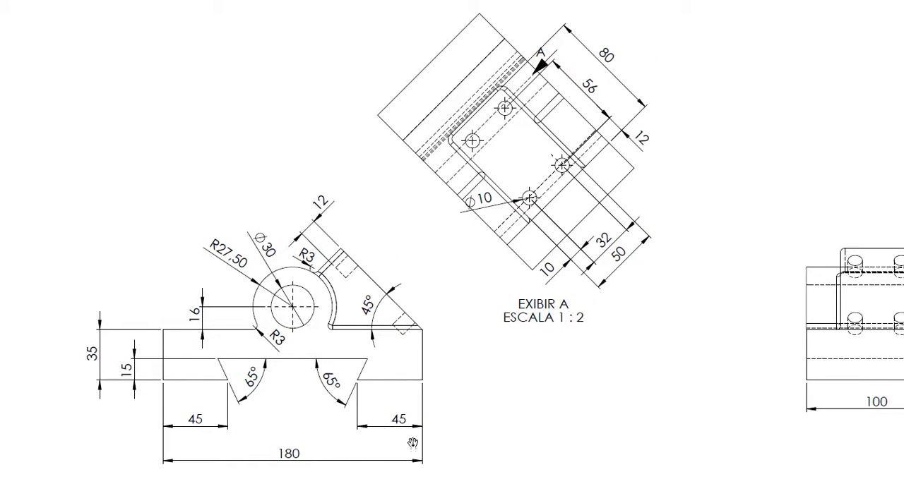
key(super)
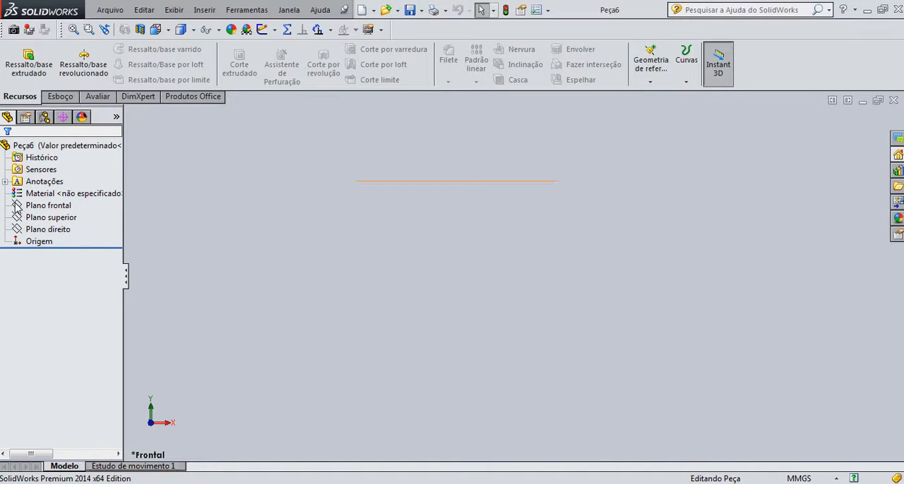
click(17, 204)
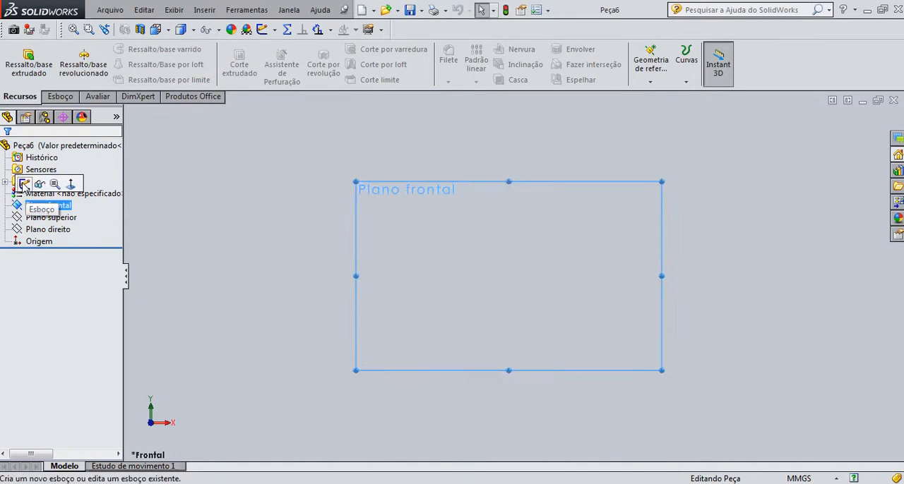
click(22, 185)
click(86, 63)
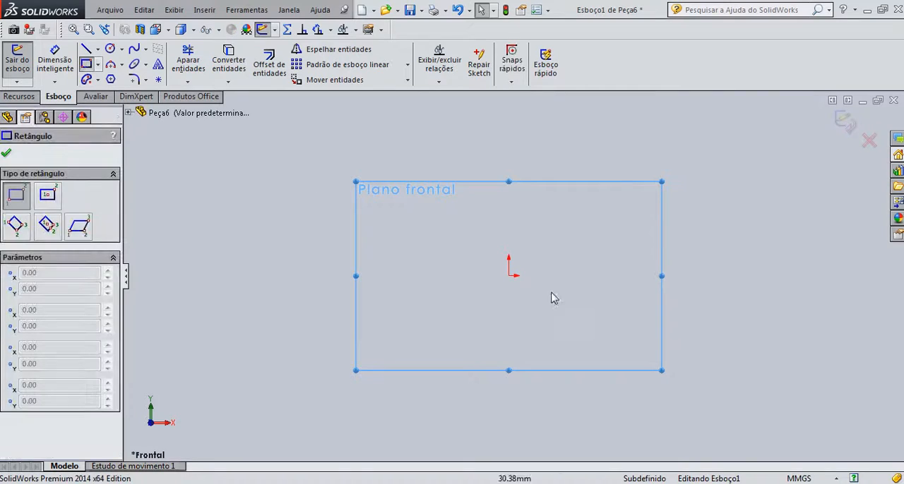
drag(418, 230, 473, 275)
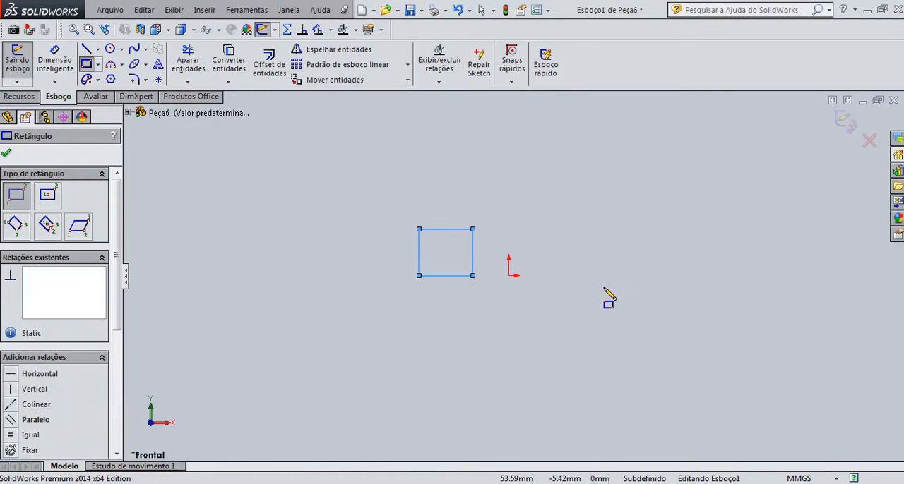
key(Escape)
key(Escape)
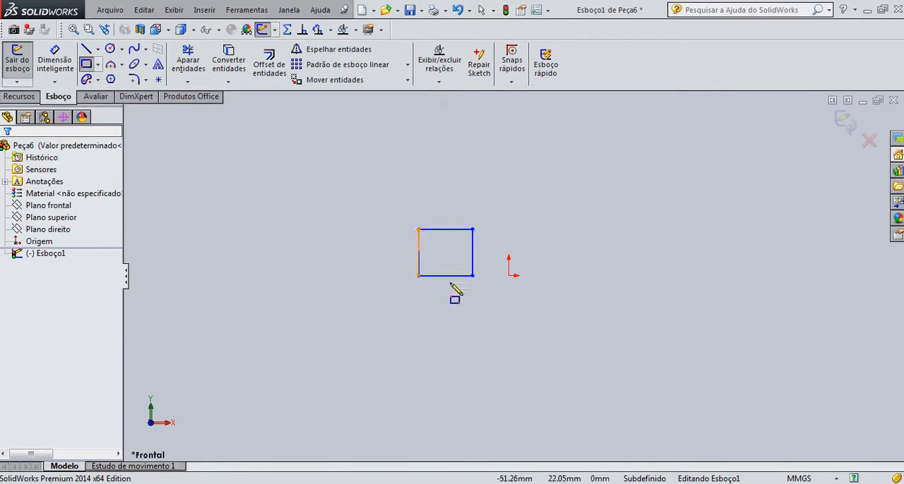
key(ctrl+z)
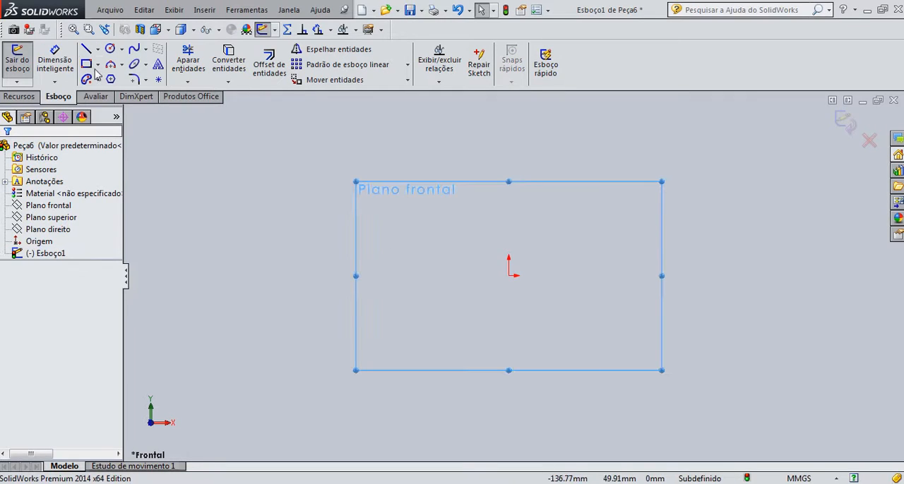
Sketch a corner rectangle about 119 mm wide and 40 mm high around the origin
click(87, 64)
drag(422, 240, 625, 309)
click(6, 154)
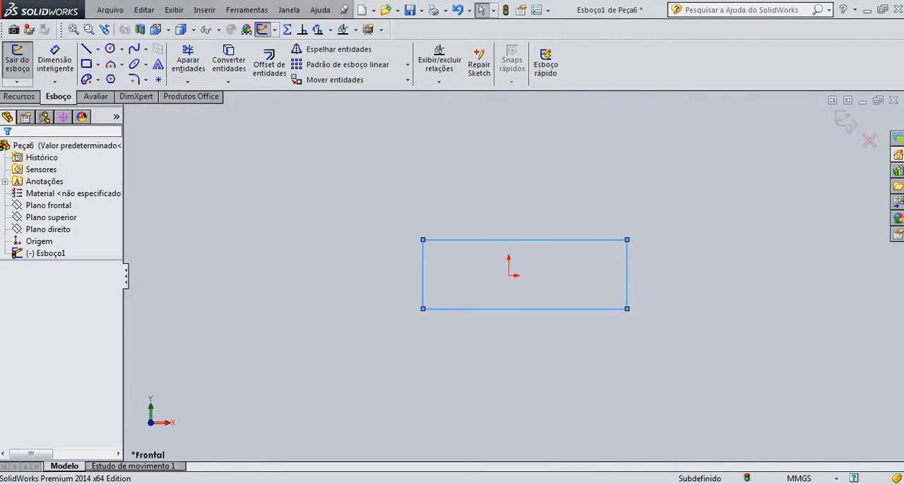
Dimension the rectangle's width between its two vertical sides as 180 mm
click(55, 60)
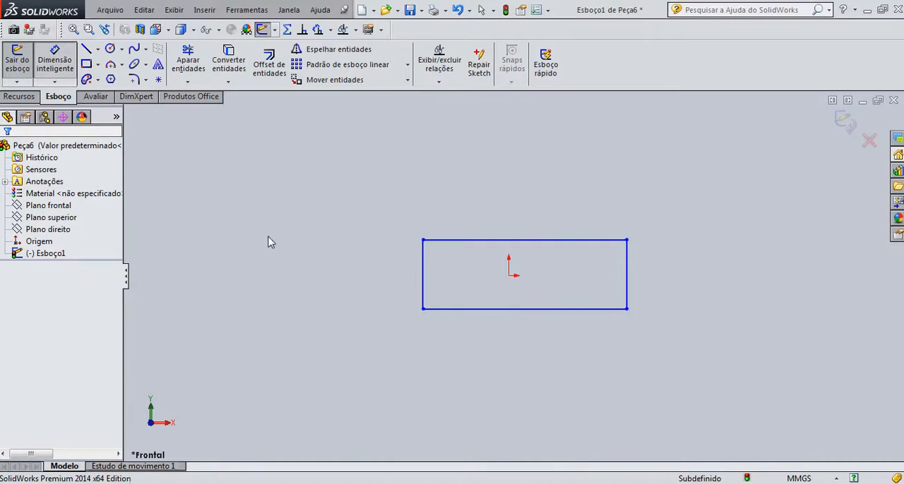
click(423, 282)
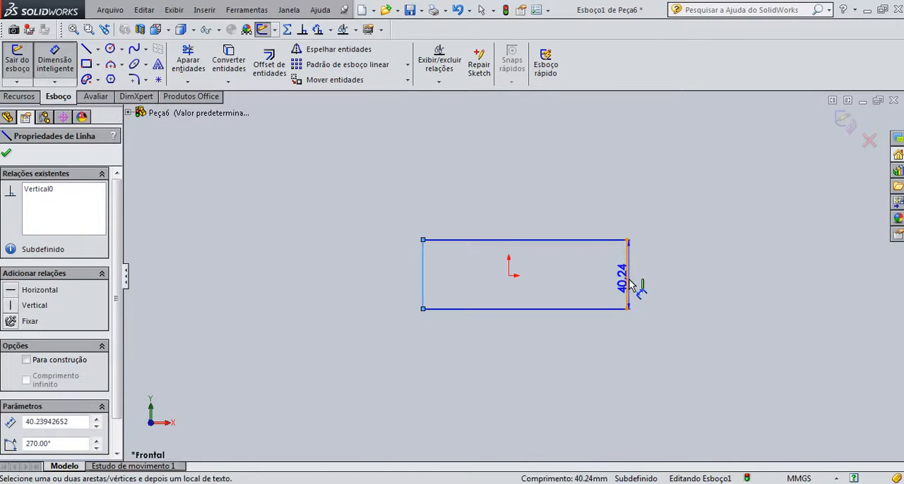
click(626, 284)
click(510, 382)
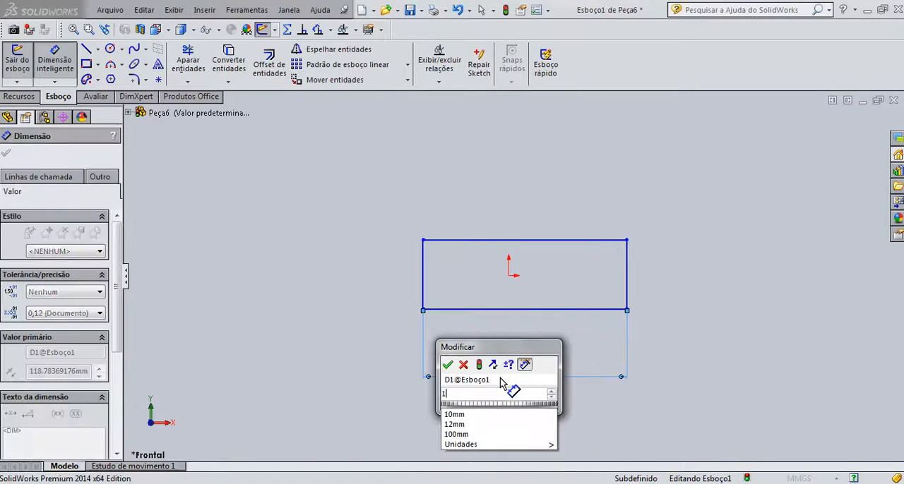
text(180)
key(Return)
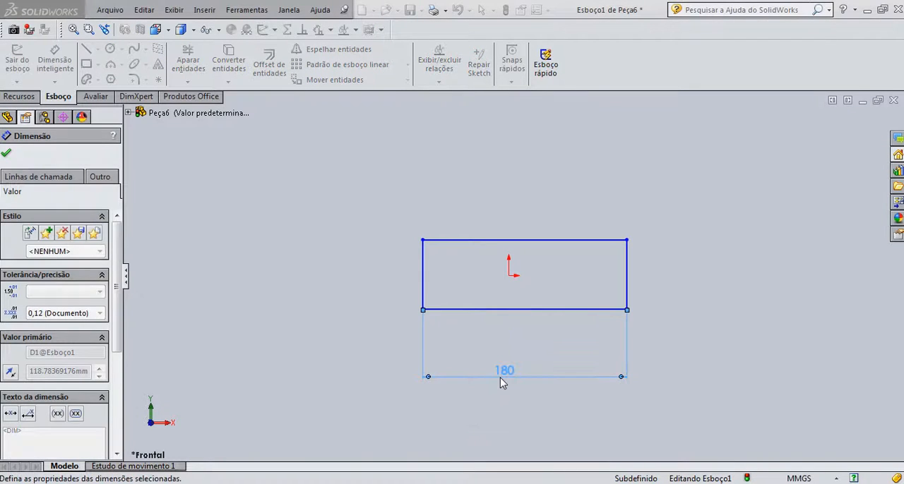
Dimension the rectangle's height between its two horizontal sides as 35 mm
click(521, 309)
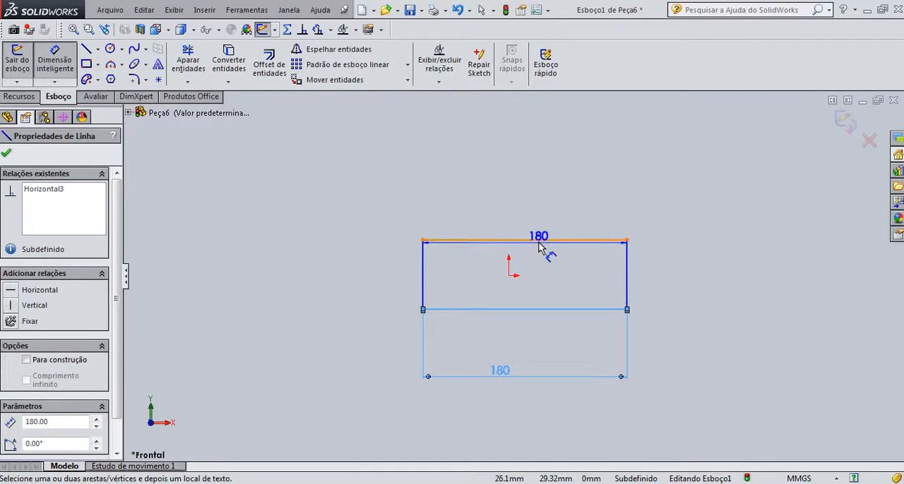
click(375, 267)
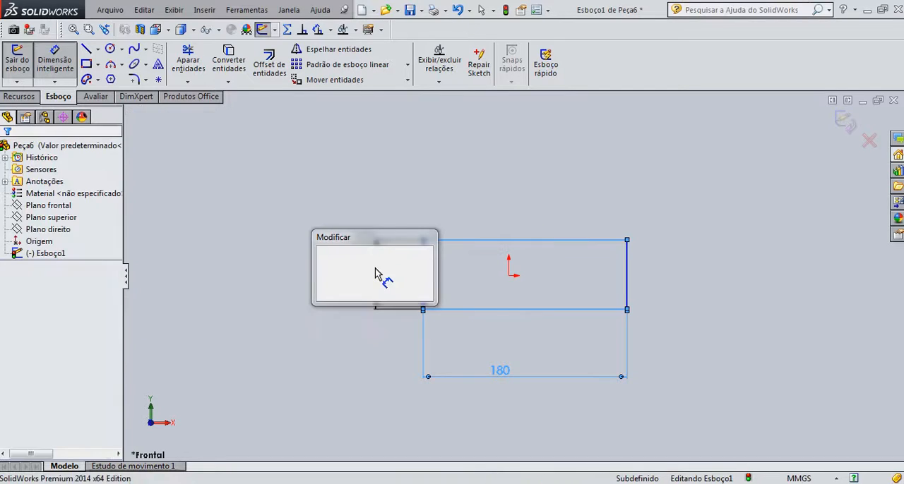
text(35)
key(Return)
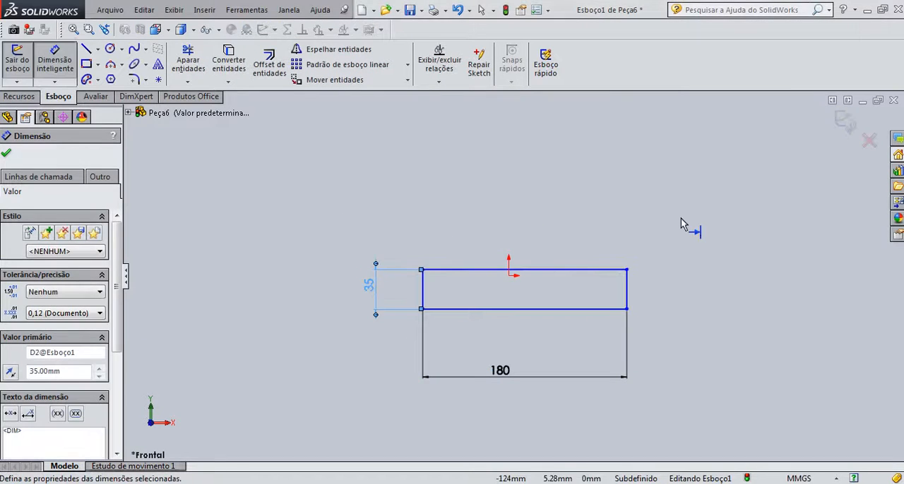
Dimension the vertical distance from the origin to the rectangle's top edge as 17.5 mm
scroll(523, 277, down, 1)
scroll(516, 276, down, 4)
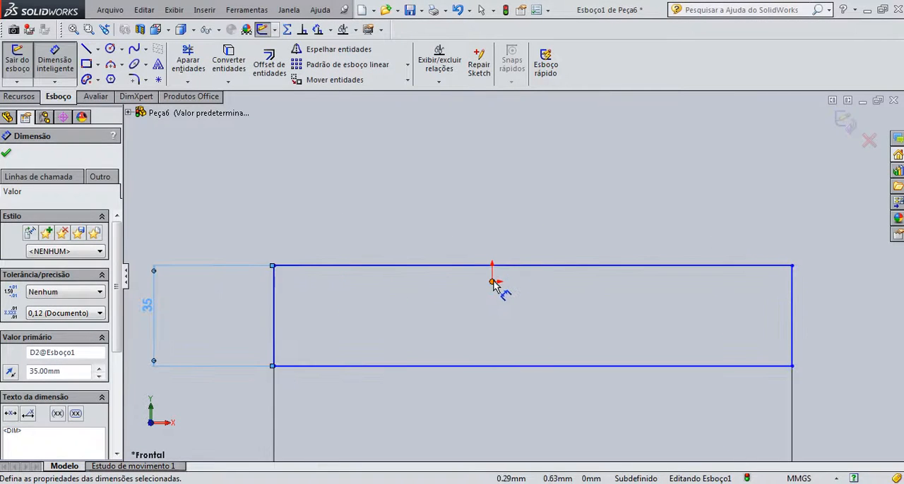
click(492, 281)
click(486, 266)
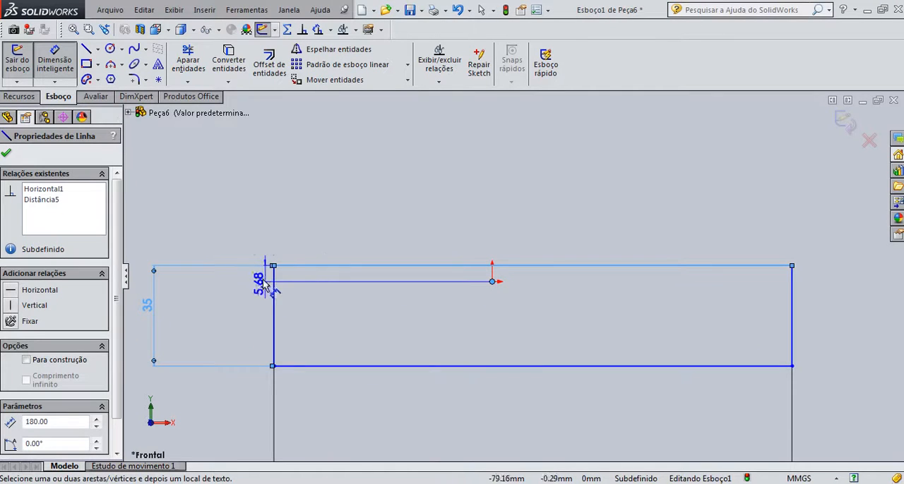
click(233, 284)
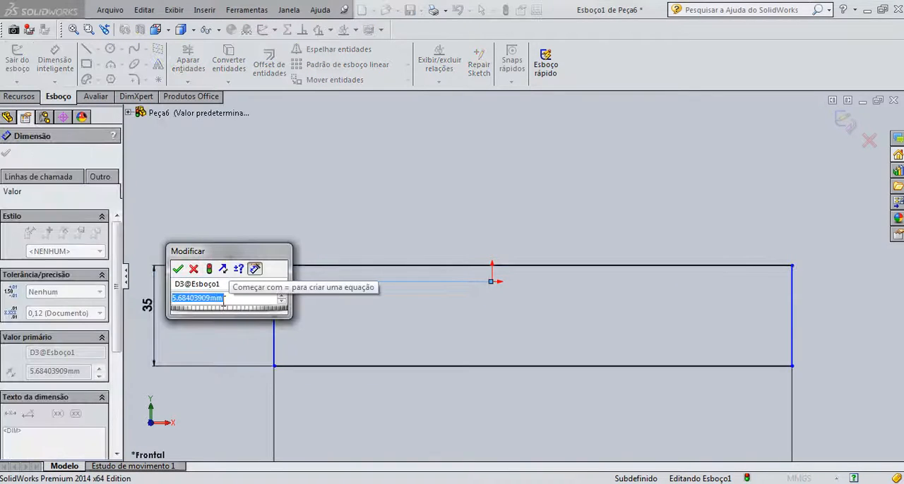
text(17.5)
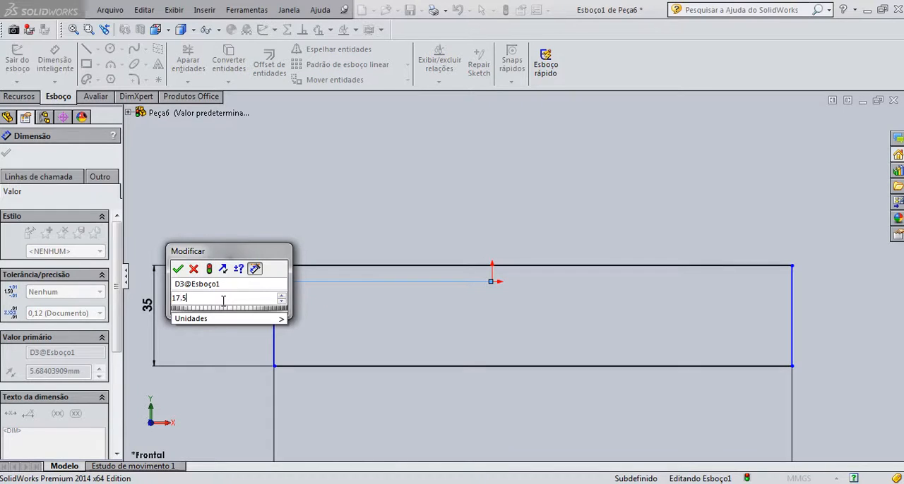
key(Return)
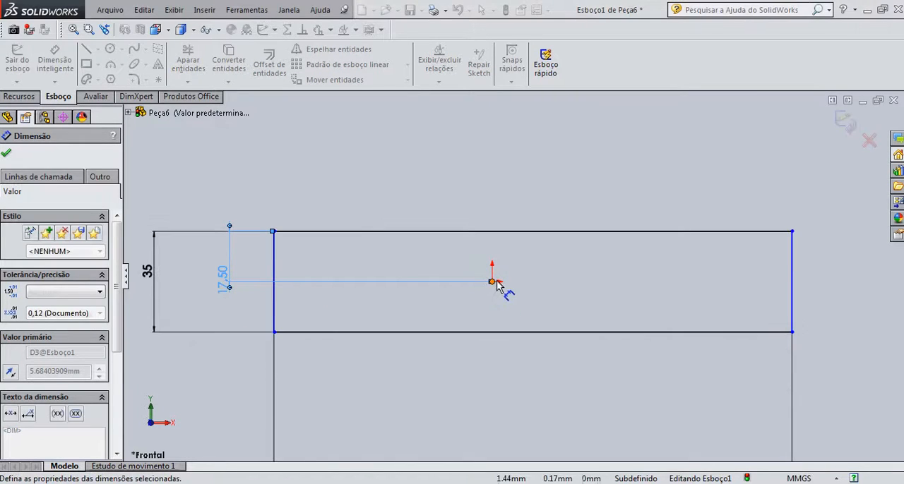
Dimension the horizontal distance from the origin to the rectangle's right edge as 90 mm
click(493, 281)
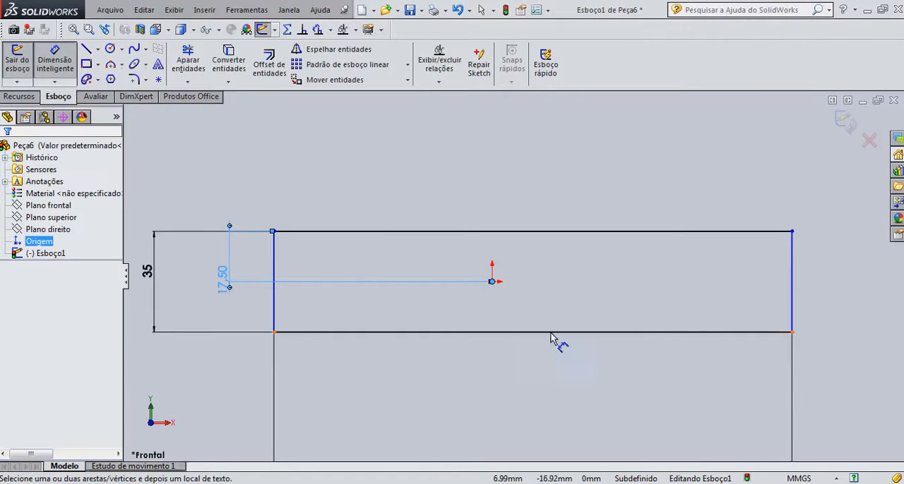
click(792, 308)
click(699, 399)
text(90)
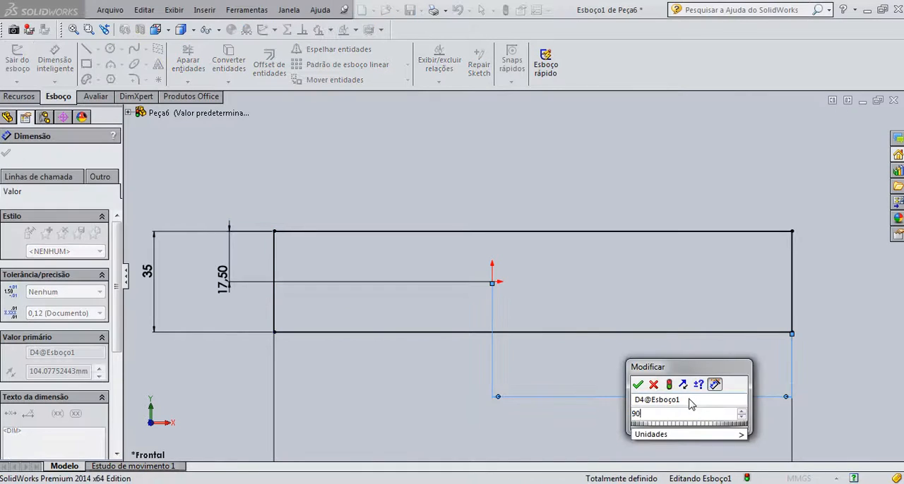
key(Return)
Move the 17.50 dimension outside the rectangle's left edge and the 180 dimension closer to its bottom edge
scroll(520, 379, down, 2)
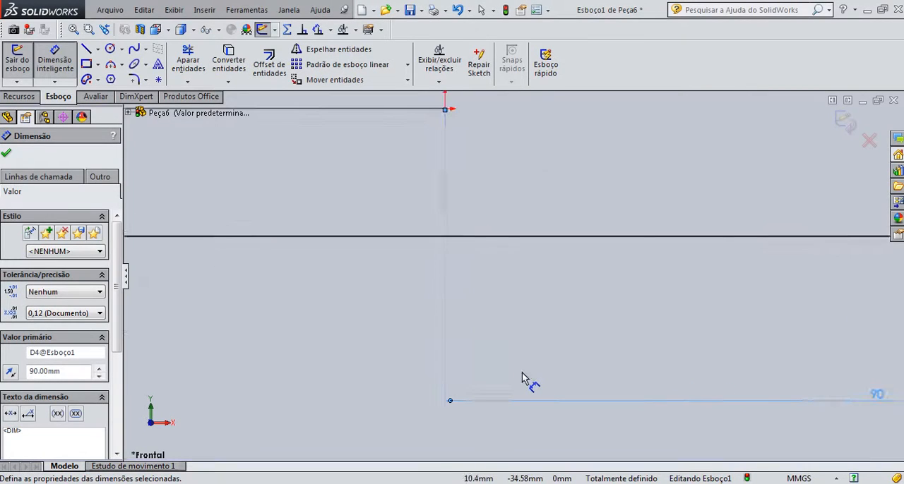
scroll(520, 353, up, 3)
scroll(494, 322, up, 1)
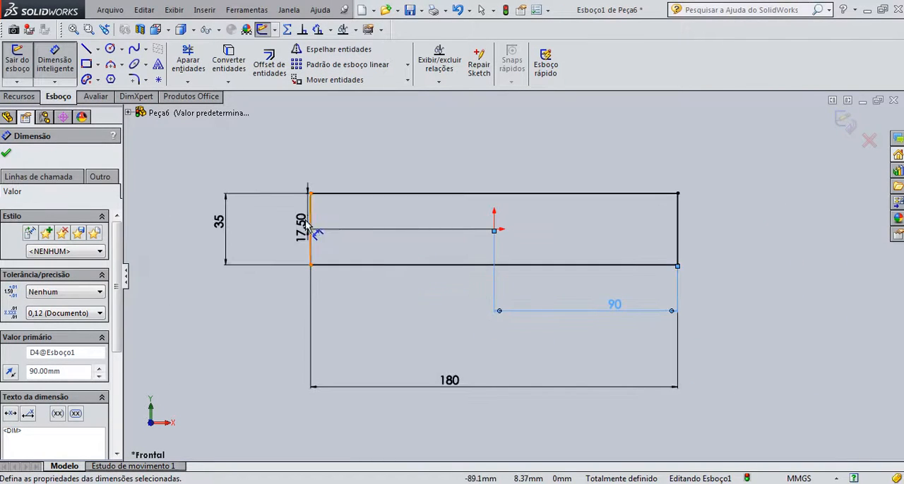
click(281, 224)
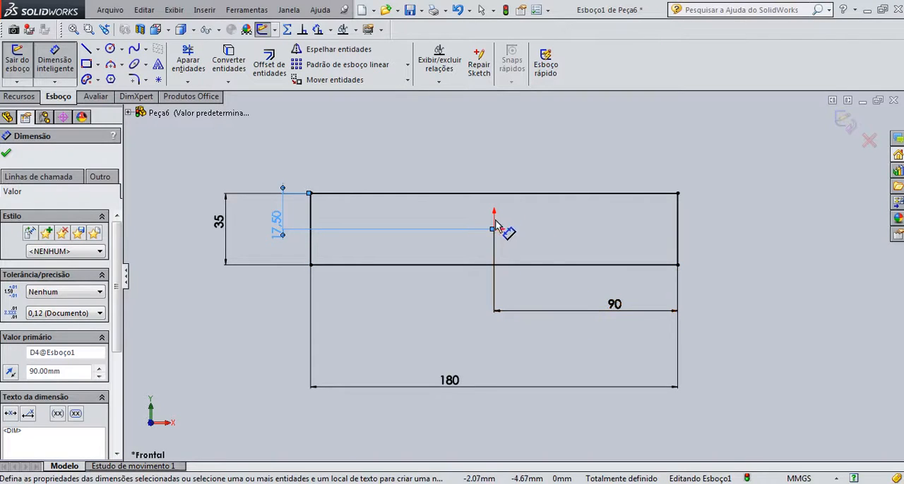
click(7, 154)
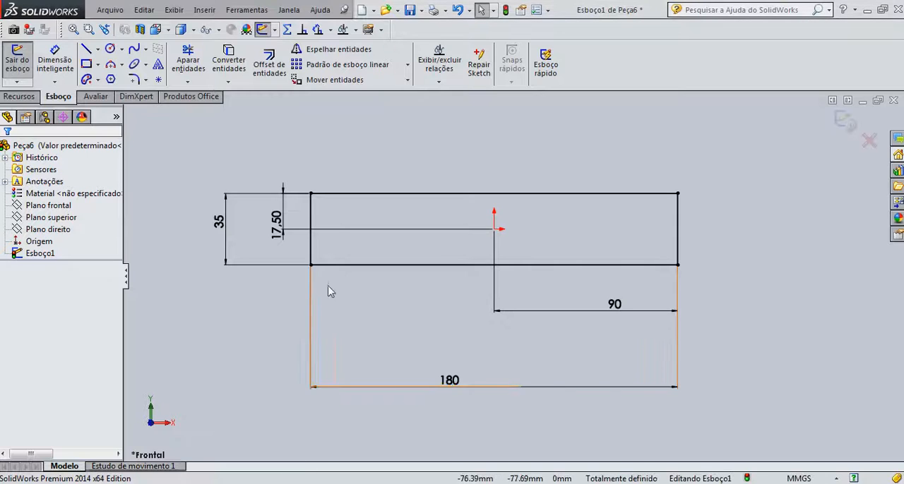
drag(462, 385, 489, 341)
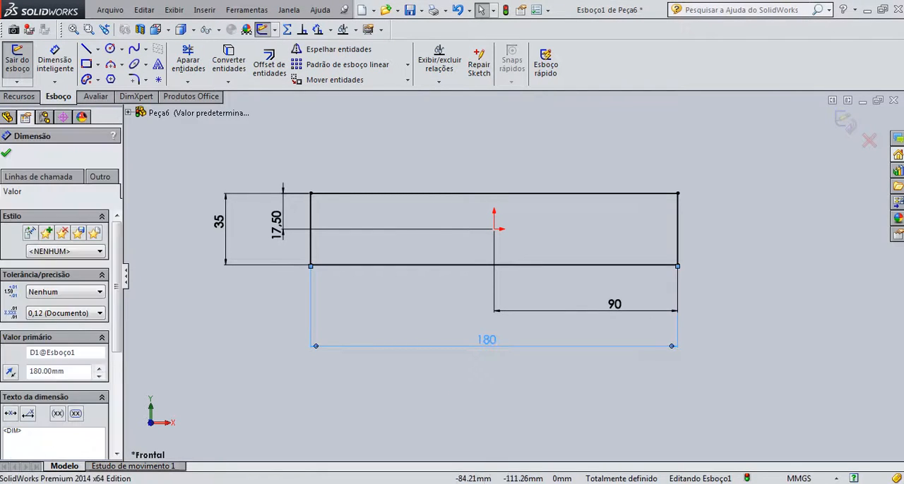
click(7, 153)
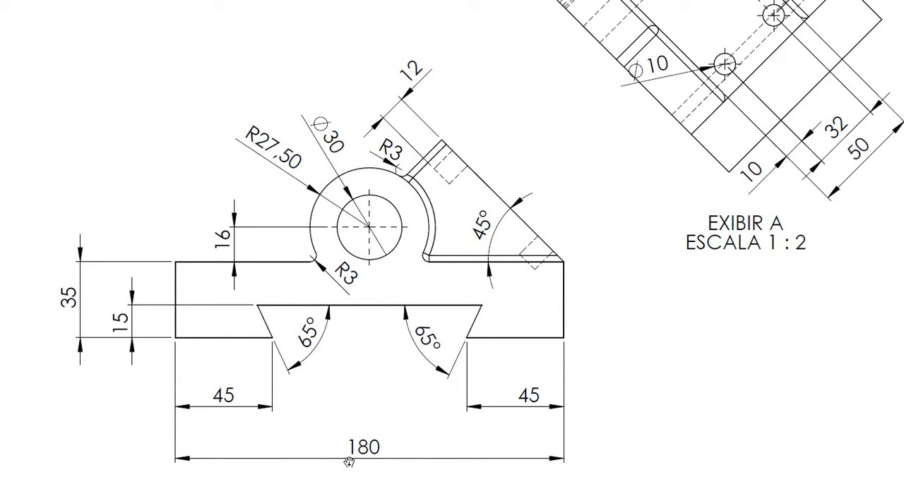
Sketch an open dovetail of three connected lines crossing the rectangle's bottom edge, with a left slanted side about 26 mm long
key(super)
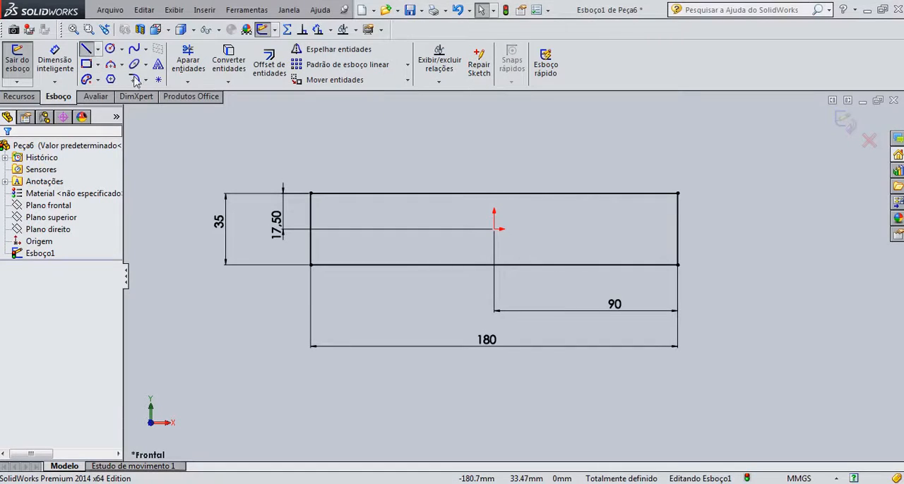
click(392, 278)
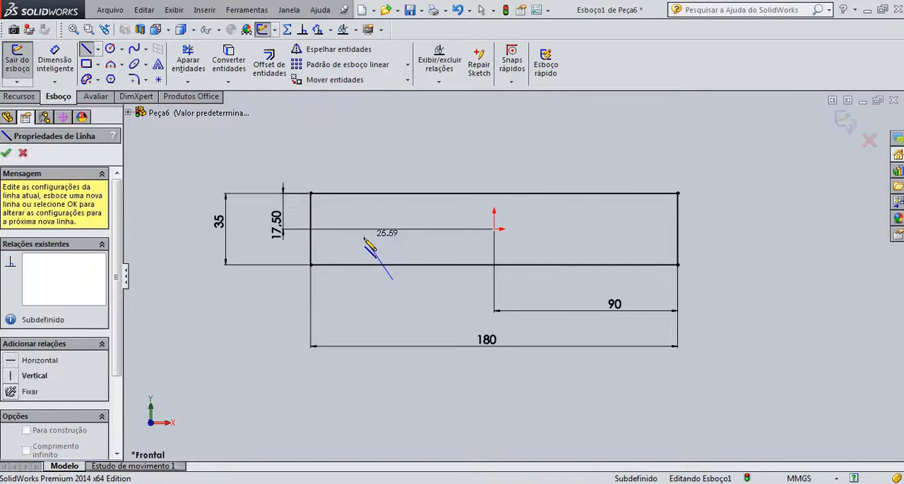
click(363, 236)
click(609, 236)
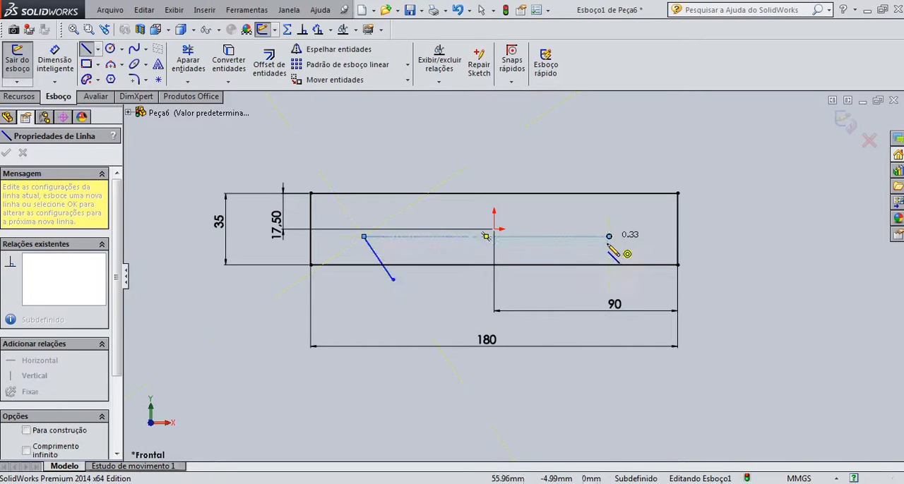
click(575, 280)
key(Escape)
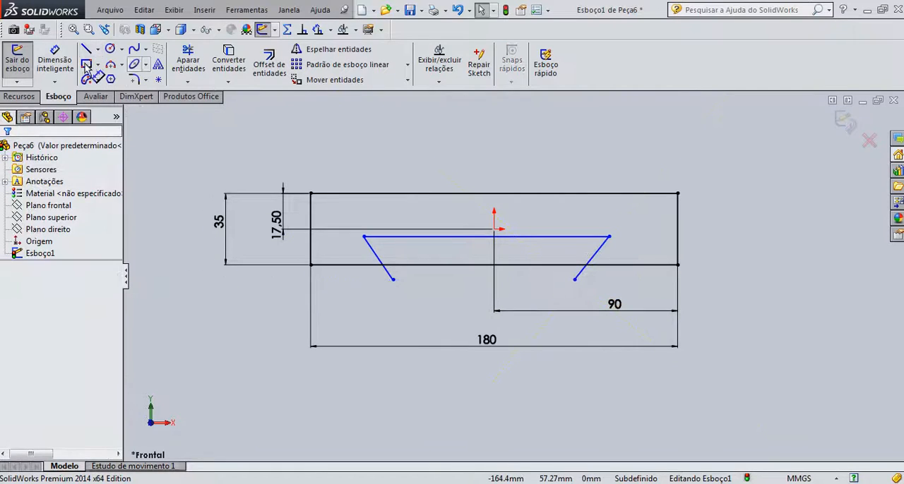
Dimension the angle between the dovetail's left slanted side and its horizontal line as 65°
click(55, 63)
click(370, 245)
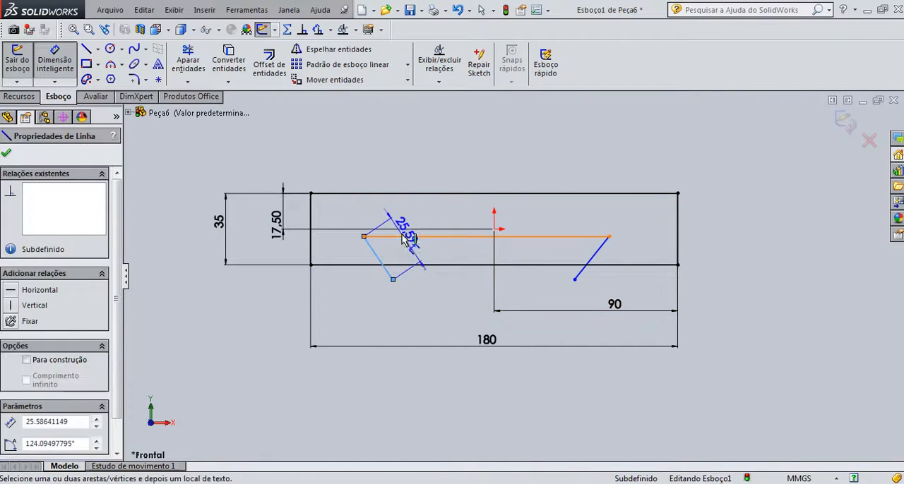
click(406, 237)
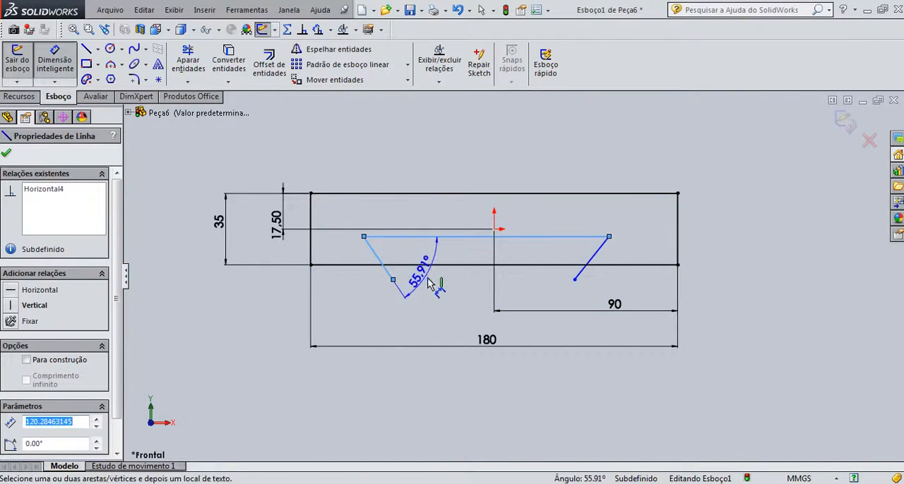
click(442, 295)
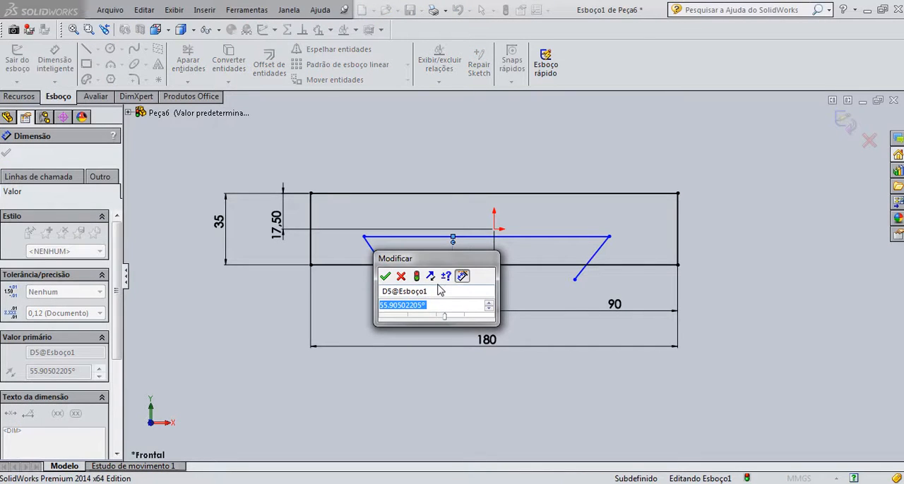
text(65)
key(Return)
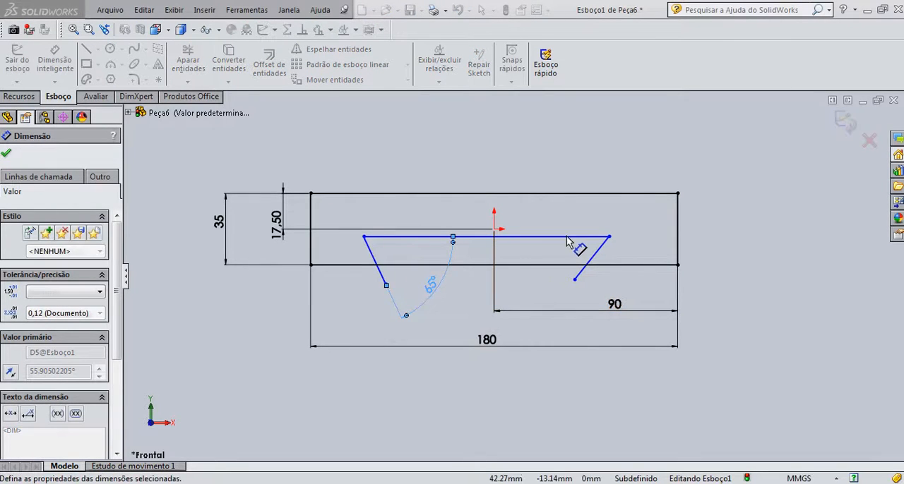
Dimension the angle between the dovetail's right slanted side and its horizontal line as 65°
click(567, 237)
click(596, 253)
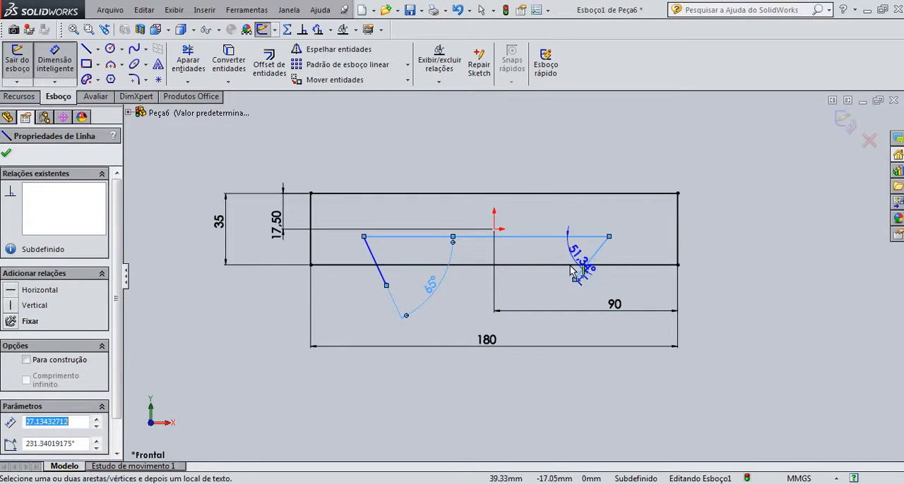
click(540, 274)
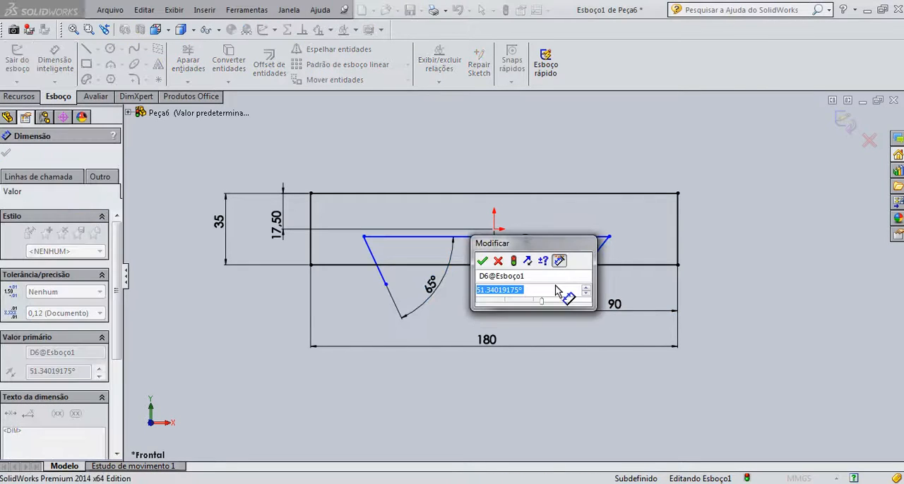
text(65)
key(Return)
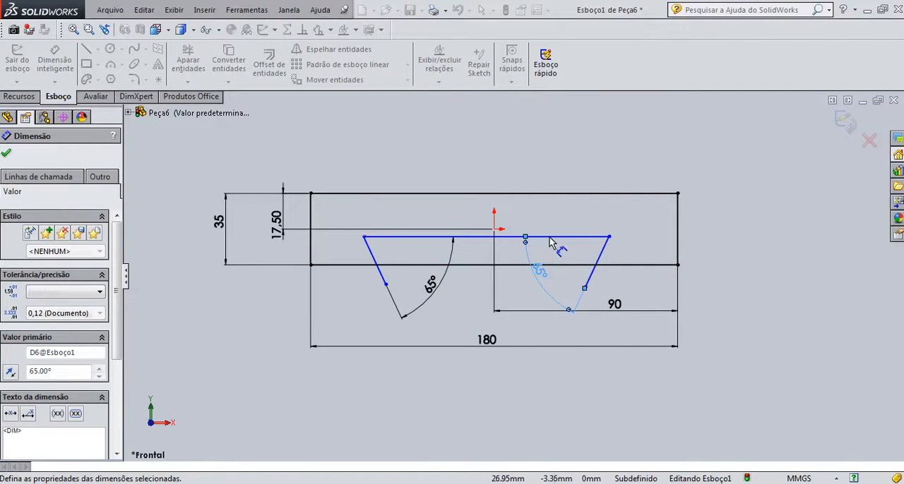
Dimension the vertical distance from the dovetail's horizontal line to the rectangle's bottom edge as 15 mm, placed outside the rectangle's right edge
click(552, 238)
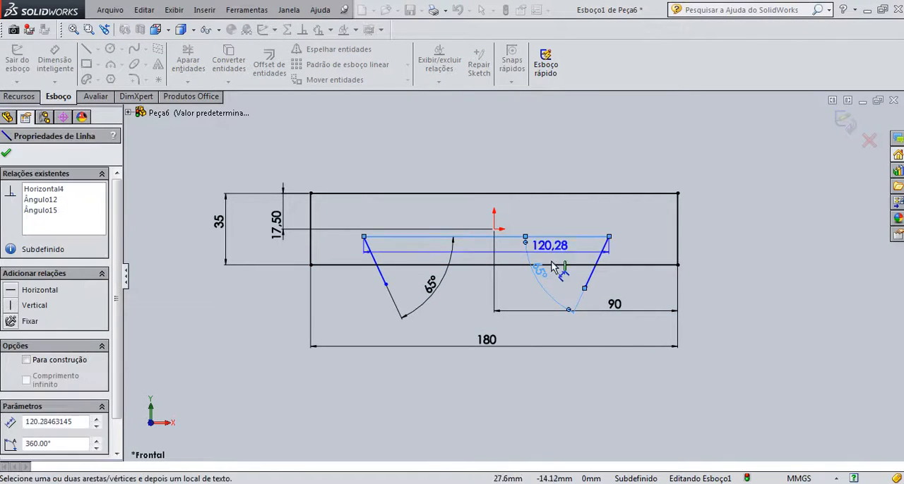
click(707, 264)
click(745, 251)
text(1)
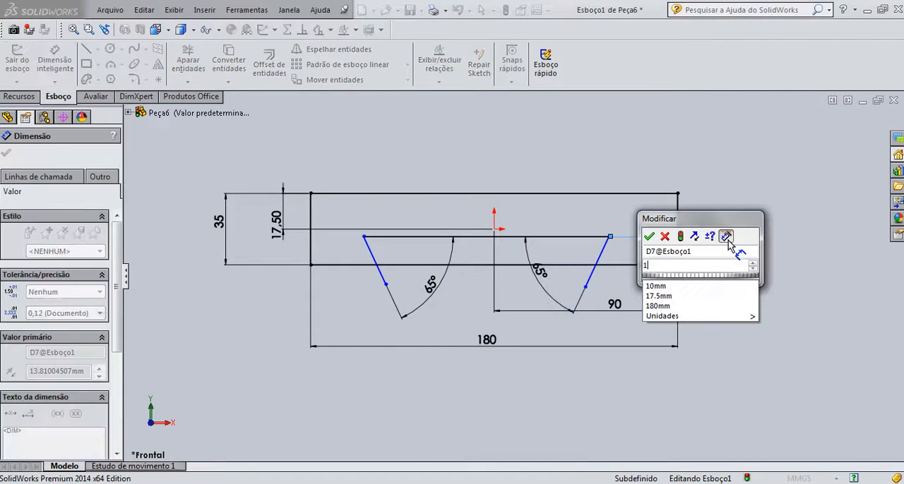
text(5)
key(Return)
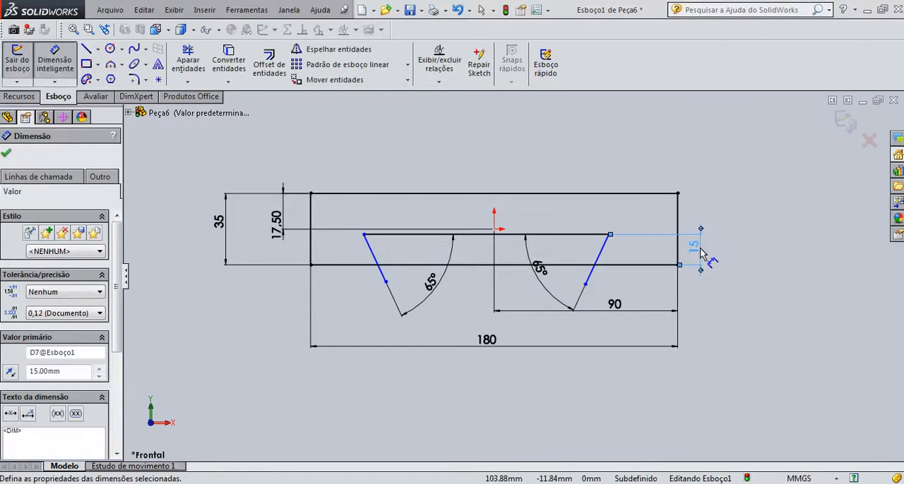
drag(700, 248, 716, 251)
click(531, 375)
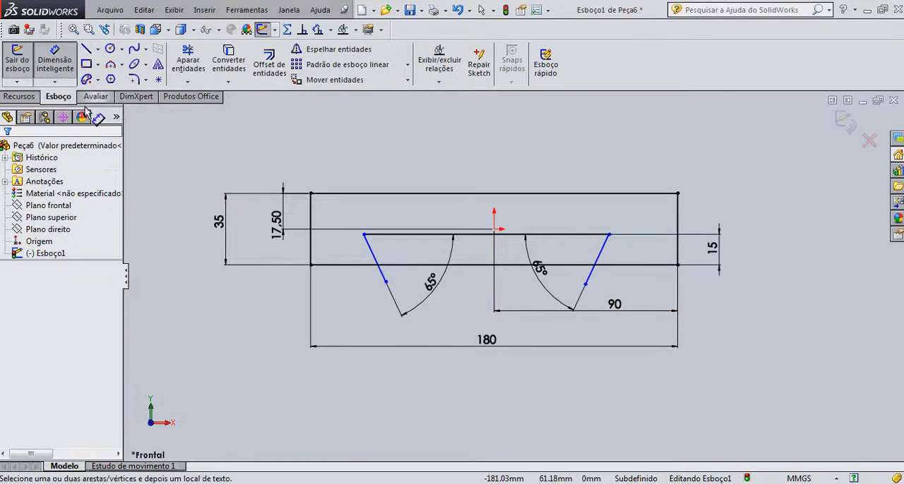
scroll(585, 292, down, 1)
scroll(507, 277, up, 2)
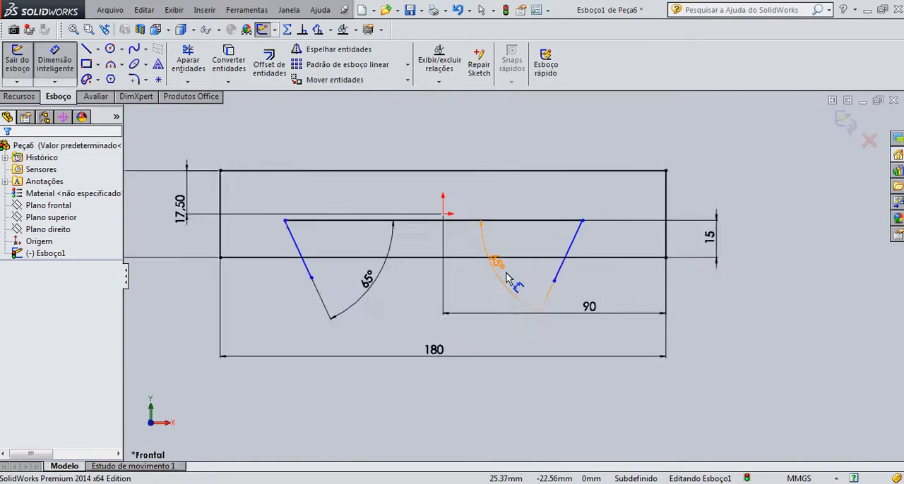
scroll(506, 277, up, 1)
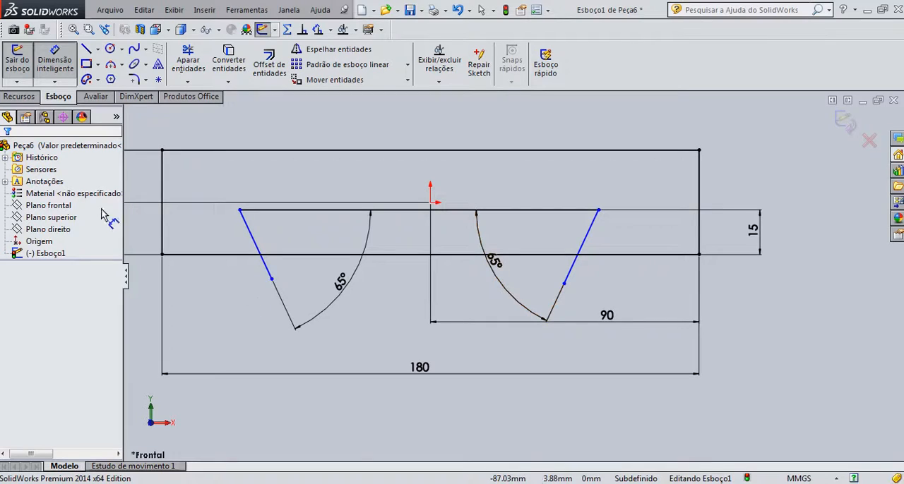
key(Escape)
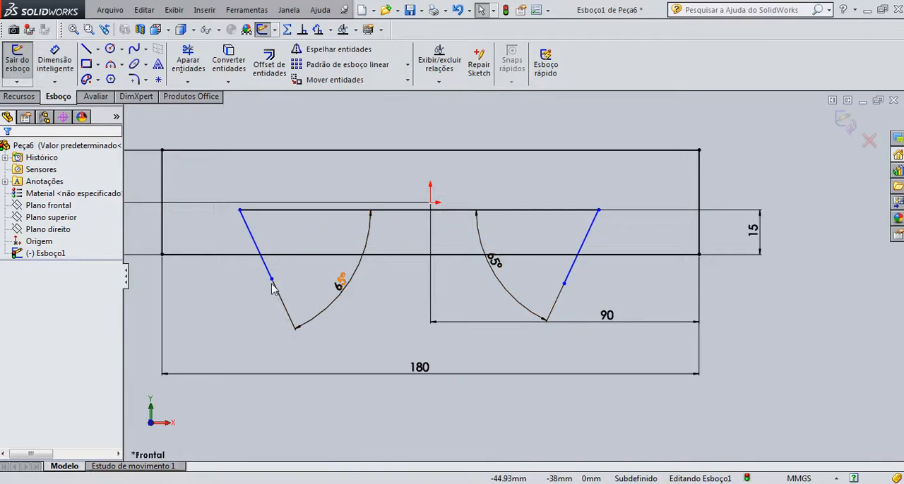
Try to make the lower endpoints of both slanted dovetail sides coincident with the rectangle's bottom edge
click(271, 279)
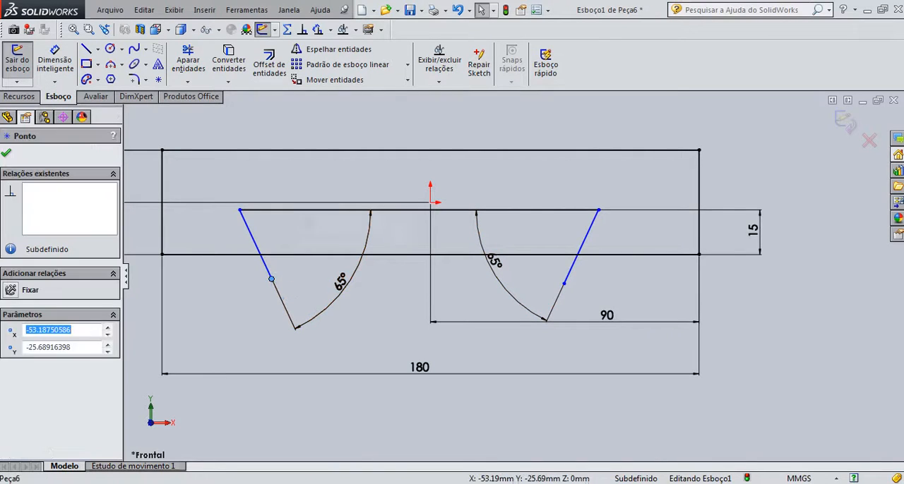
ctrl+click(228, 256)
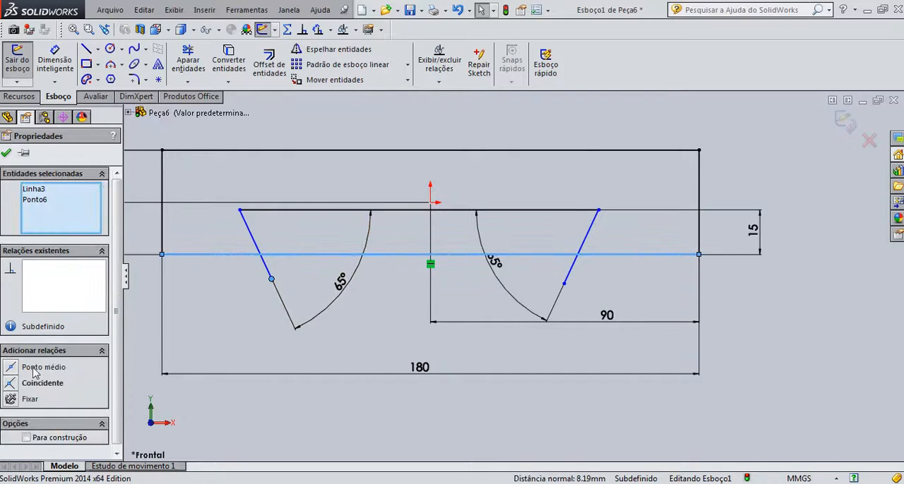
click(11, 383)
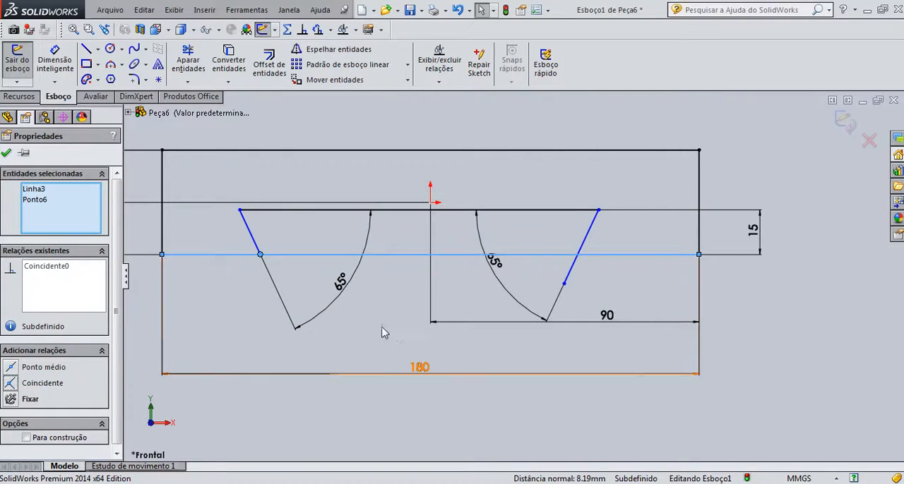
click(548, 273)
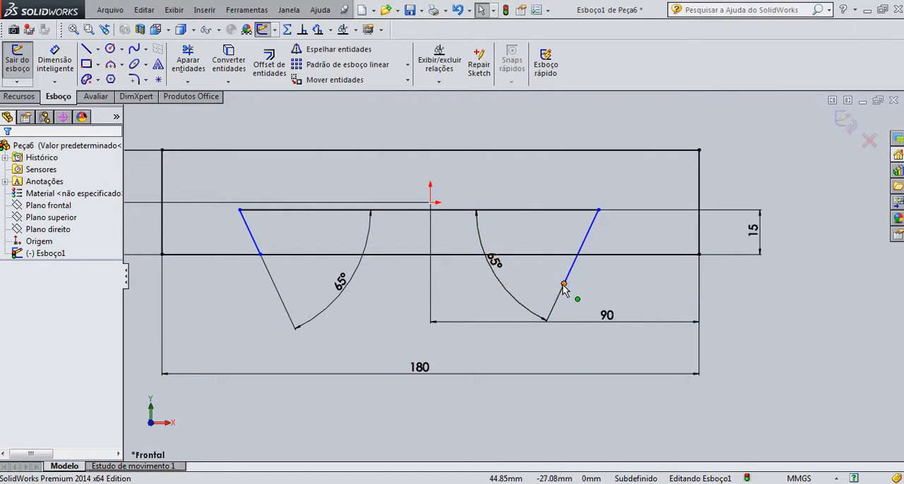
click(563, 284)
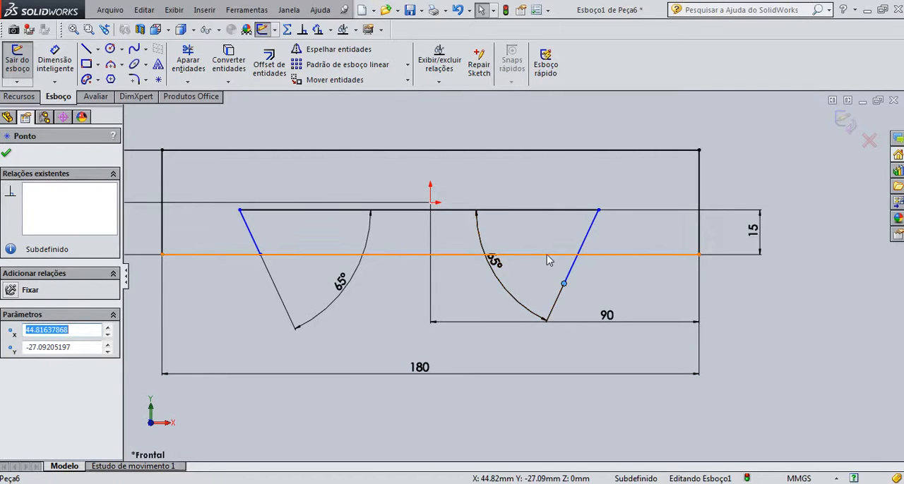
ctrl+click(546, 255)
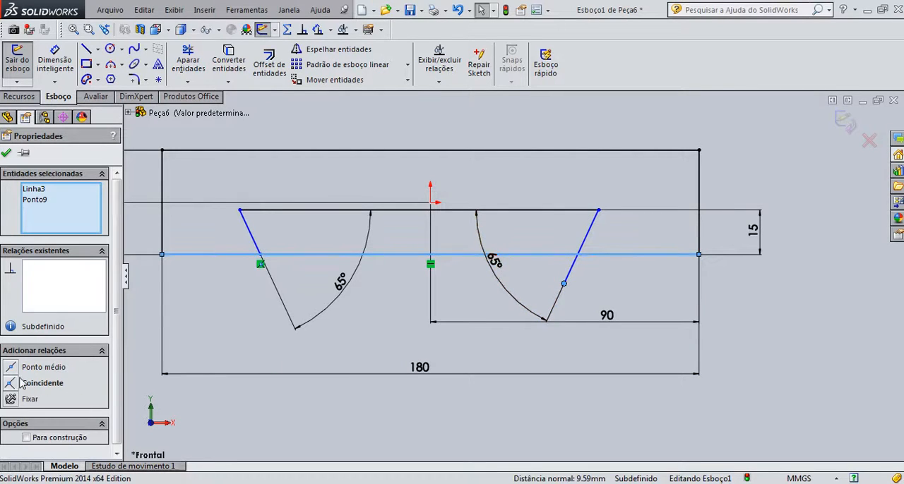
click(12, 383)
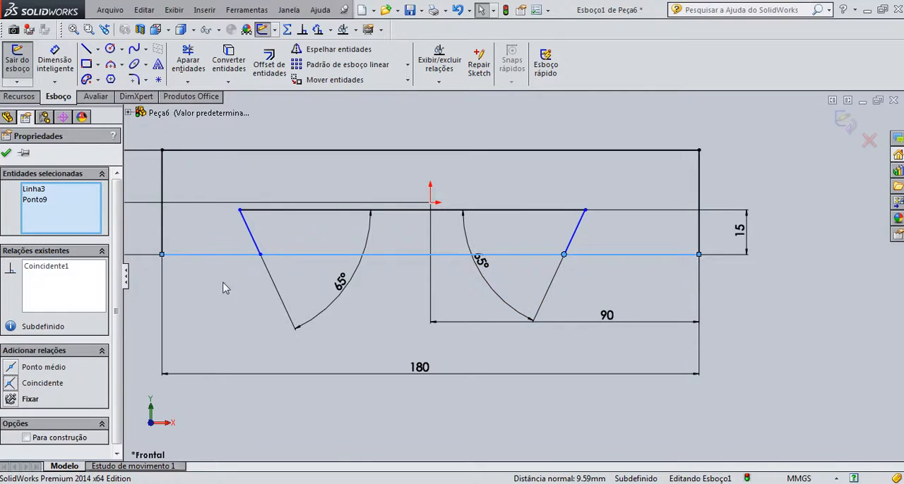
Undo the coincident relations on both lower dovetail endpoints and clear the selection
key(ctrl+z)
ctrl+click(271, 281)
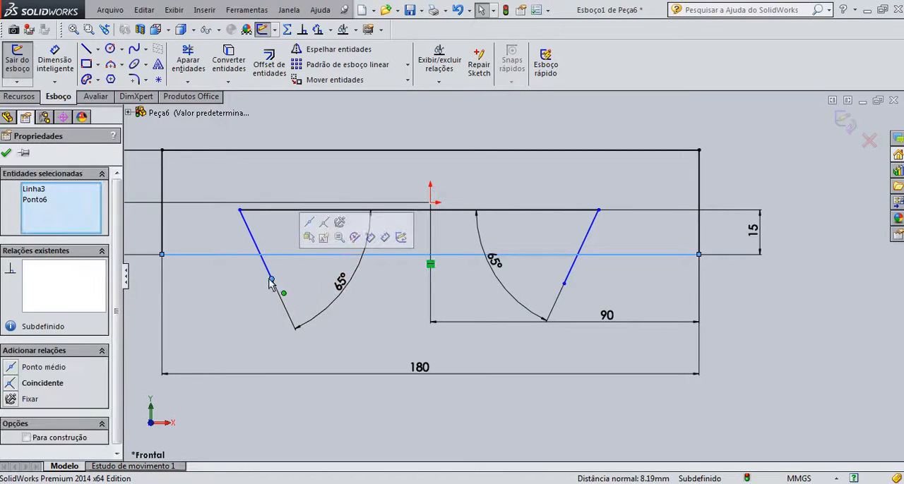
click(271, 279)
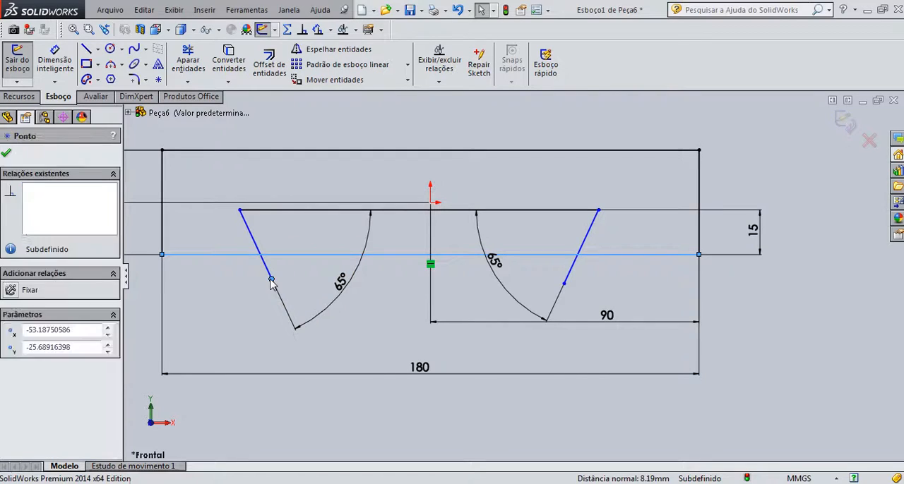
click(233, 289)
Add a coincident relation between the left slanted side's lower endpoint and the rectangle's bottom edge
click(272, 280)
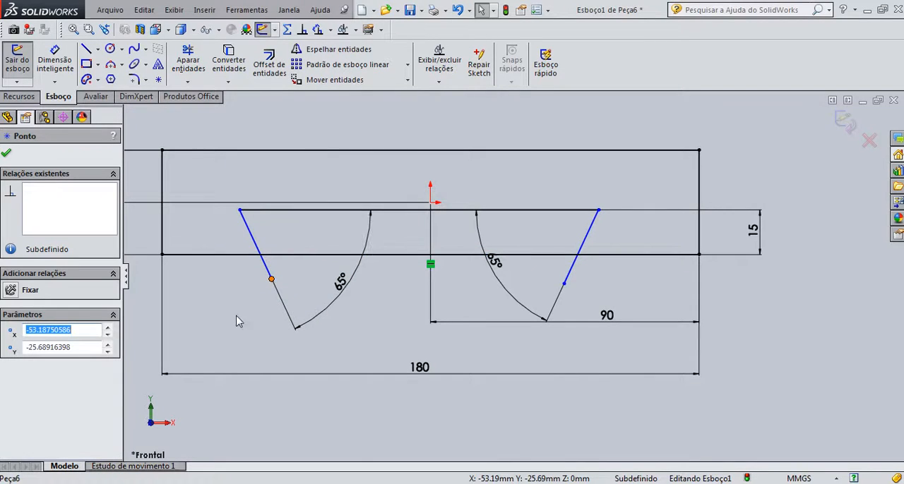
ctrl+click(242, 254)
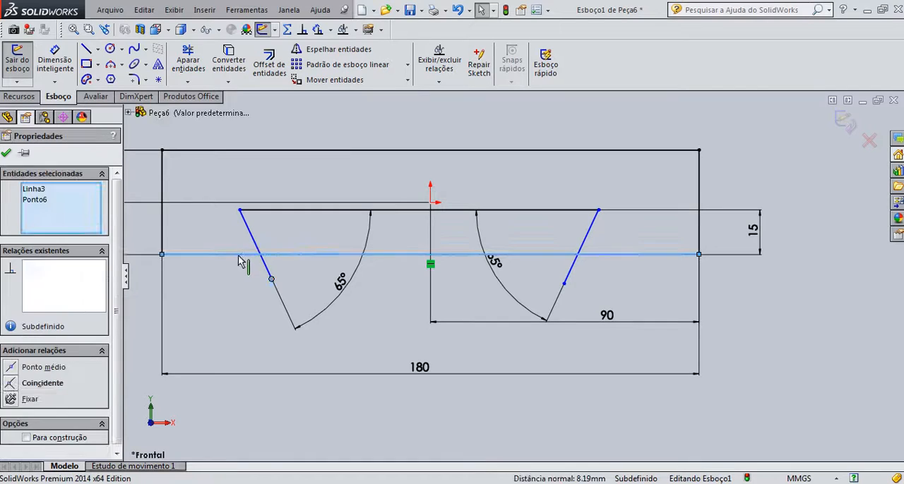
click(28, 384)
click(580, 292)
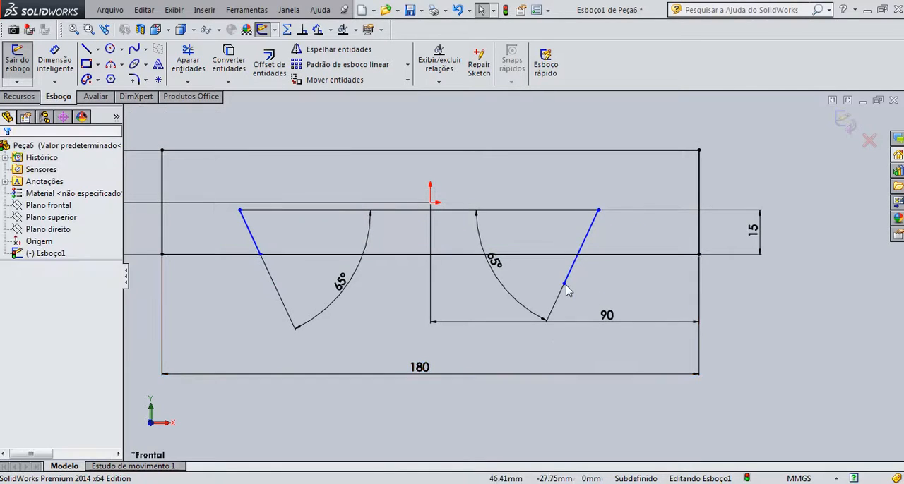
Add a coincident relation between the right slanted side's lower endpoint and the rectangle's bottom edge
click(563, 285)
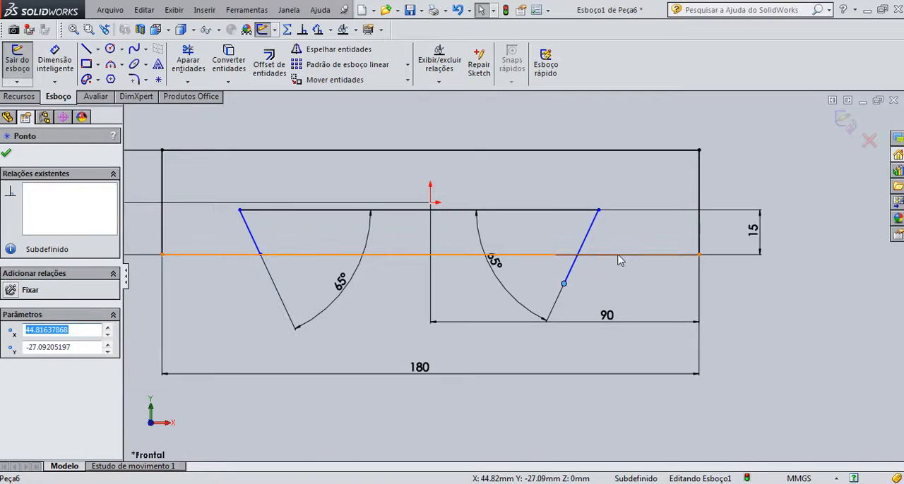
ctrl+click(619, 257)
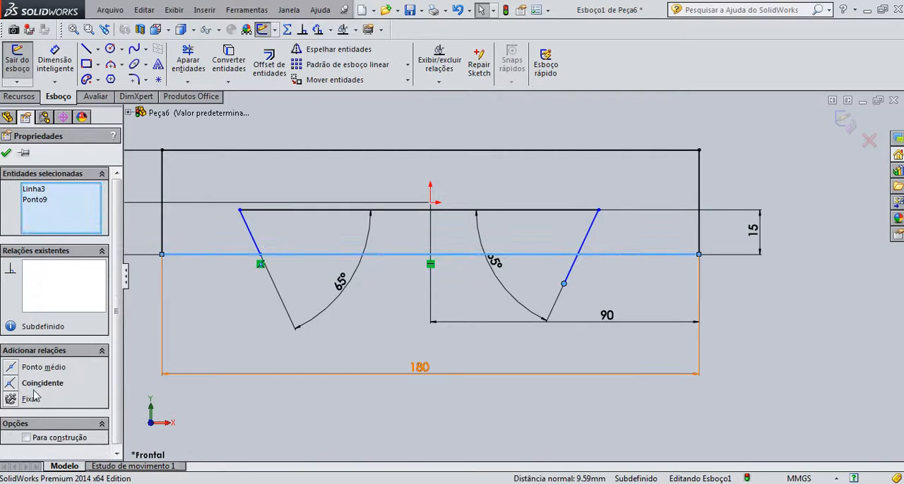
click(12, 383)
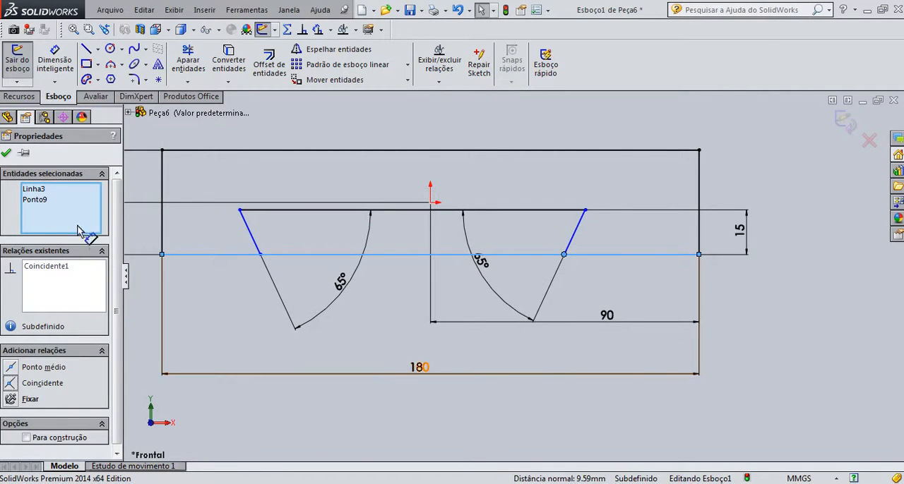
click(7, 153)
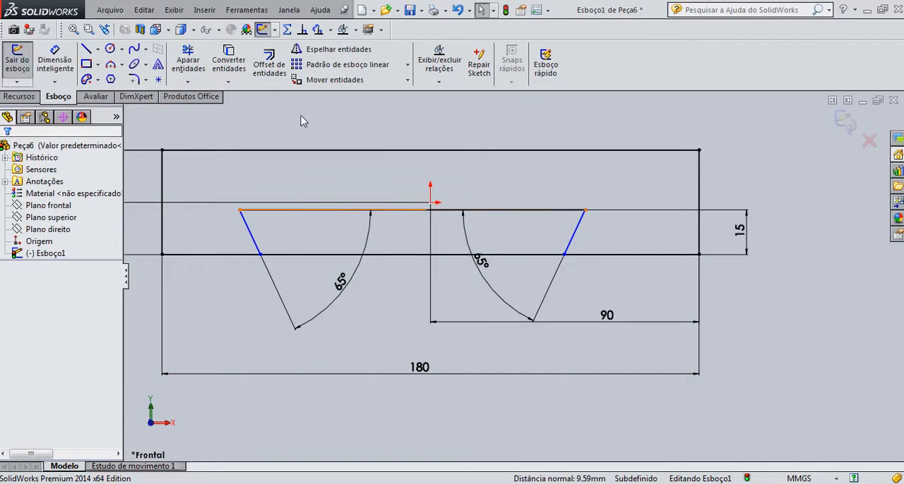
Trim away the part of the rectangle's bottom edge between the two slanted dovetail sides
click(229, 62)
click(188, 61)
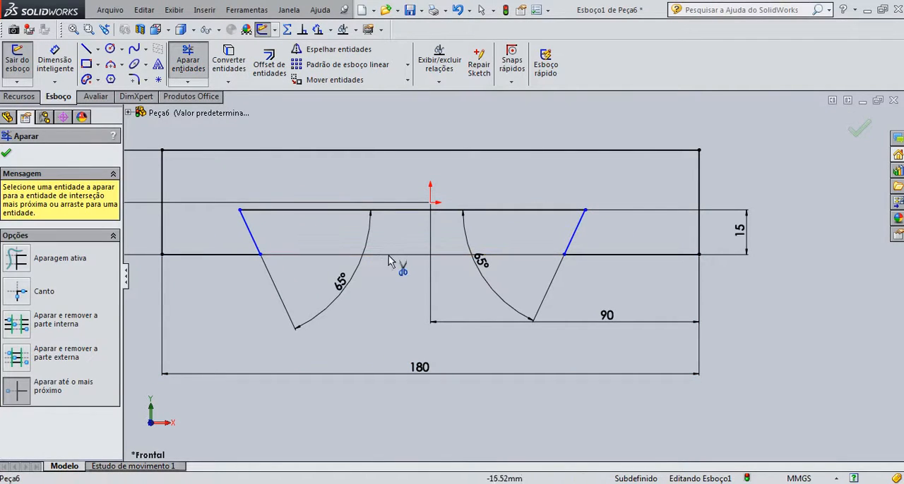
key(Escape)
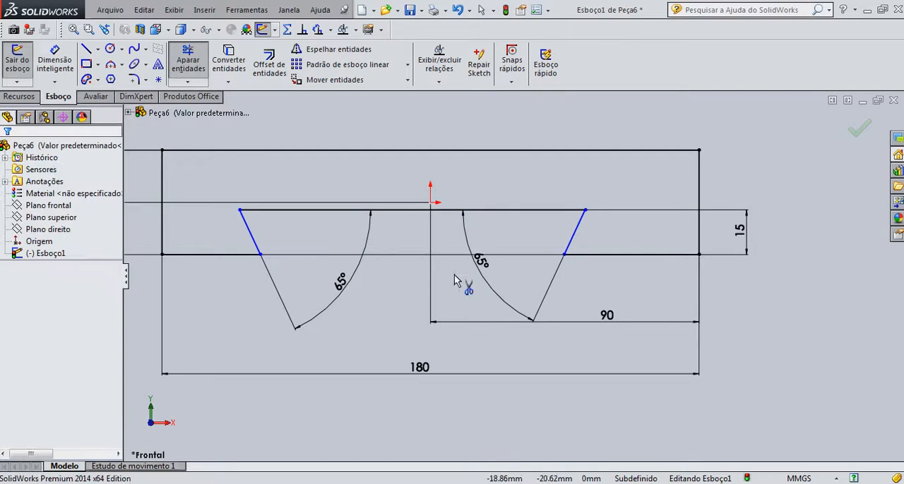
Move the 15 mm depth dimension between the rectangle's left edge and the dovetail's left slanted side
mouse_move(744, 237)
mouse_down()
mouse_move(214, 239)
mouse_move(367, 254)
mouse_move(612, 248)
mouse_up()
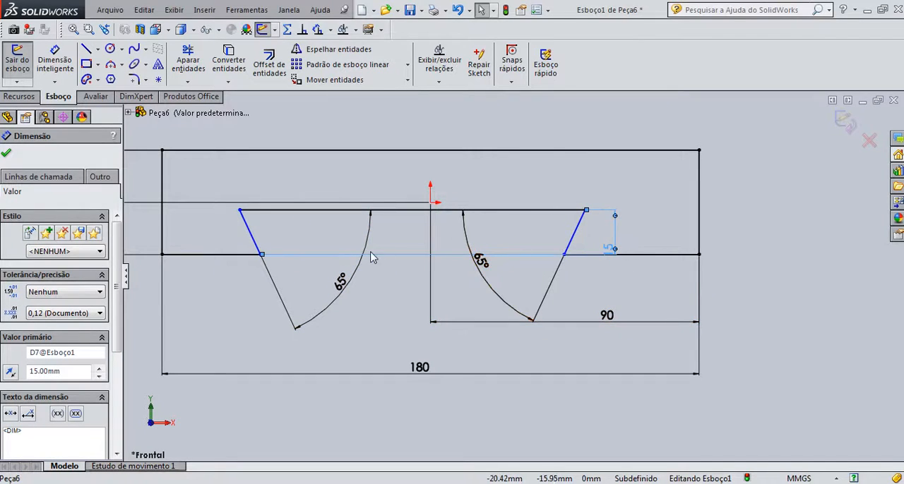
click(615, 249)
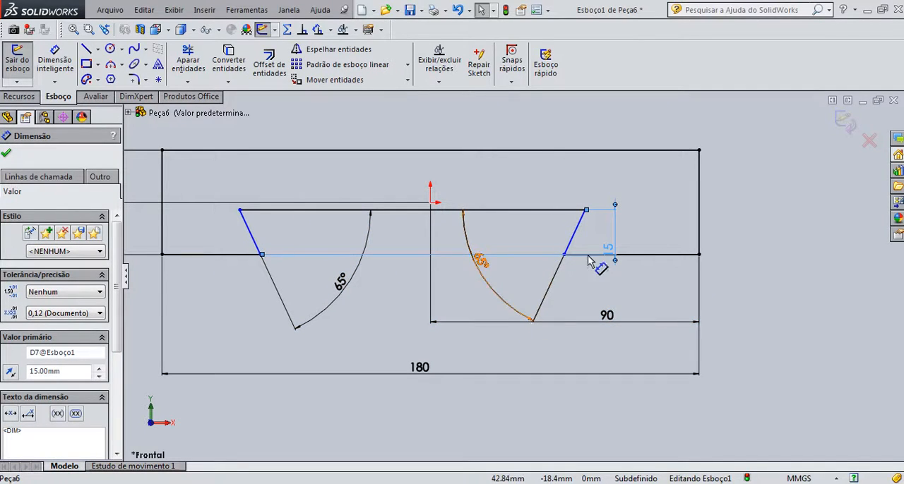
drag(612, 254, 316, 253)
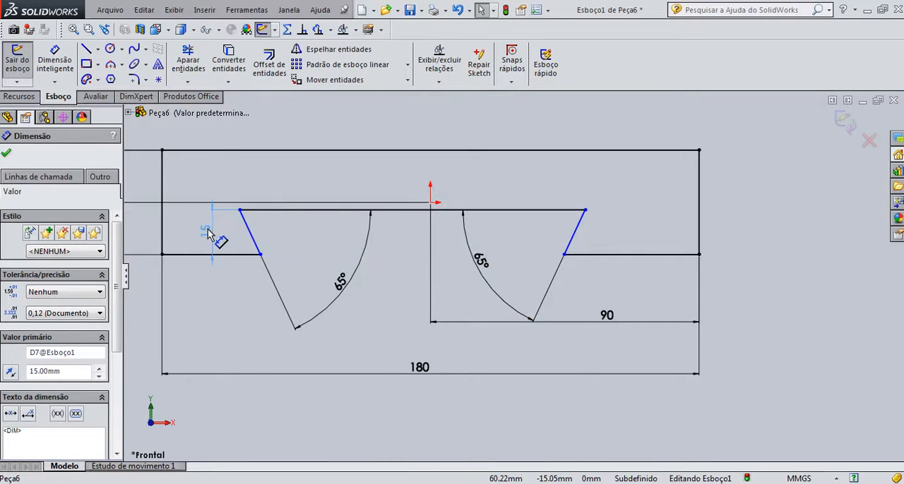
Check the reference drawing for the lengths of the bottom edges beside the dovetail
key(Escape)
scroll(270, 332, down, 2)
scroll(334, 330, up, 1)
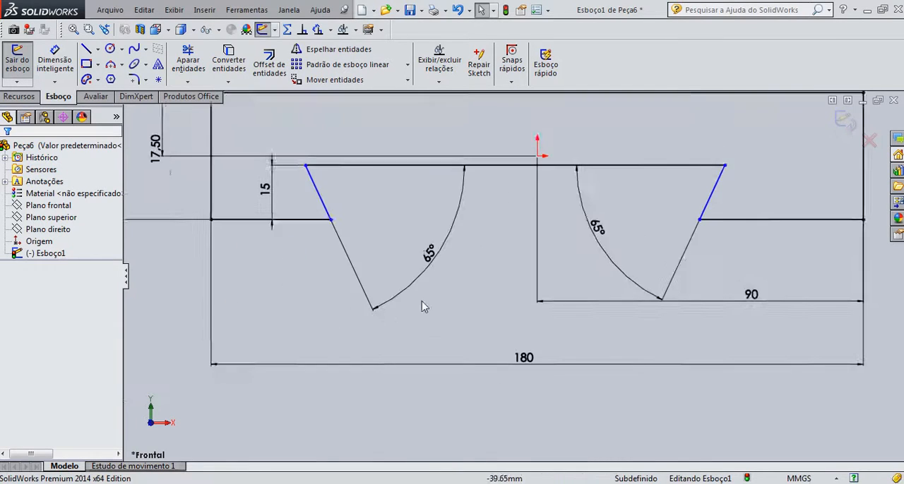
scroll(494, 269, up, 3)
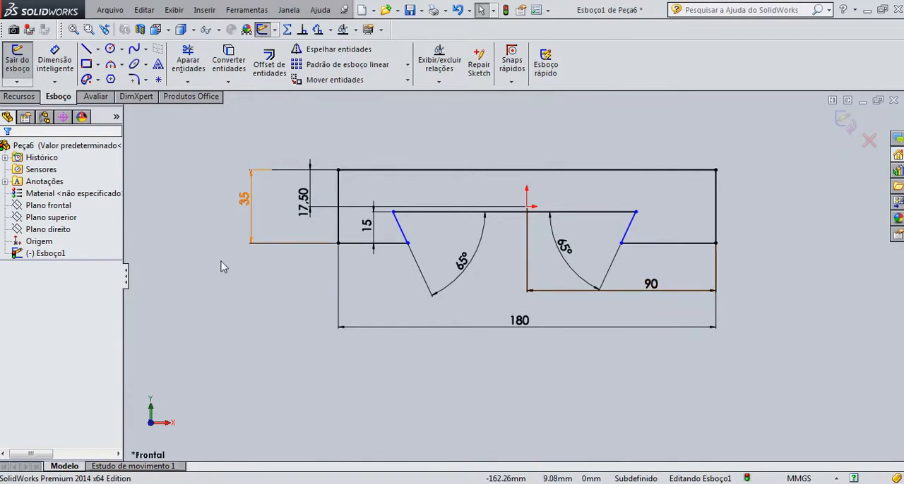
key(alt+Tab)
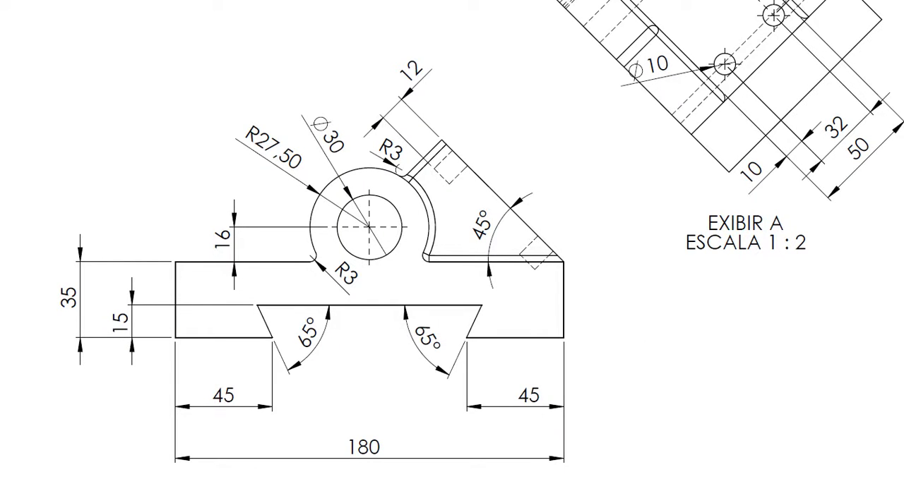
key(super)
click(311, 483)
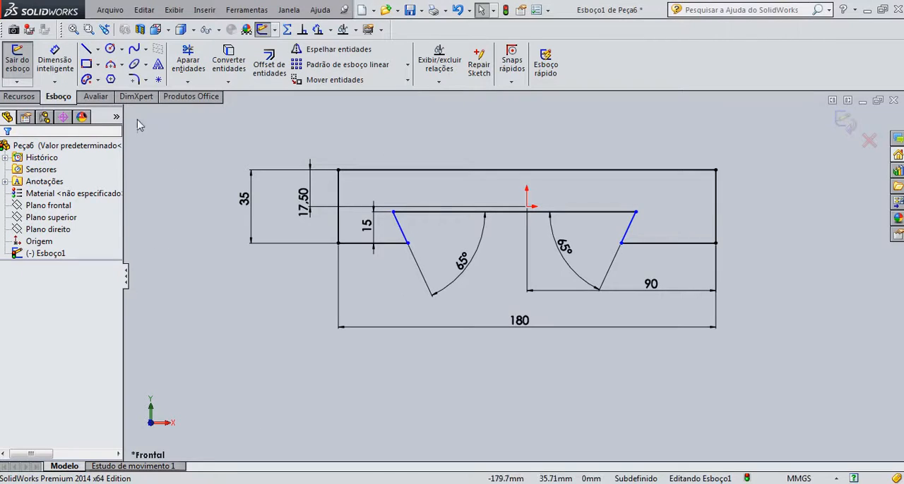
Dimension the bottom edge segment left of the dovetail to 45 mm between its two endpoints
click(55, 62)
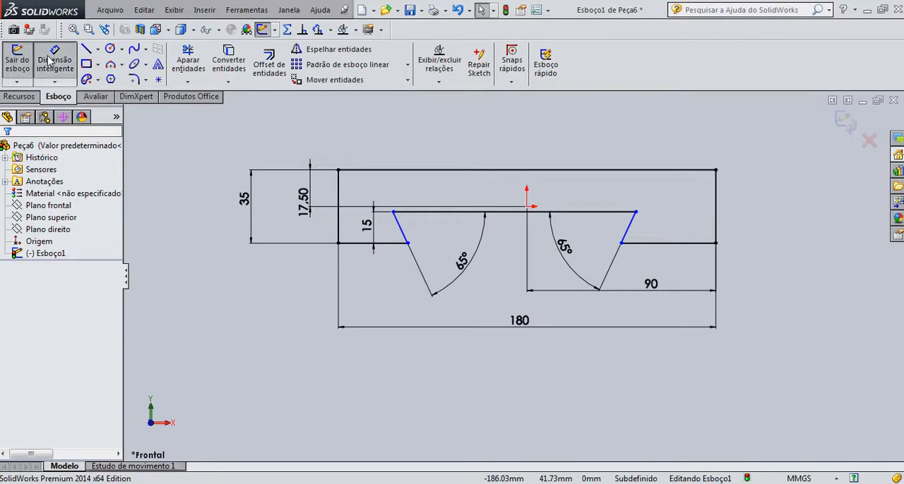
click(339, 244)
click(408, 244)
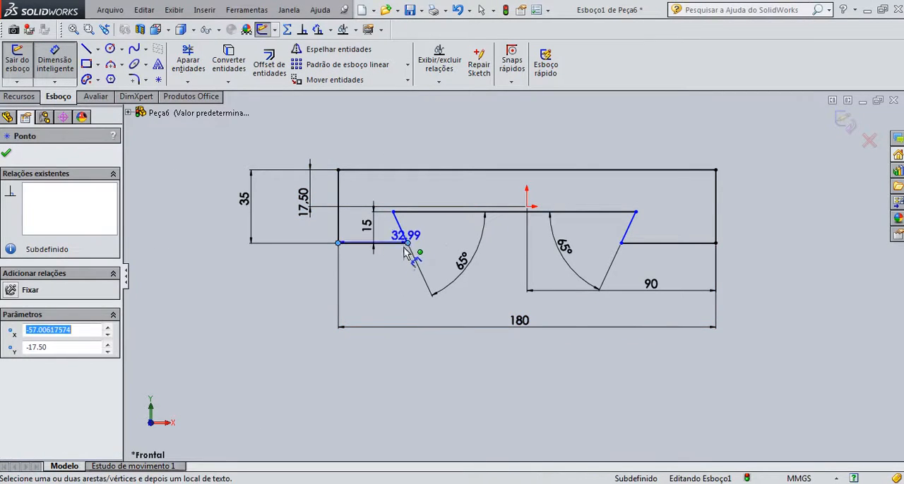
click(387, 285)
text(45)
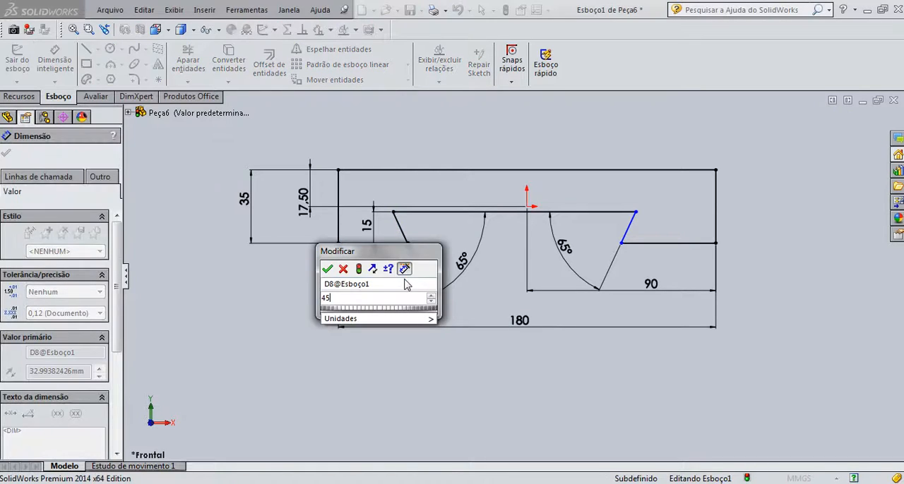
key(Return)
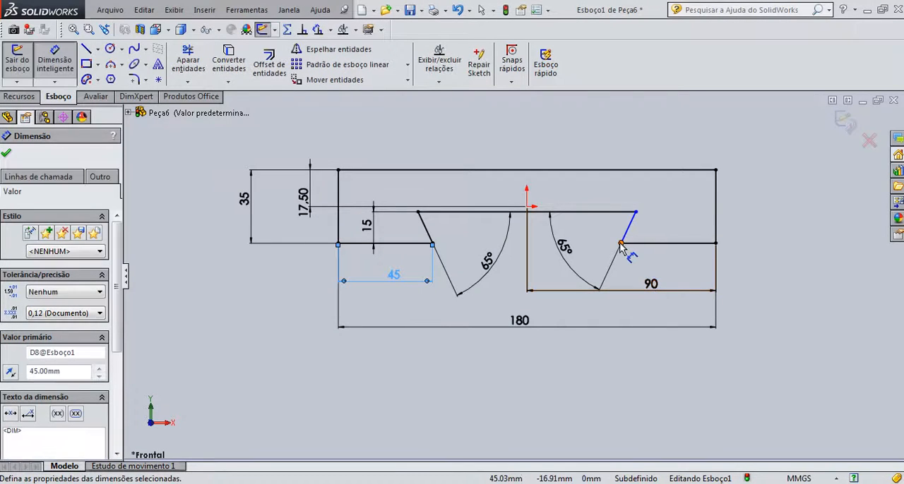
Dimension the bottom edge segment right of the dovetail to 45 mm and finish dimensioning
click(621, 244)
click(715, 243)
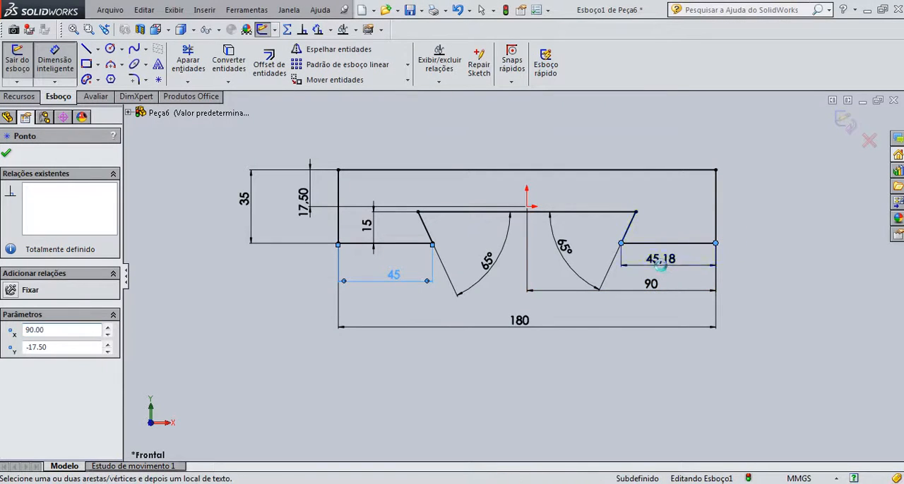
click(676, 273)
text(45)
key(Return)
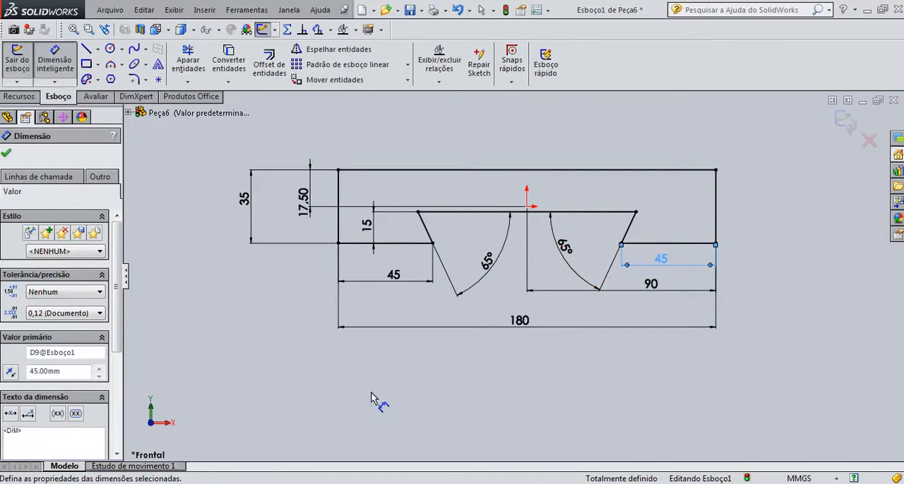
click(8, 156)
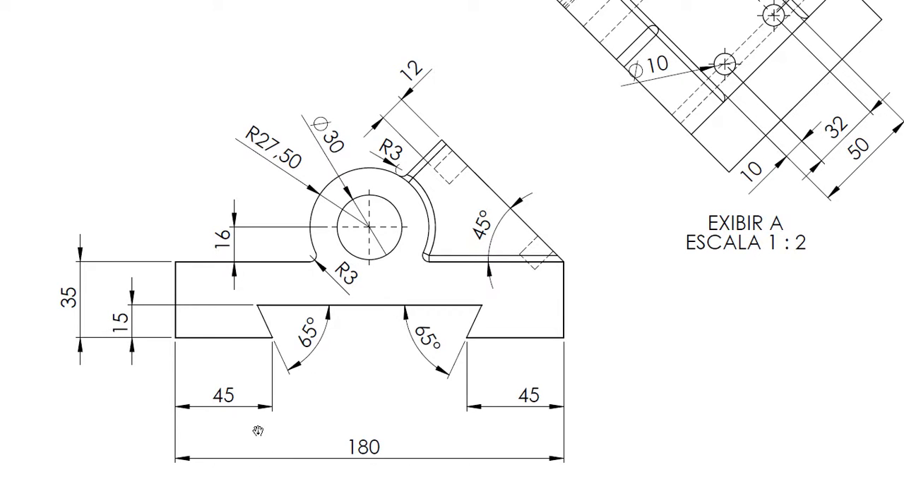
Draw two concentric circles about 34 mm and 65 mm in diameter above the base, centred vertically above the origin
key(super)
click(412, 251)
key(super)
click(272, 483)
key(f)
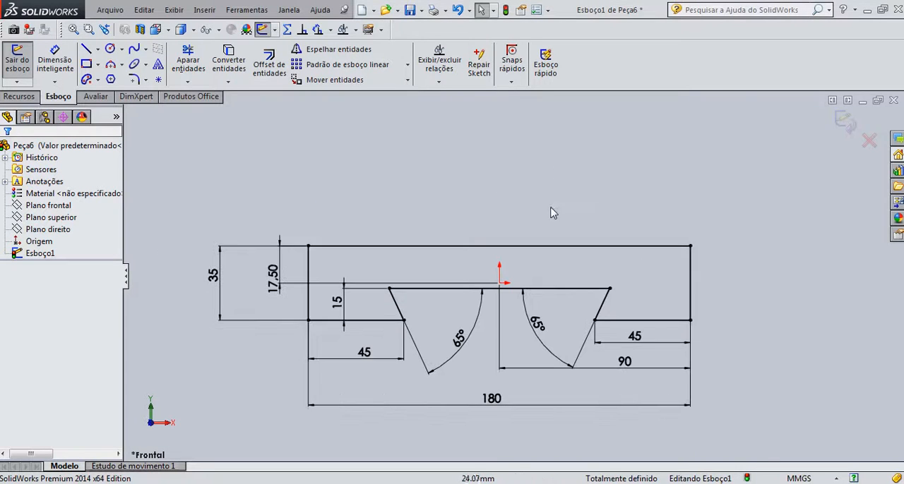
click(110, 48)
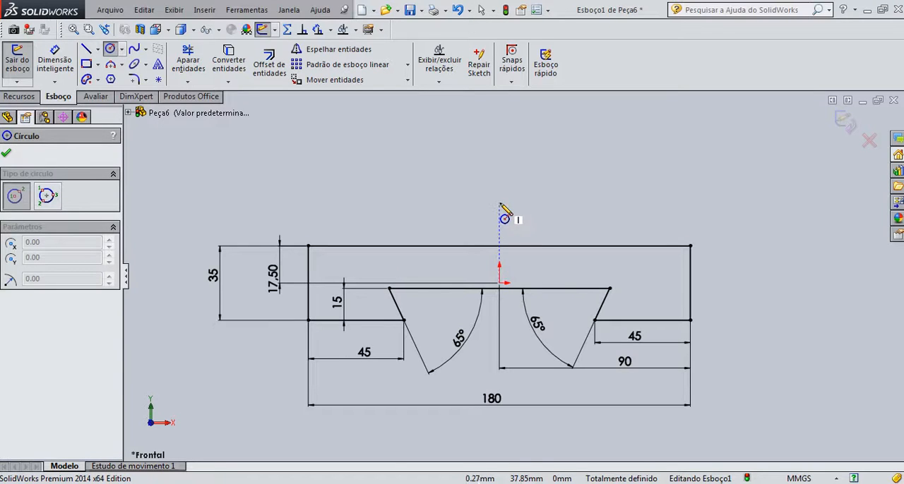
drag(499, 202, 515, 168)
drag(499, 201, 520, 134)
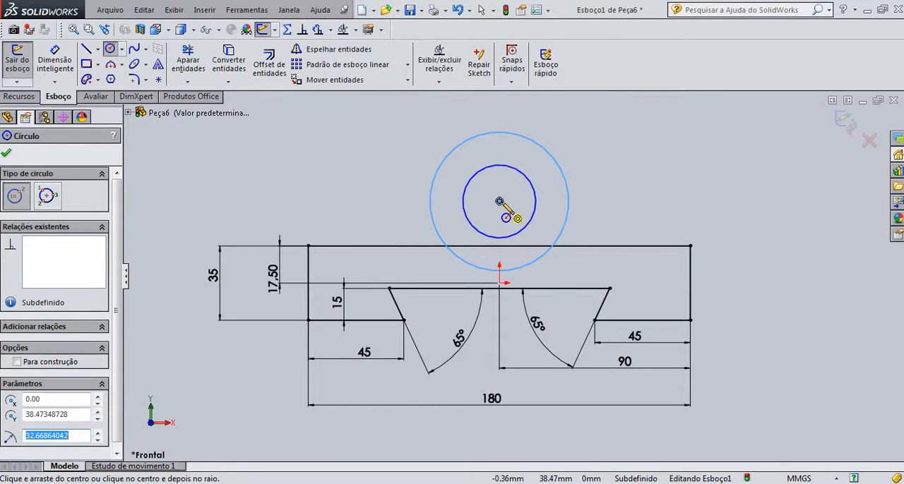
click(7, 154)
Dimension the inner circle to 30 mm diameter and the outer circle to 55 mm diameter
click(54, 63)
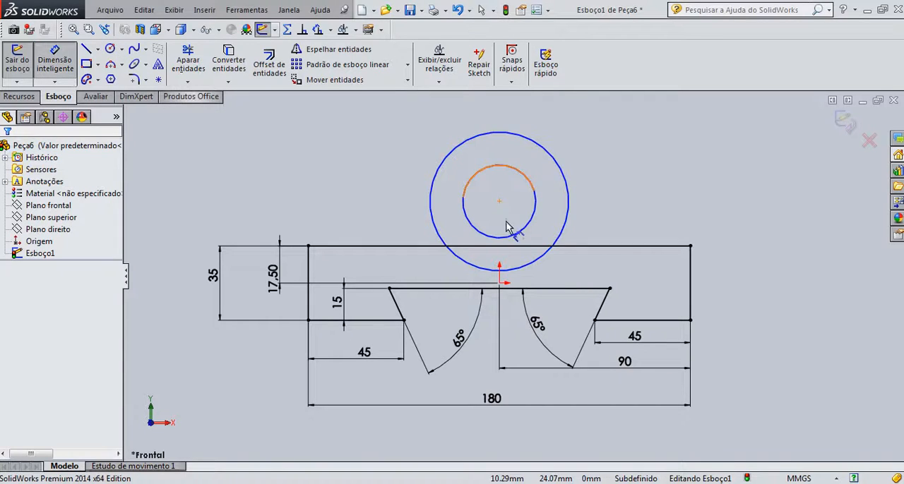
click(462, 206)
click(373, 206)
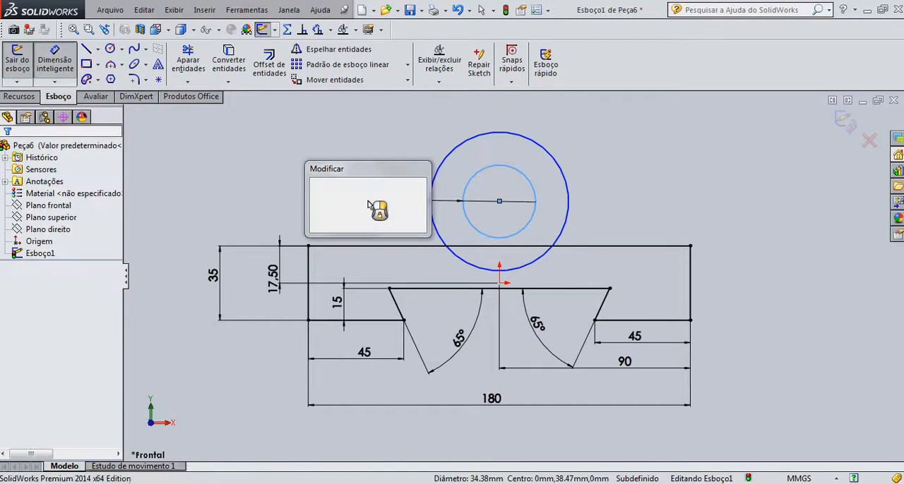
text(30)
key(Return)
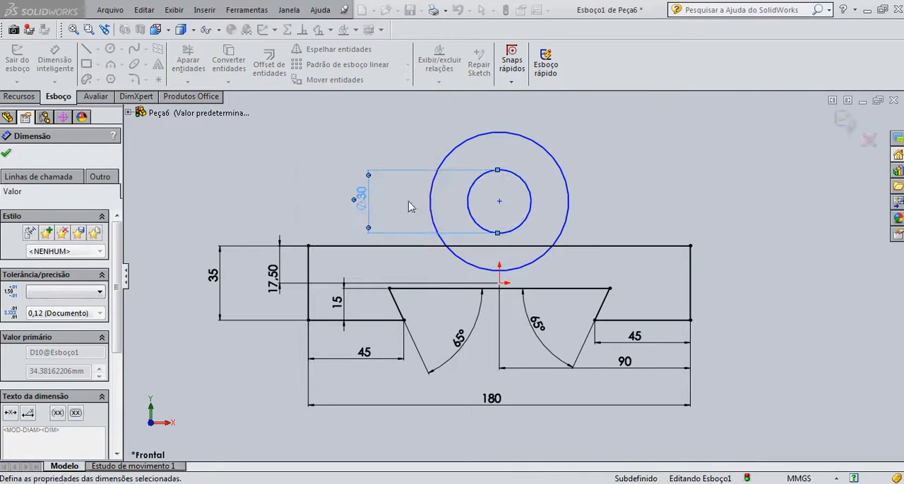
click(427, 200)
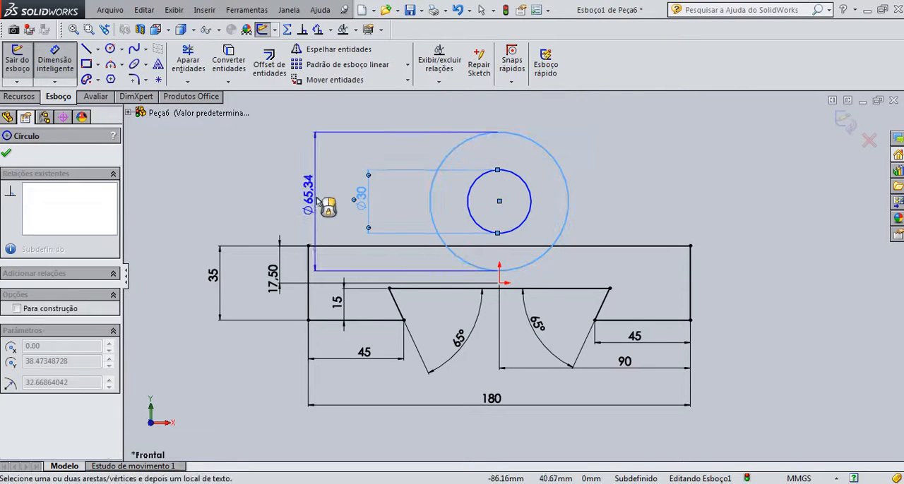
click(370, 178)
text(55)
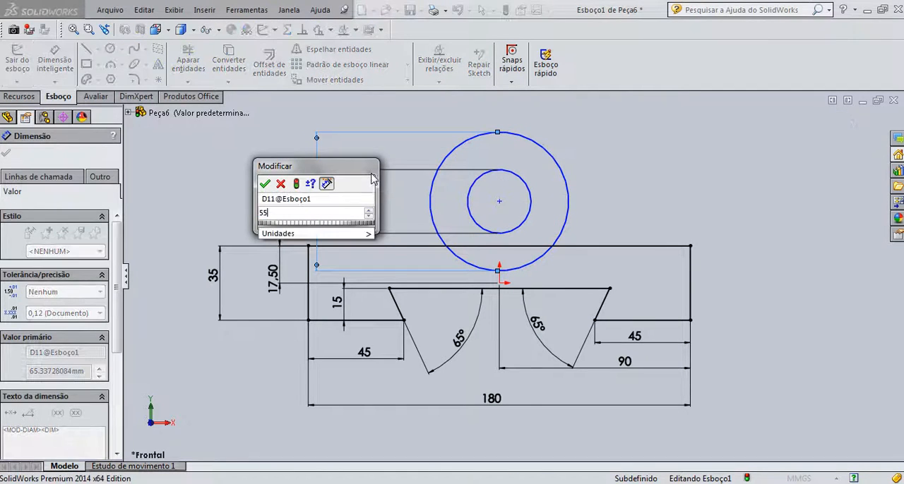
key(Return)
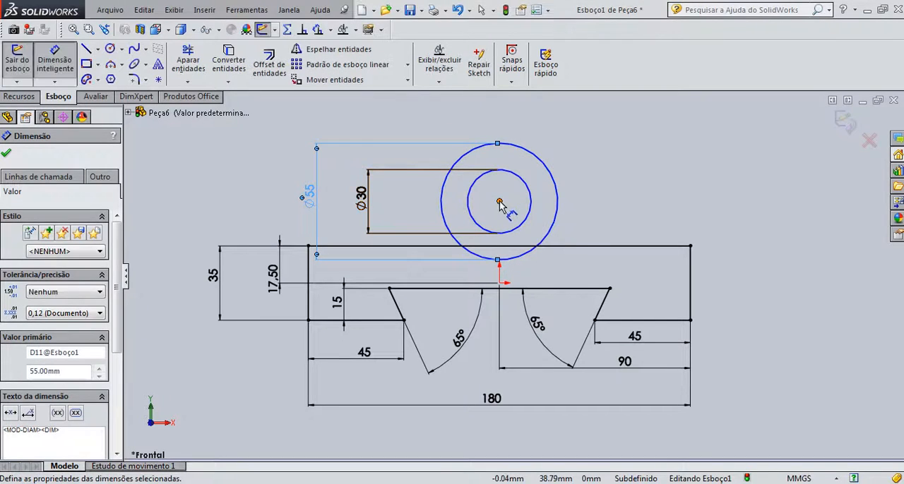
Dimension the circles' centre 16 mm above the base's top edge
click(499, 202)
click(573, 247)
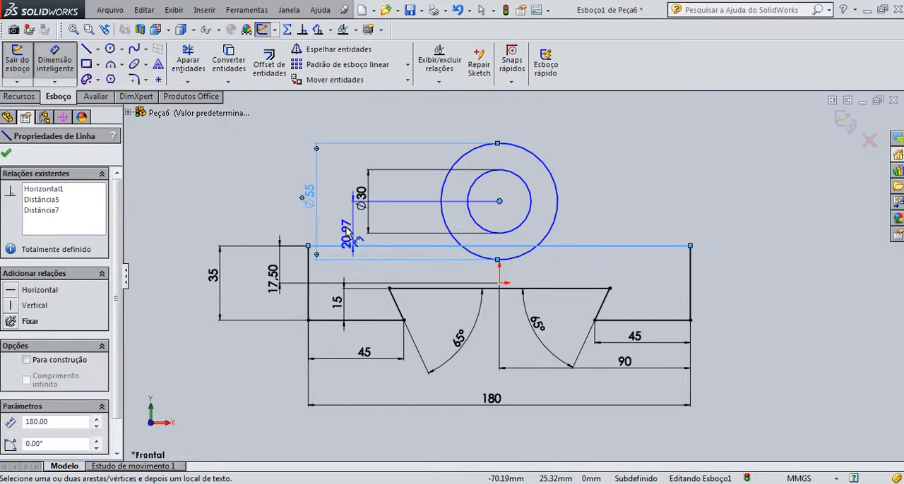
click(420, 225)
text(1)
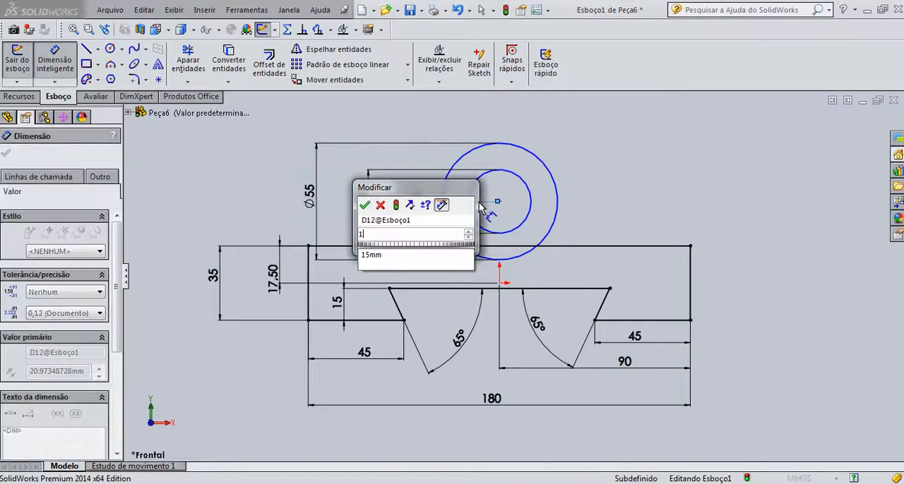
text(6)
key(Return)
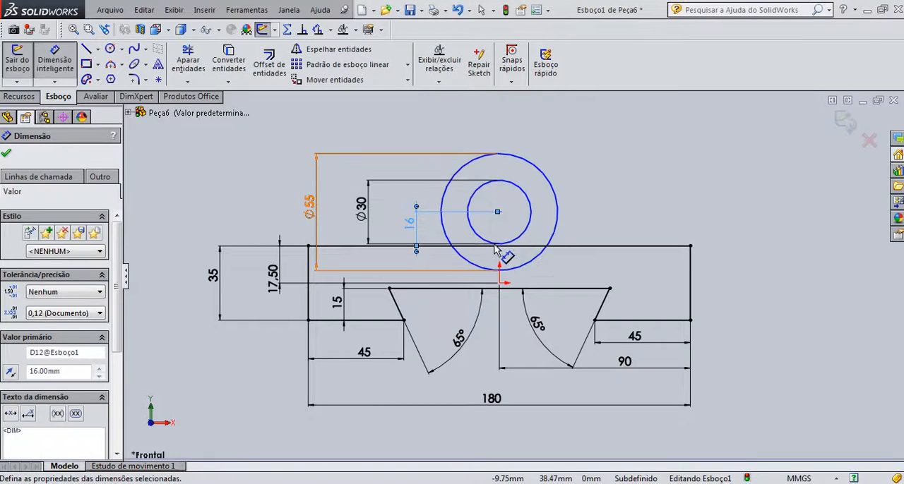
scroll(495, 251, down, 2)
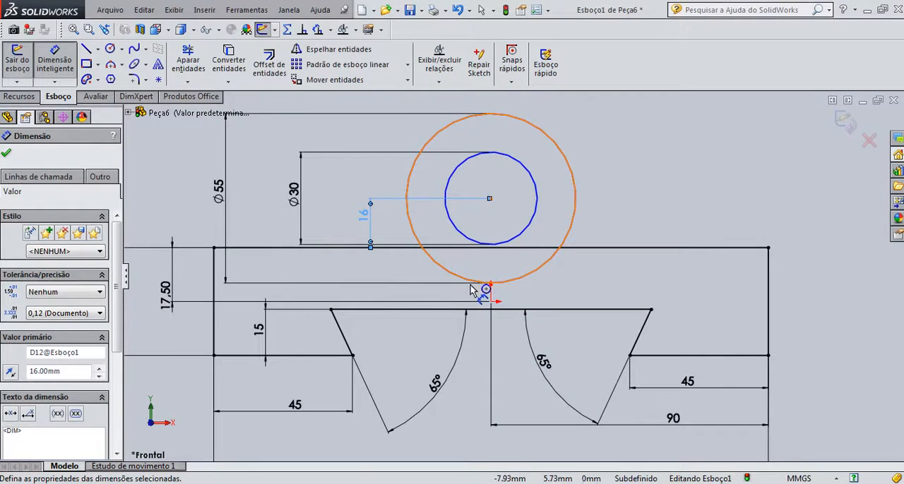
click(6, 153)
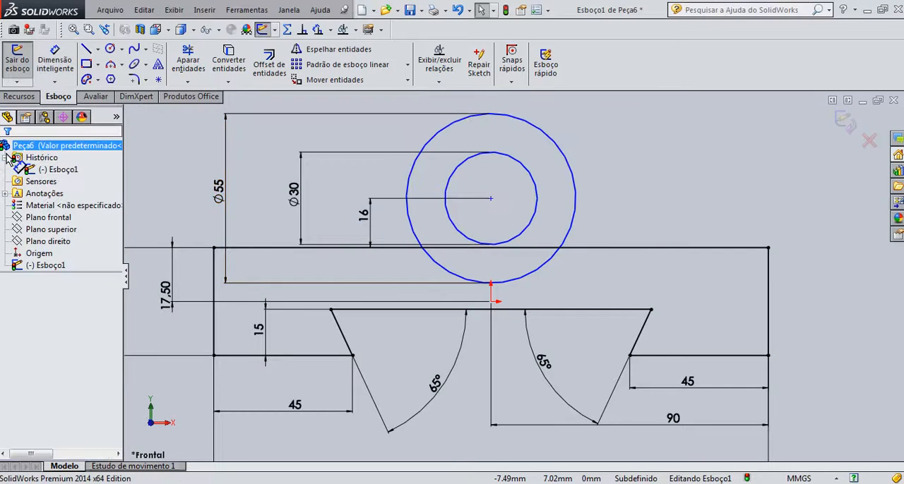
Trim away the outer circle's arc inside the base and the top edge segment within that circle
click(188, 60)
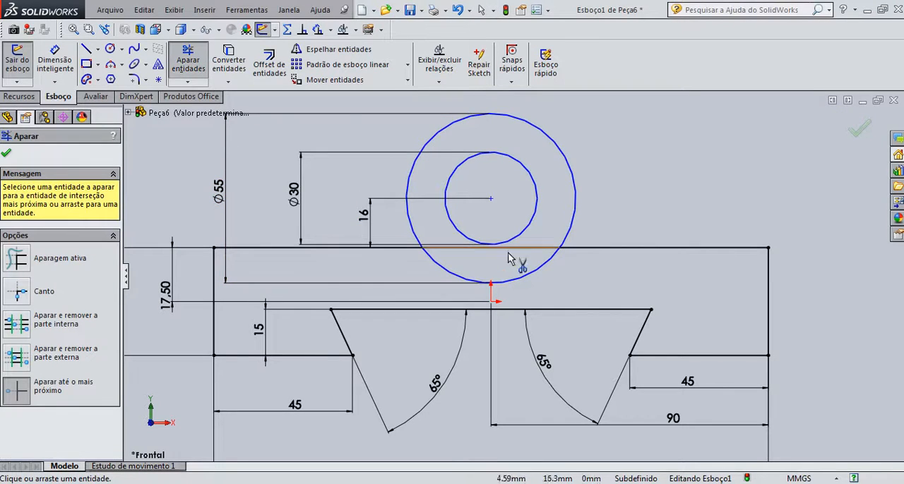
click(528, 276)
click(528, 248)
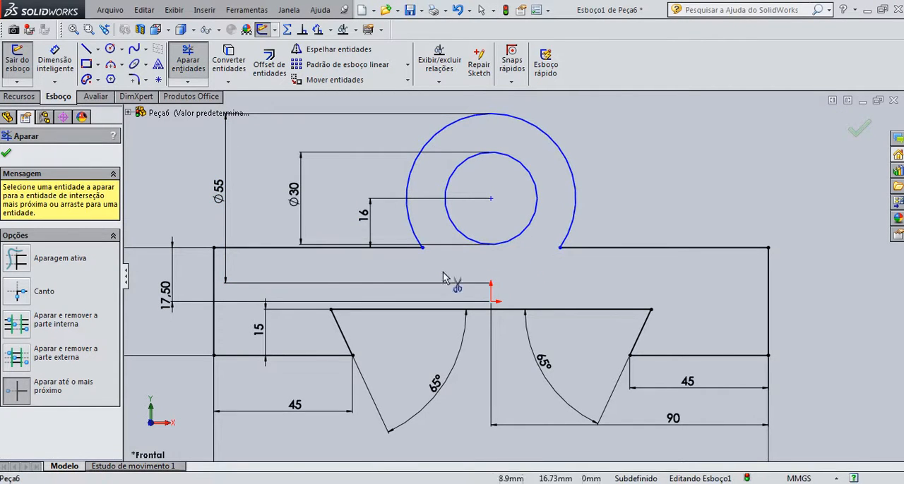
scroll(458, 278, down, 1)
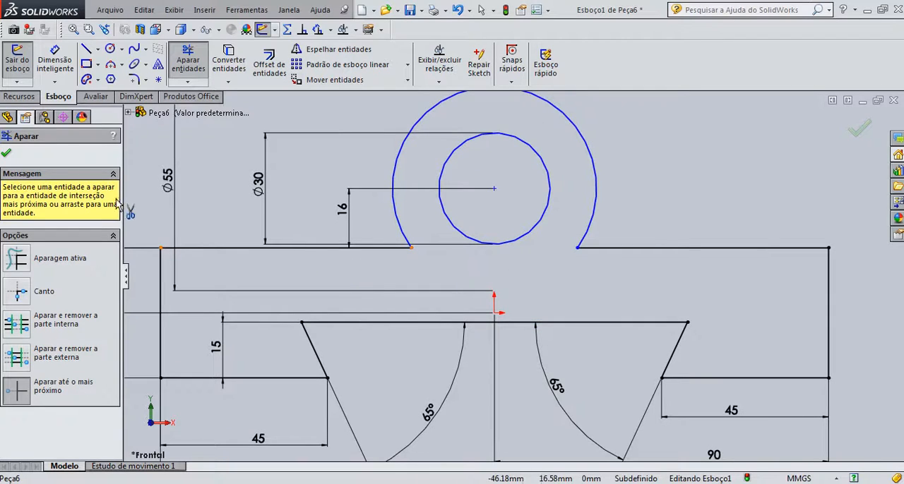
key(Escape)
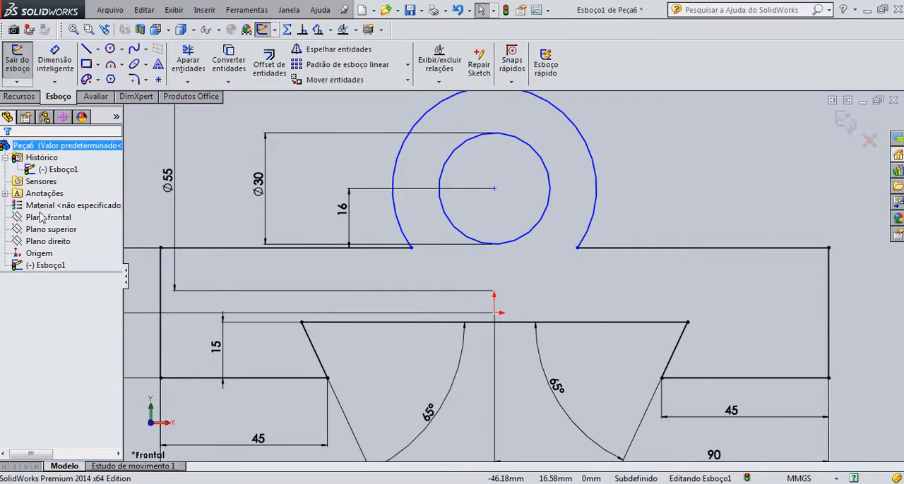
Add 3 mm sketch fillets at both corners where the outer arc meets the base's top edge
click(133, 79)
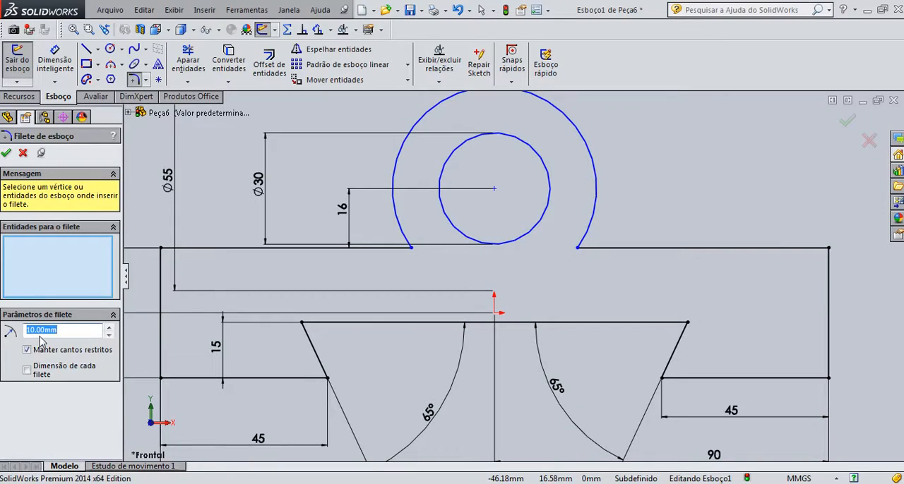
click(413, 250)
click(582, 250)
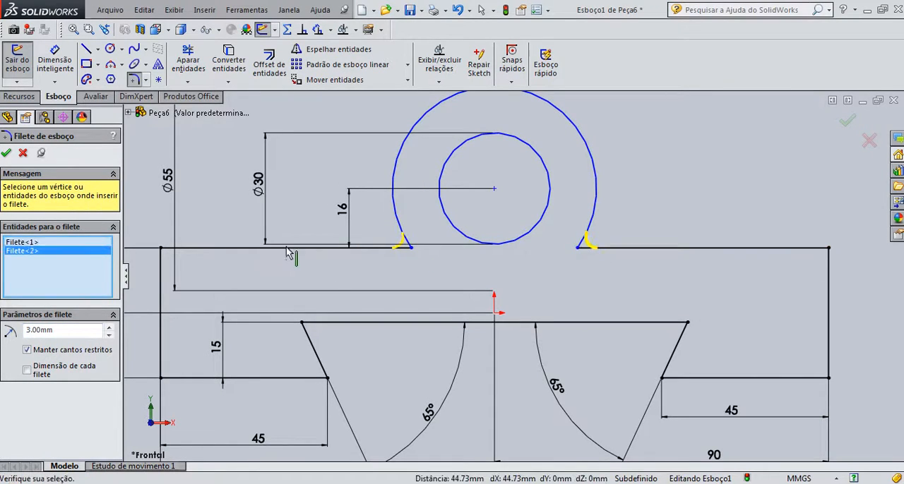
click(6, 153)
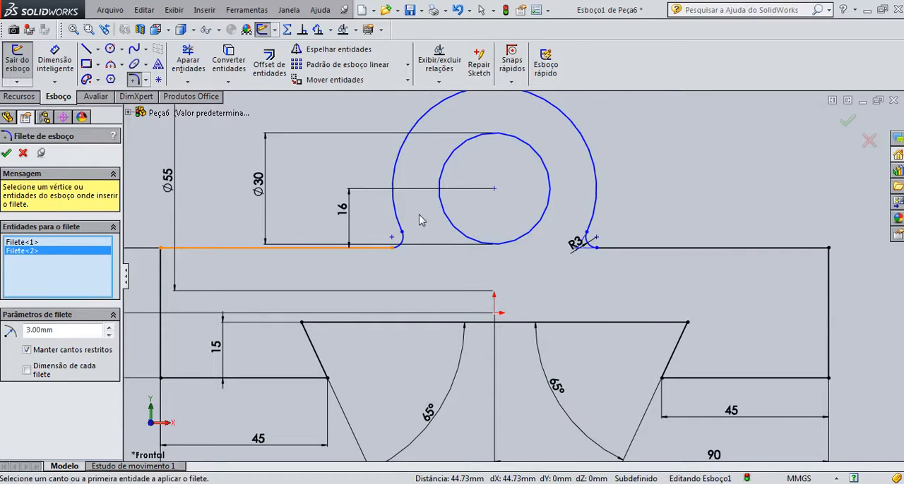
click(10, 154)
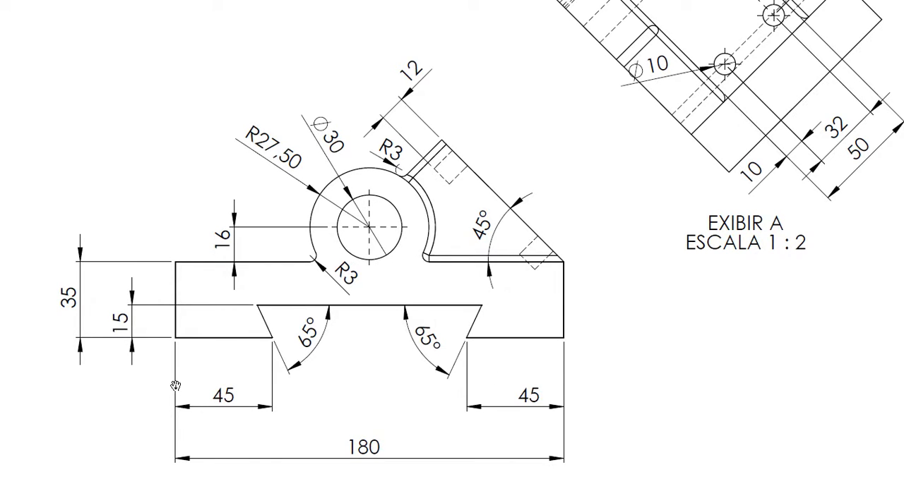
key(super)
click(303, 483)
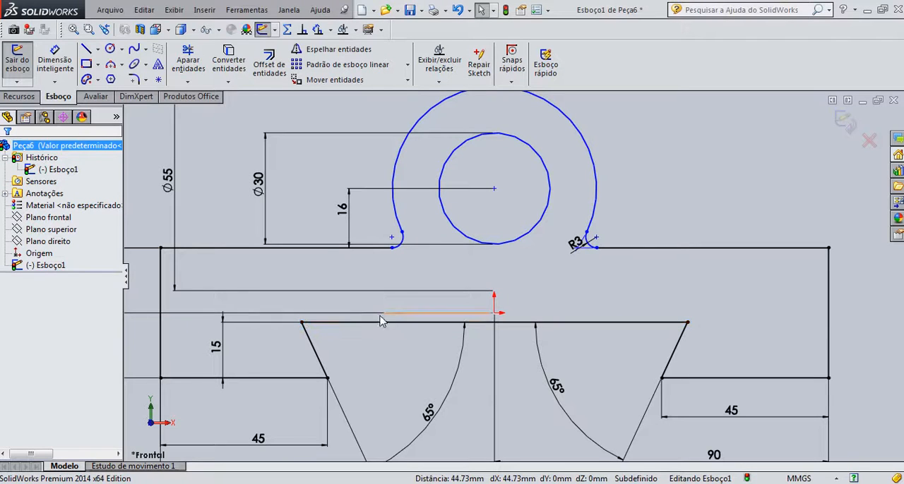
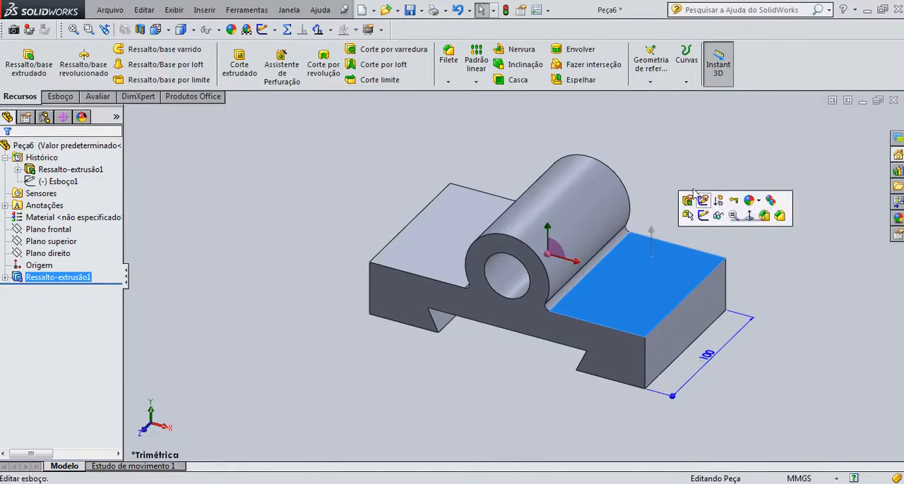
Start a sketch on the front plane and draw a sloping line about 123 mm long from the base's upper right corner up over the boss
click(716, 216)
key(ctrl+1)
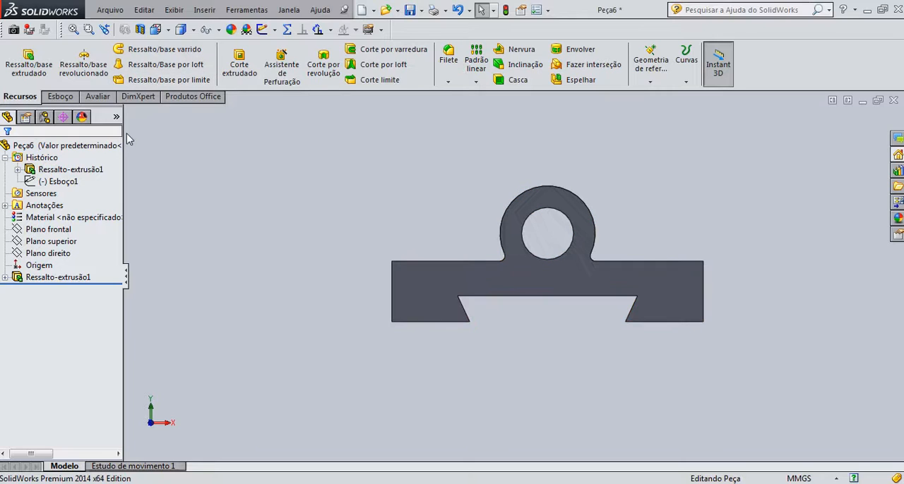
click(16, 233)
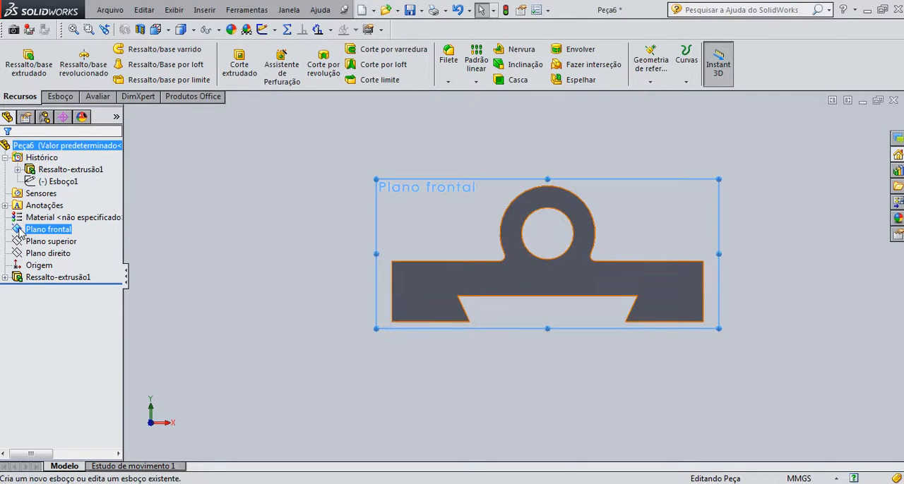
click(21, 233)
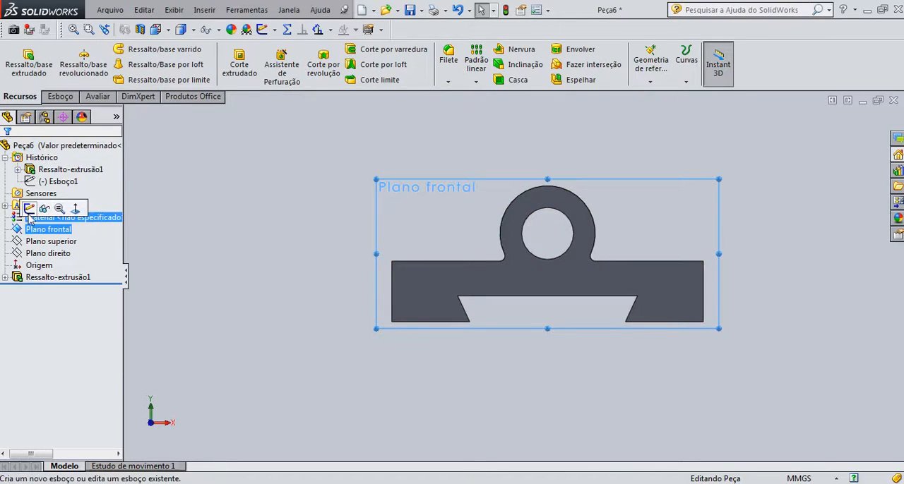
click(32, 212)
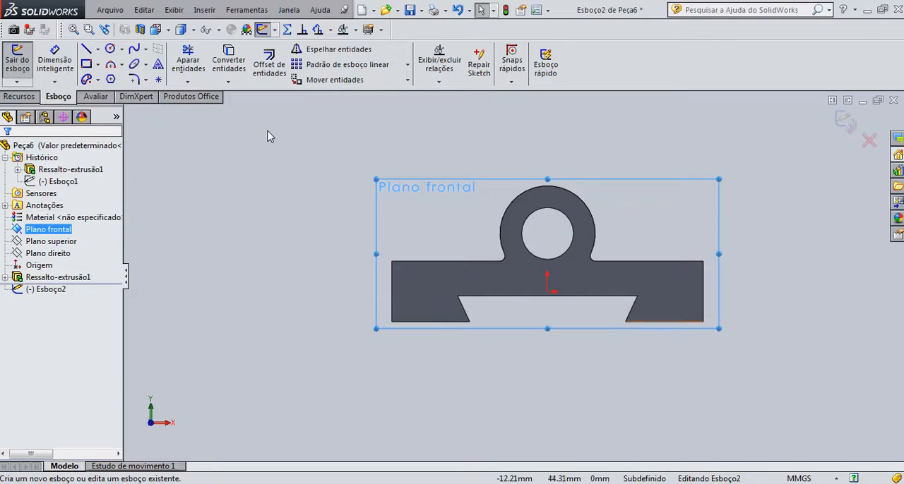
key(l)
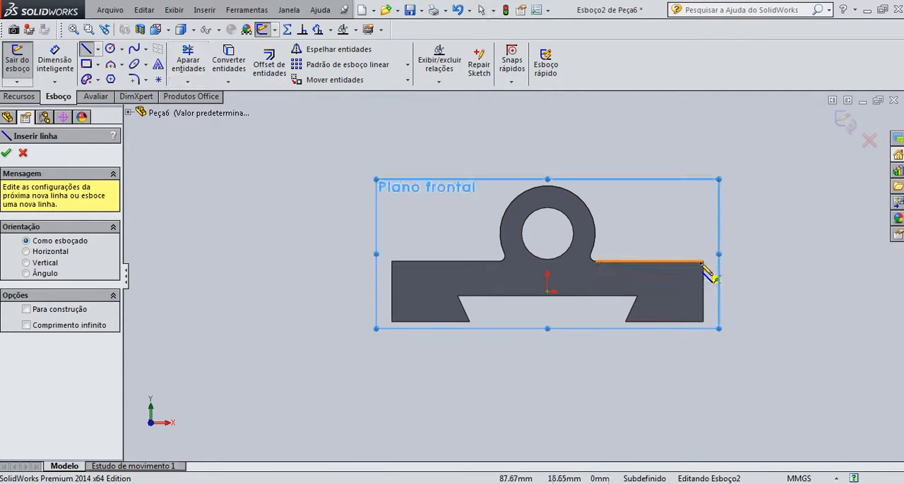
click(702, 262)
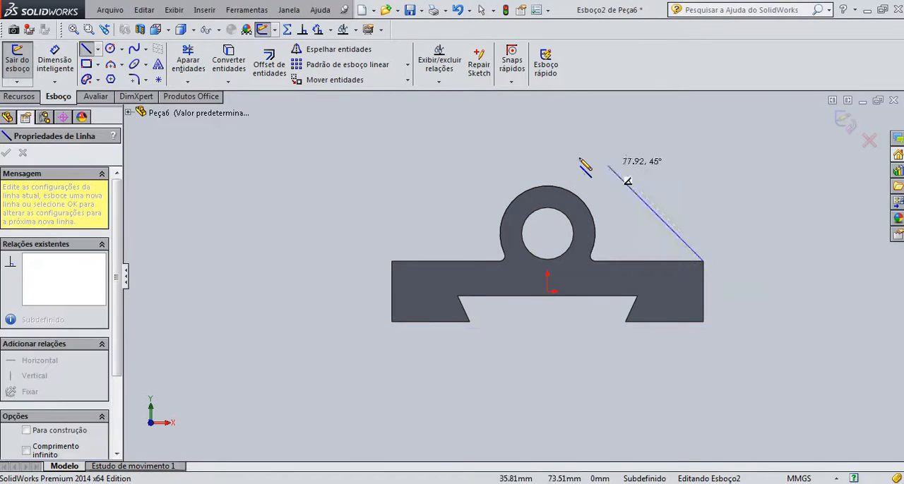
click(531, 137)
key(Escape)
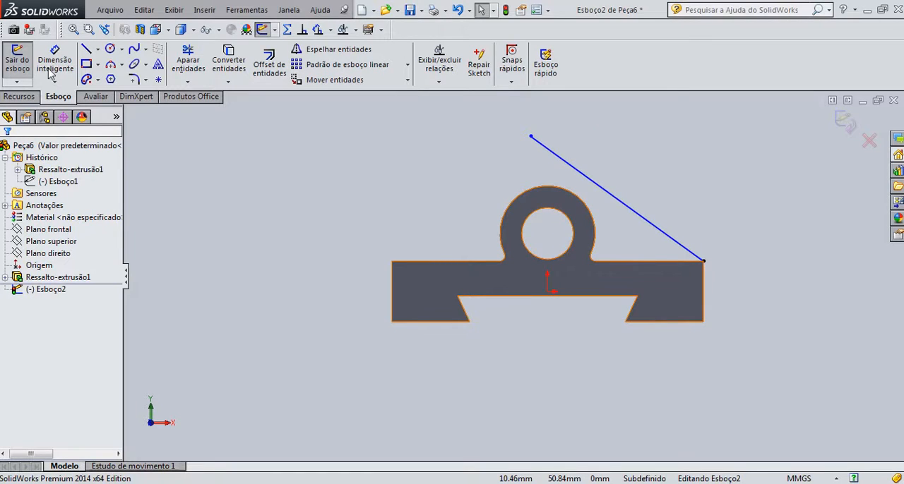
Dimension the sloping line at 45° to the base's top edge and finish the sketch
click(50, 63)
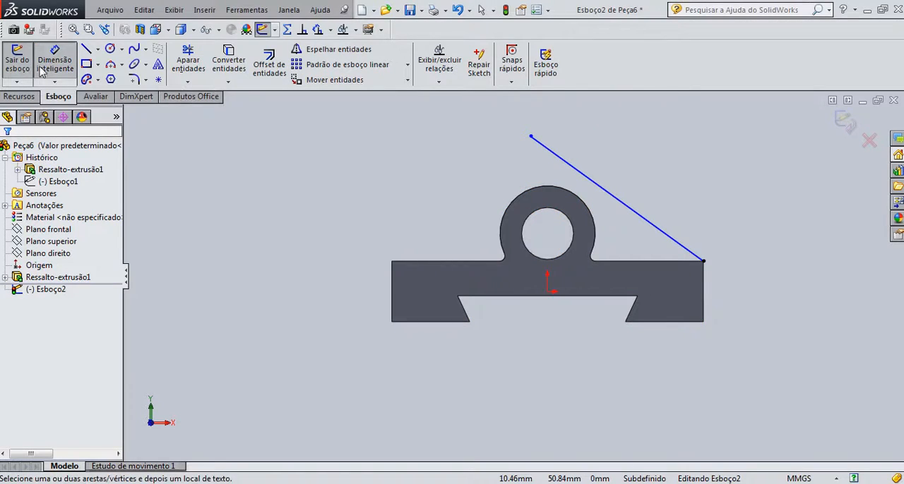
click(648, 262)
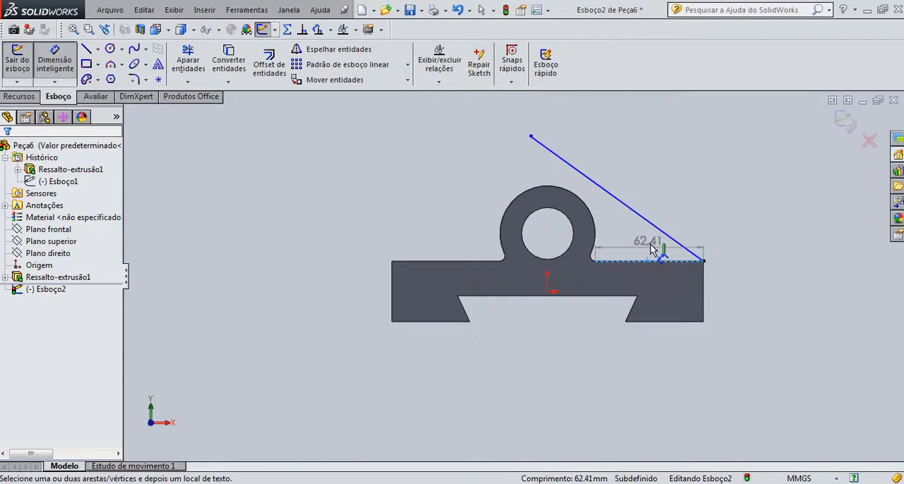
click(627, 206)
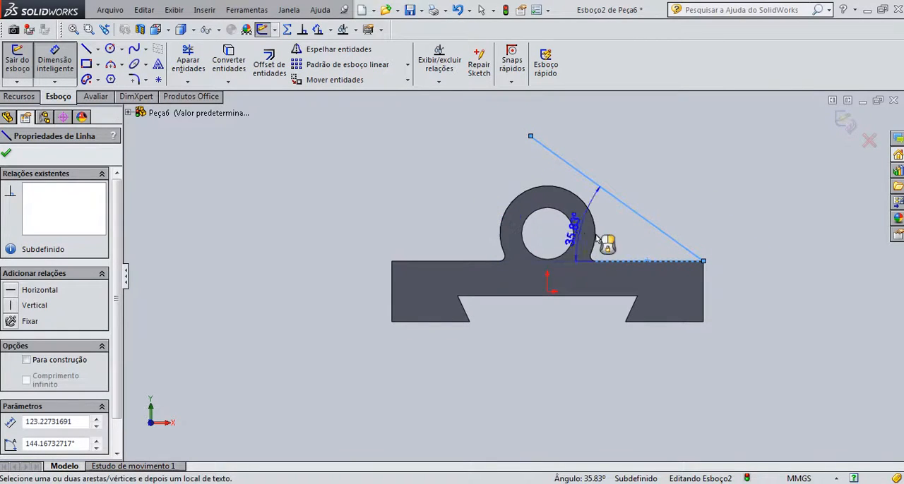
click(635, 253)
text(45)
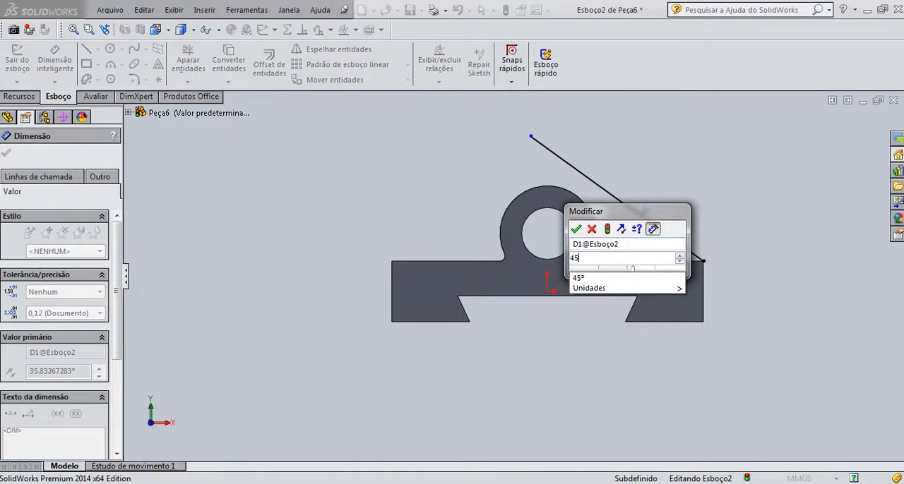
key(Return)
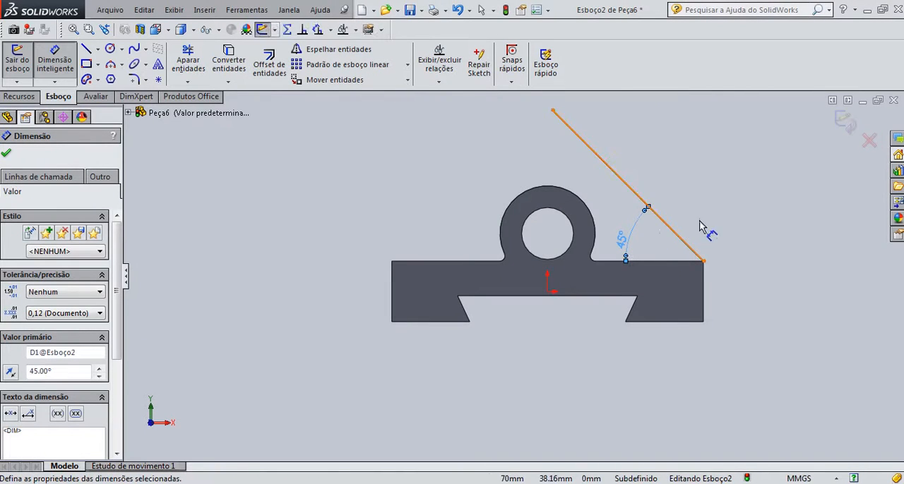
click(845, 122)
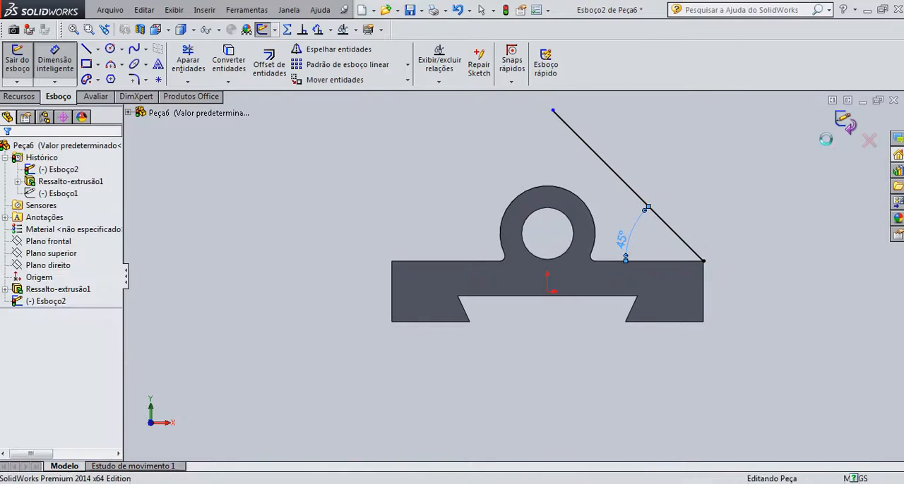
Create a reference plane through the base's upper right edge and the 45° sketch line
key(ctrl+7)
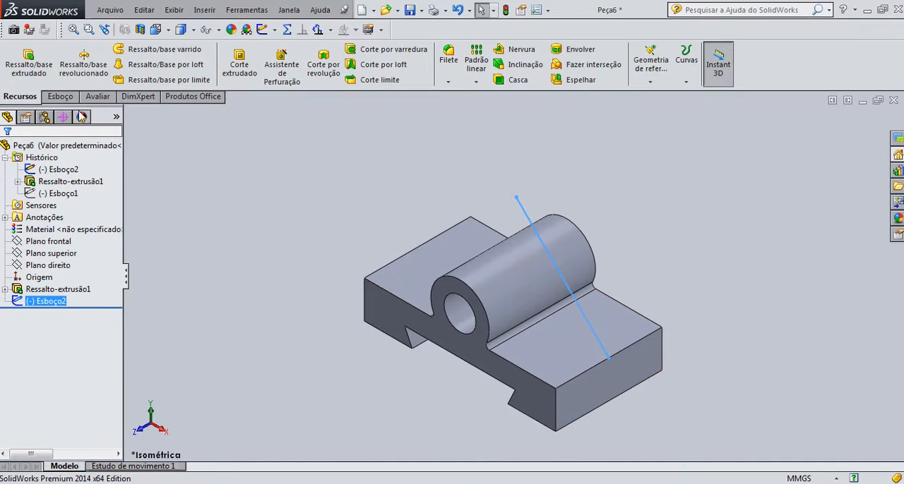
click(204, 10)
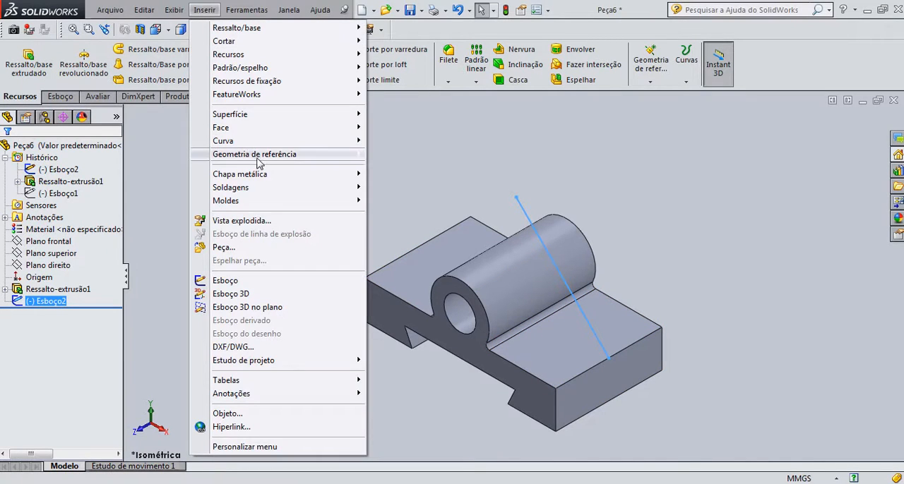
mouse_move(257, 162)
click(397, 156)
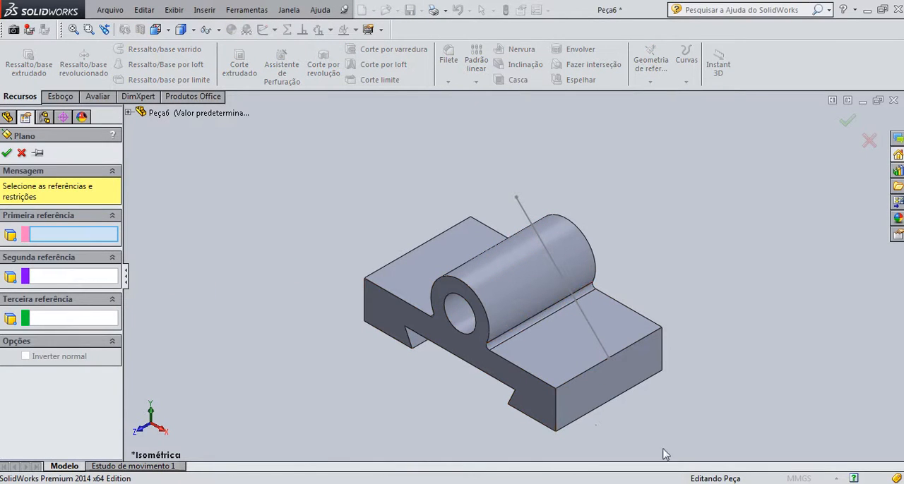
click(597, 368)
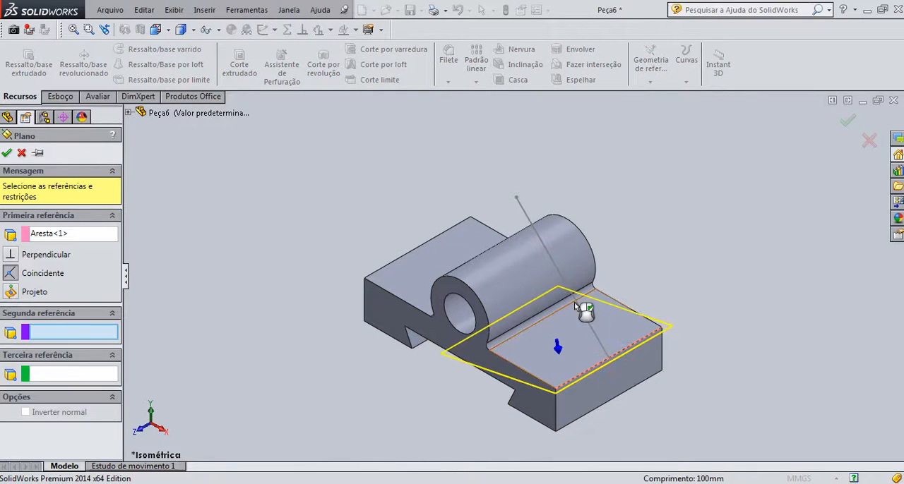
click(559, 274)
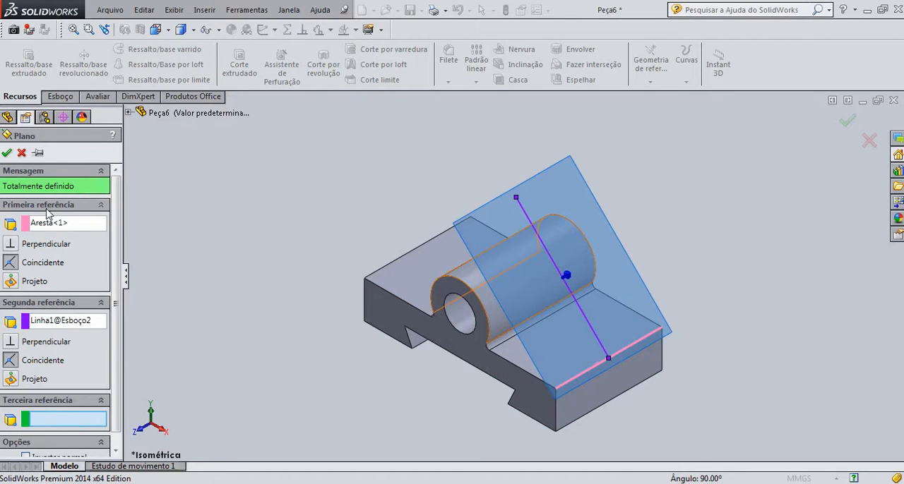
click(6, 154)
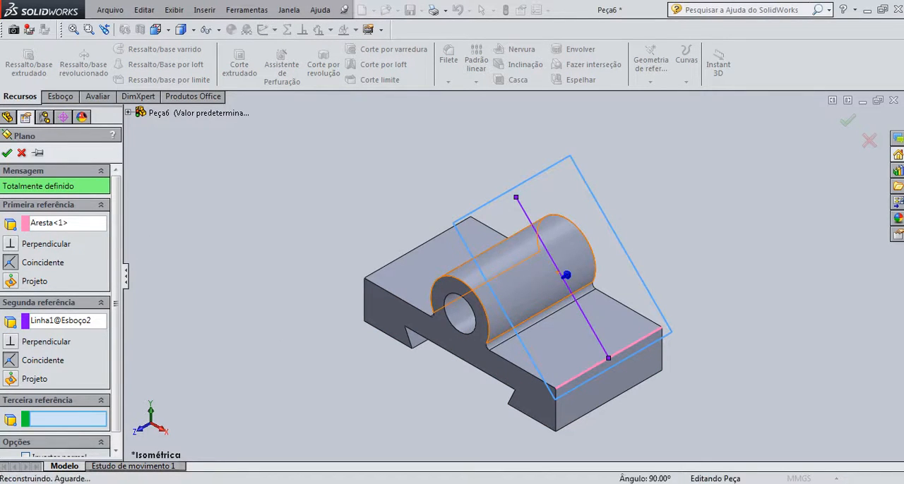
Start a new sketch on the inclined reference plane
click(61, 97)
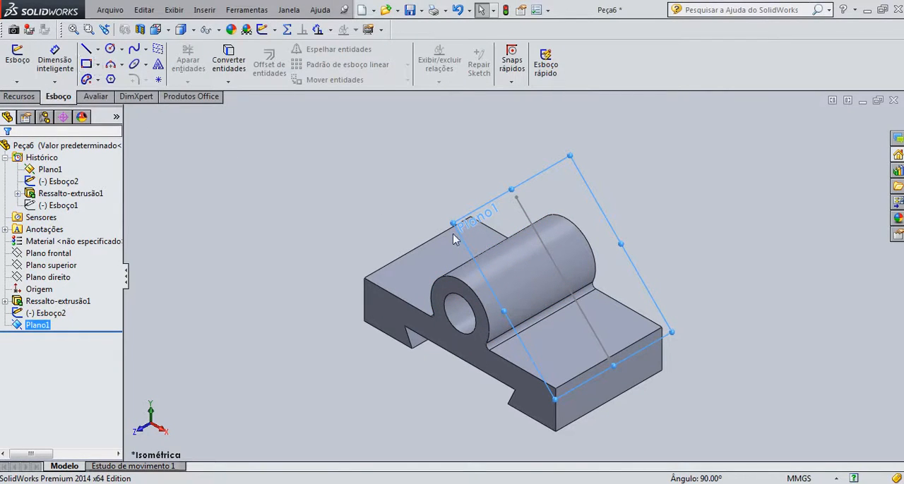
click(468, 219)
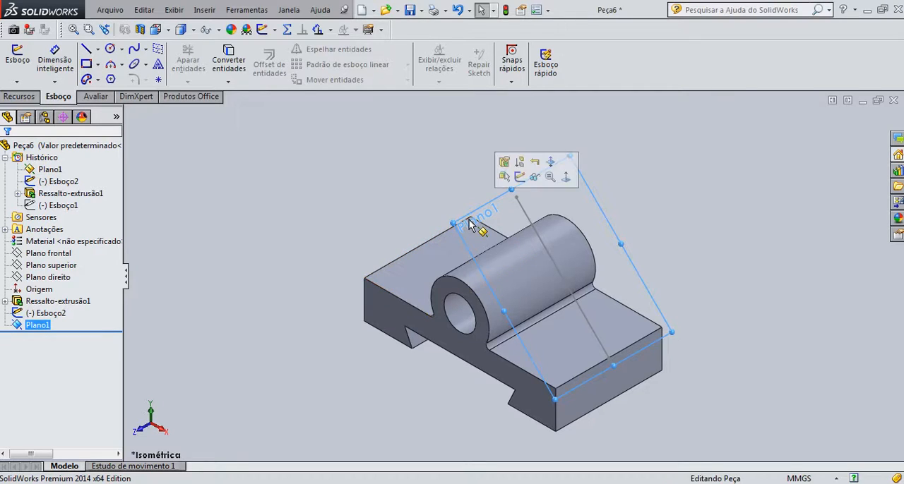
click(521, 177)
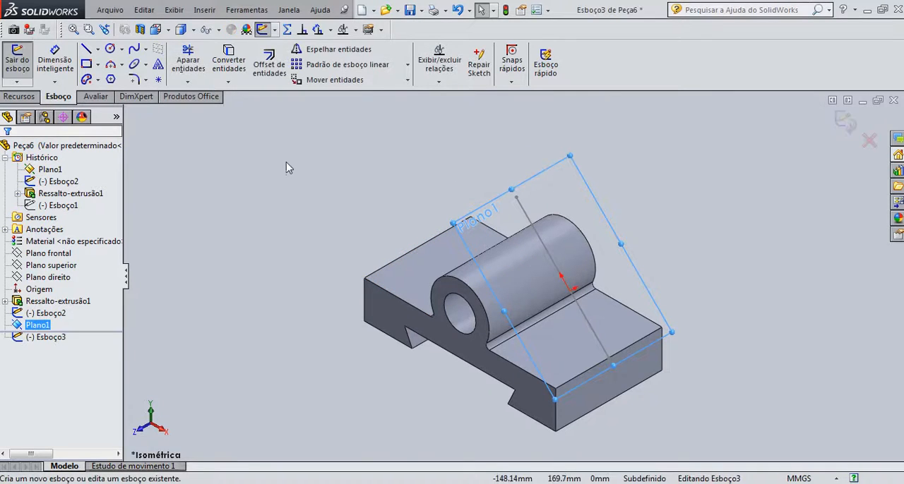
click(111, 48)
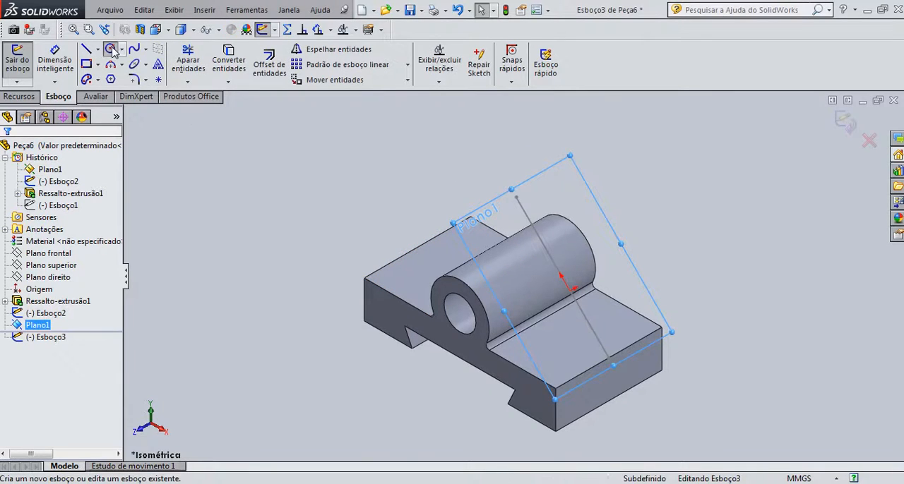
click(573, 363)
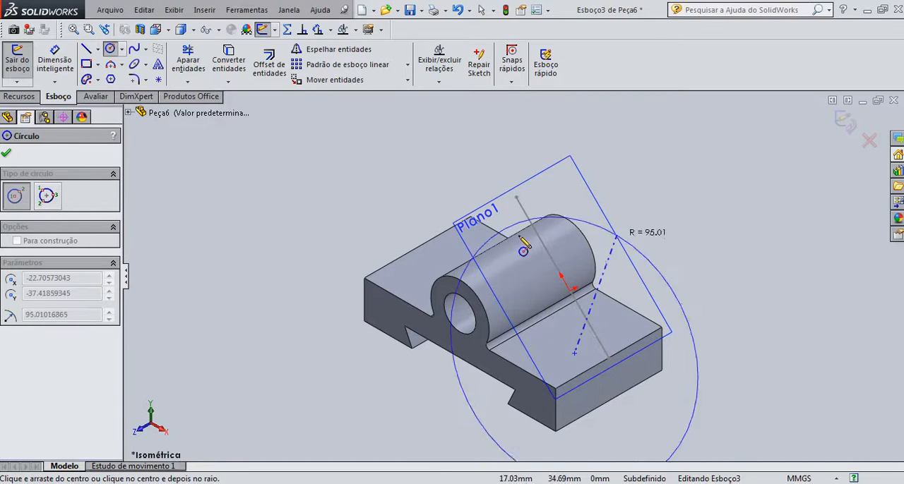
key(Escape)
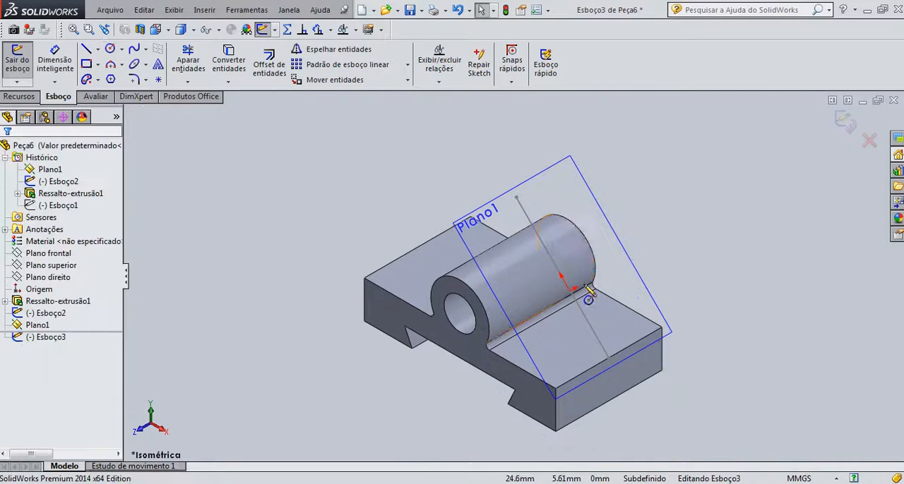
Sketch a corner rectangle about 57 by 108 mm on the inclined plane, starting on the base's upper right edge and extending up past the boss
click(86, 64)
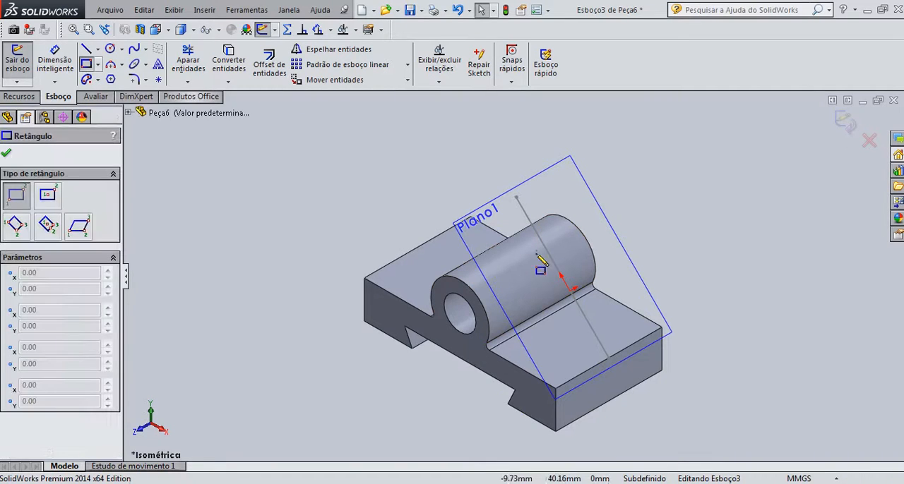
click(589, 380)
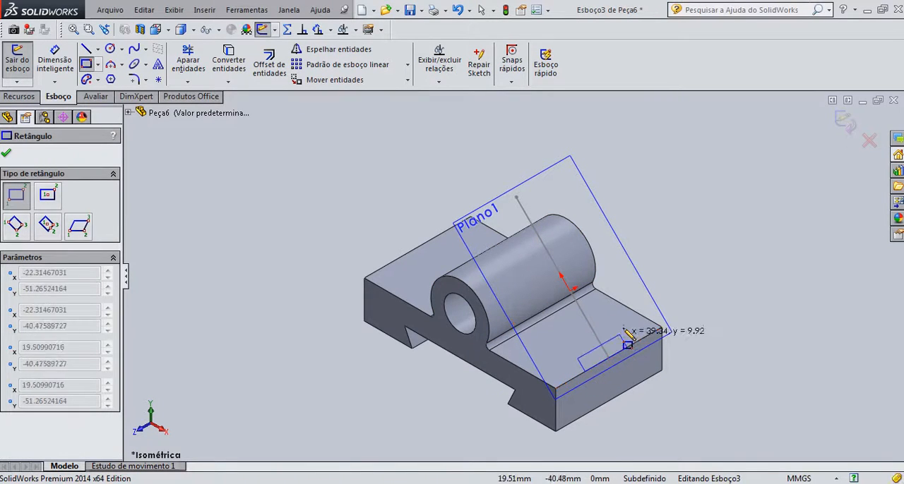
click(565, 197)
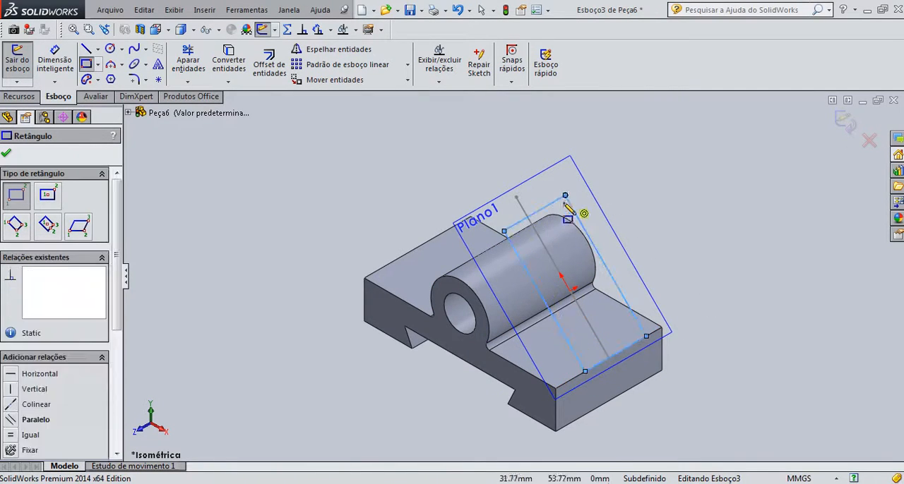
click(6, 155)
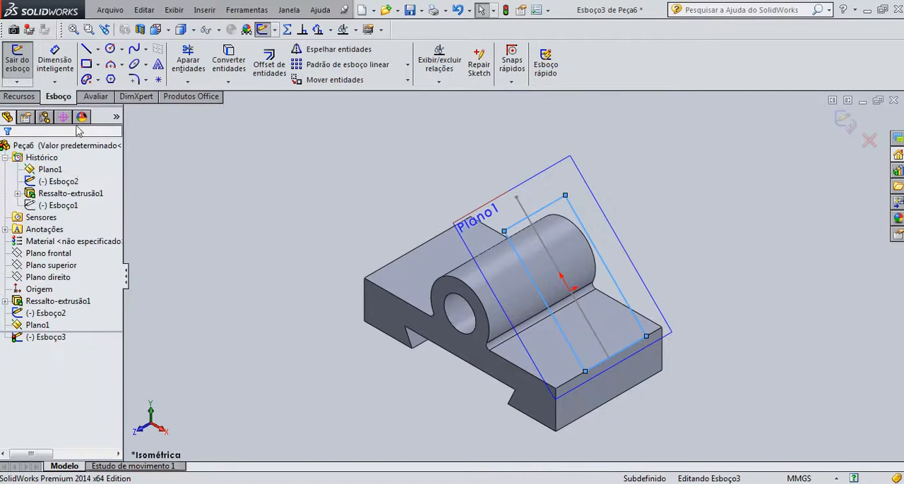
Dimension the rectangle's length along the slope to 80 mm
click(49, 69)
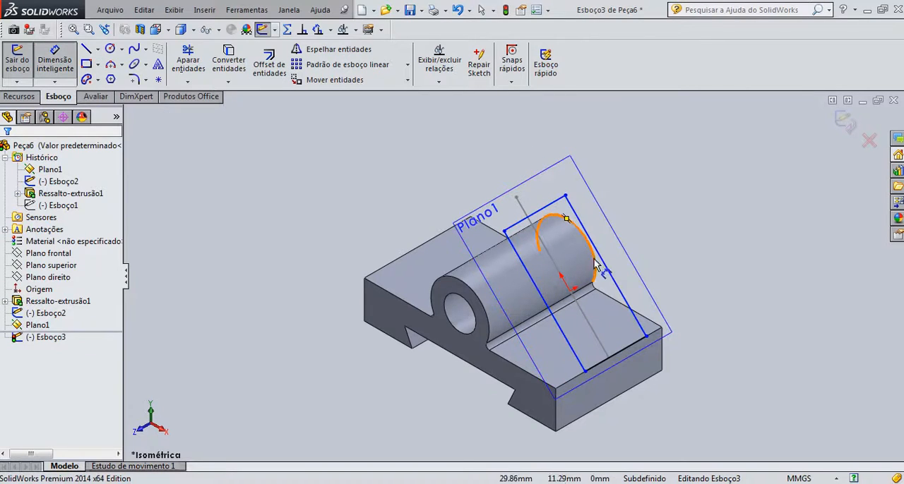
click(547, 211)
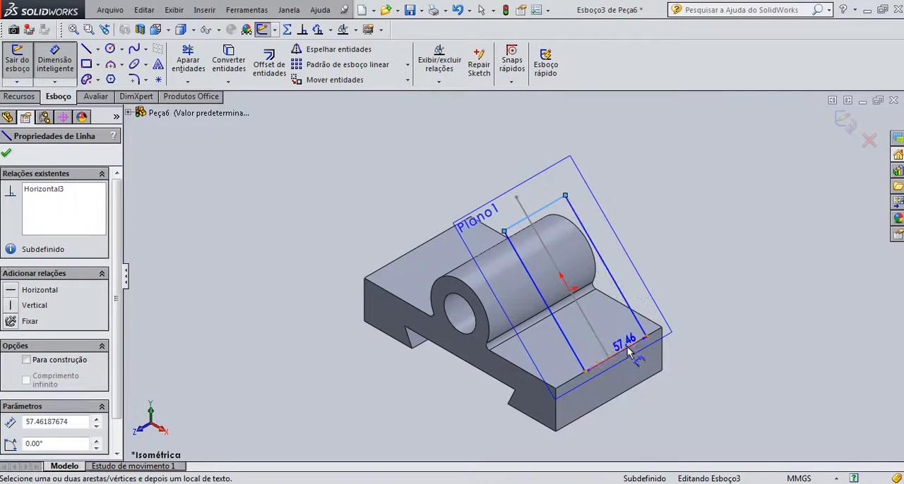
click(667, 243)
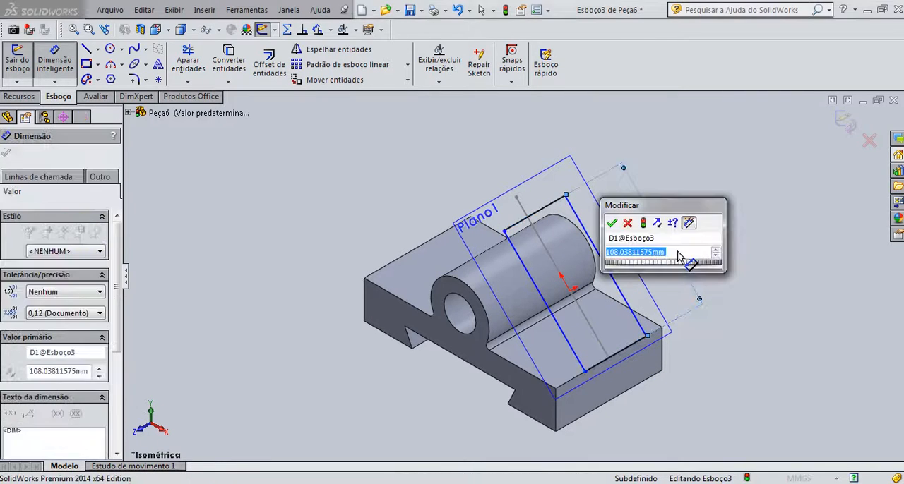
text(80)
key(Return)
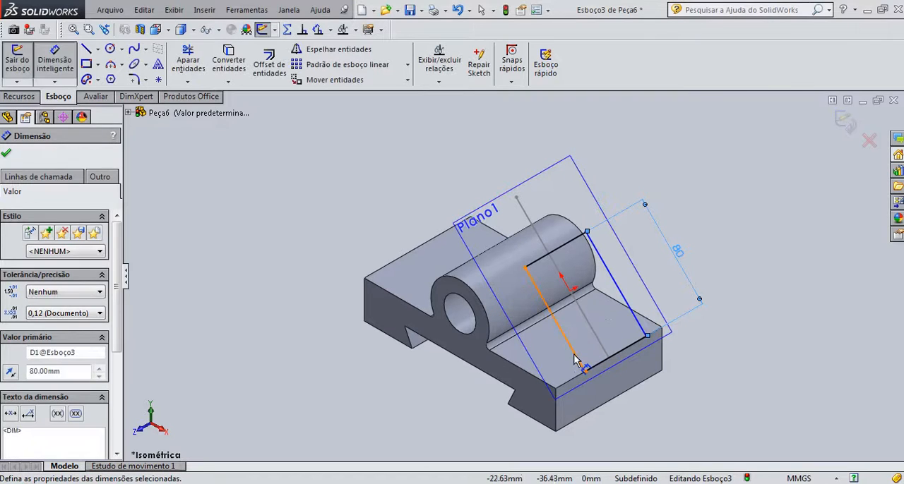
Dimension the rectangle's width across the slope to 50 mm
click(641, 324)
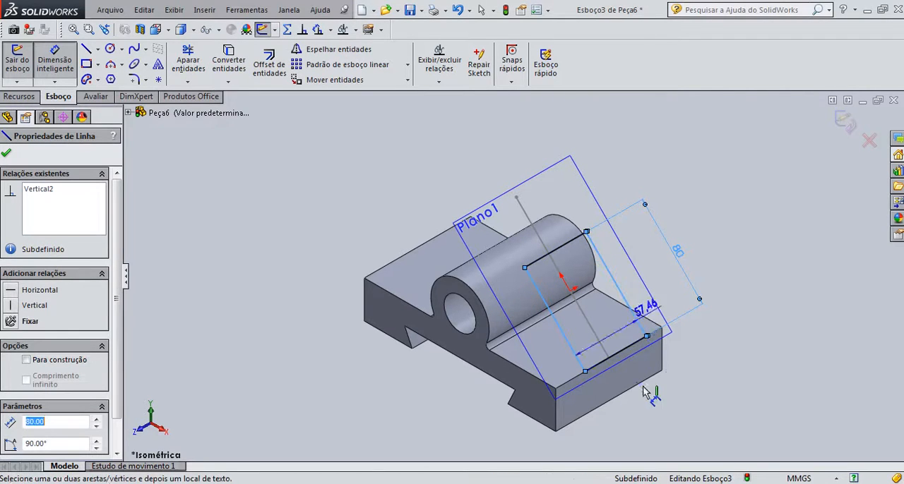
click(672, 434)
key(Return)
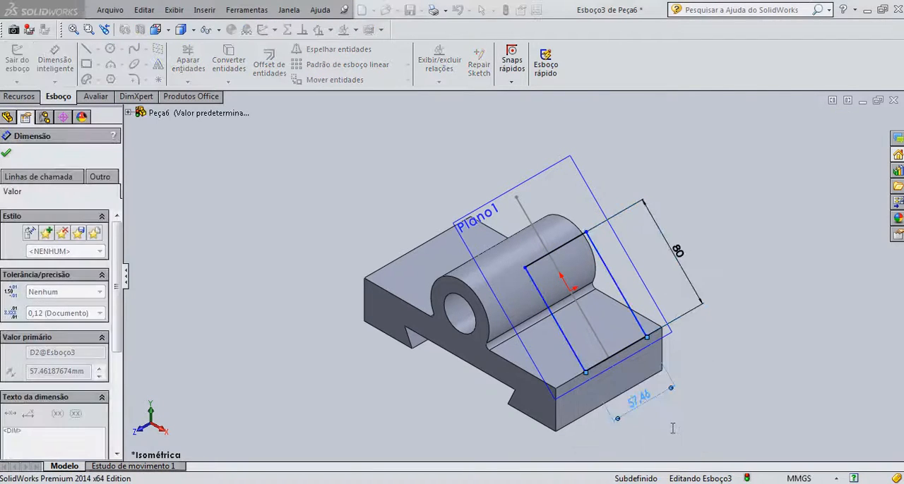
Dimension the distance between the 45° sketch line and the rectangle's front sloping side to 25 mm
click(600, 341)
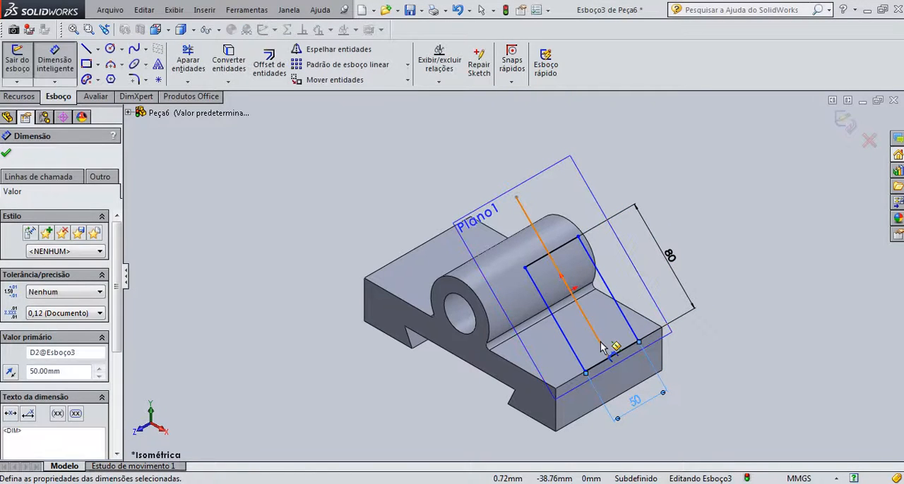
click(574, 355)
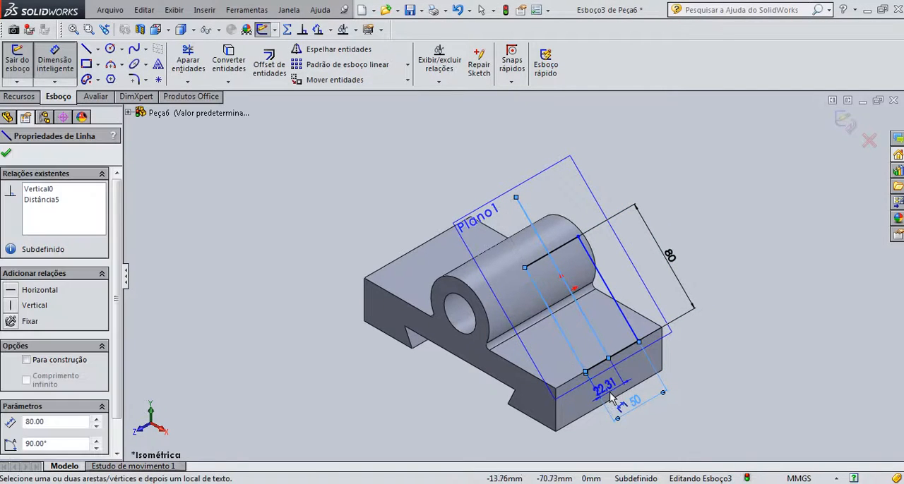
click(624, 403)
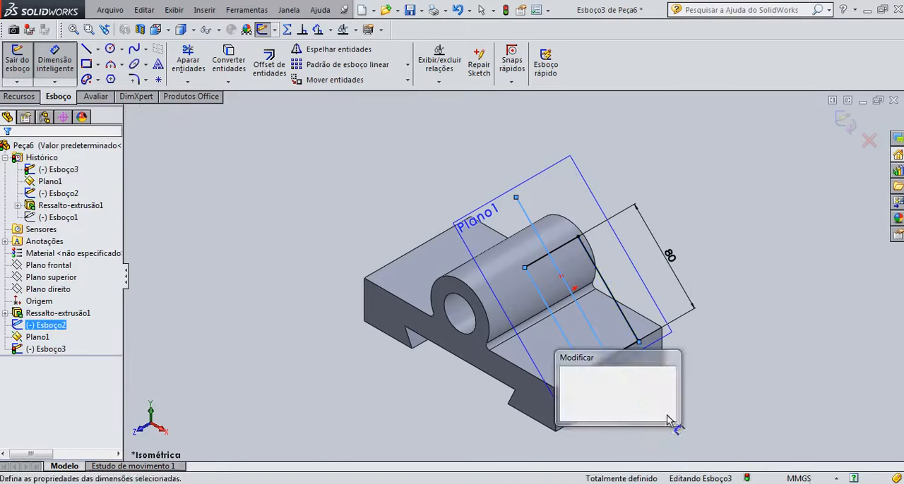
text(25)
key(Return)
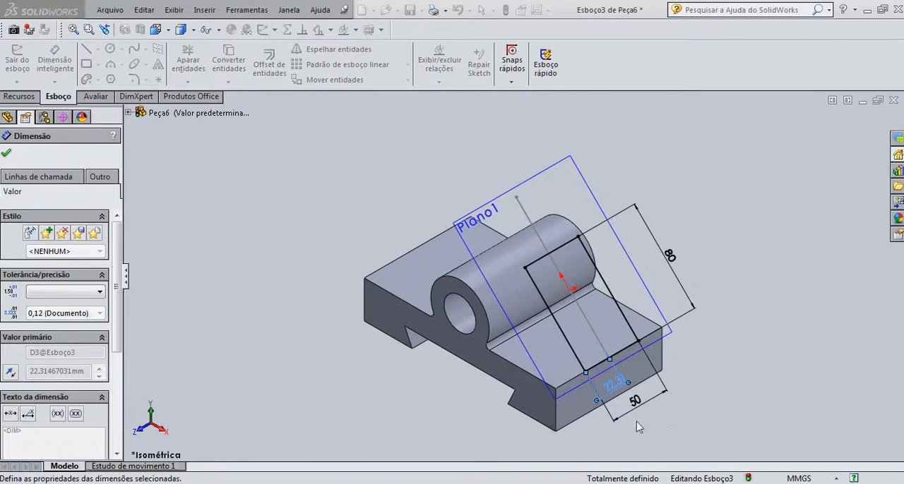
Reposition the 50 mm and 25 mm dimensions farther out from the base's end face and finish dimensioning
drag(634, 408, 649, 428)
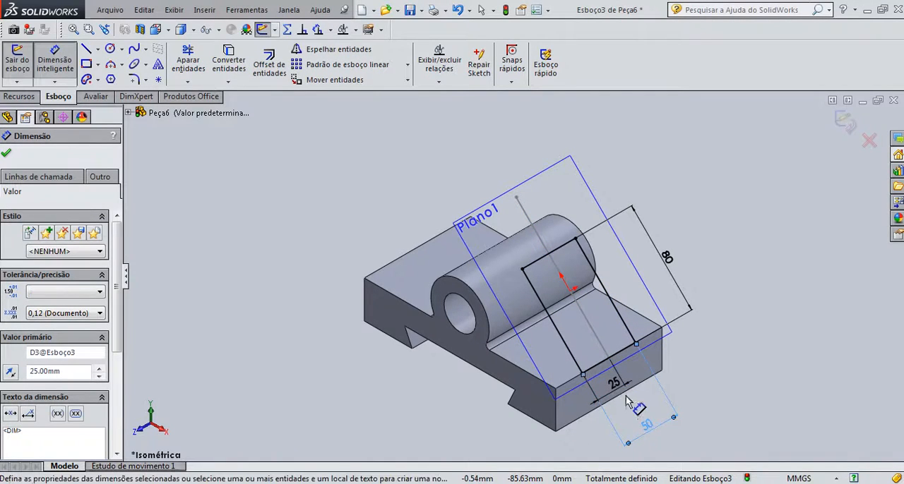
click(628, 403)
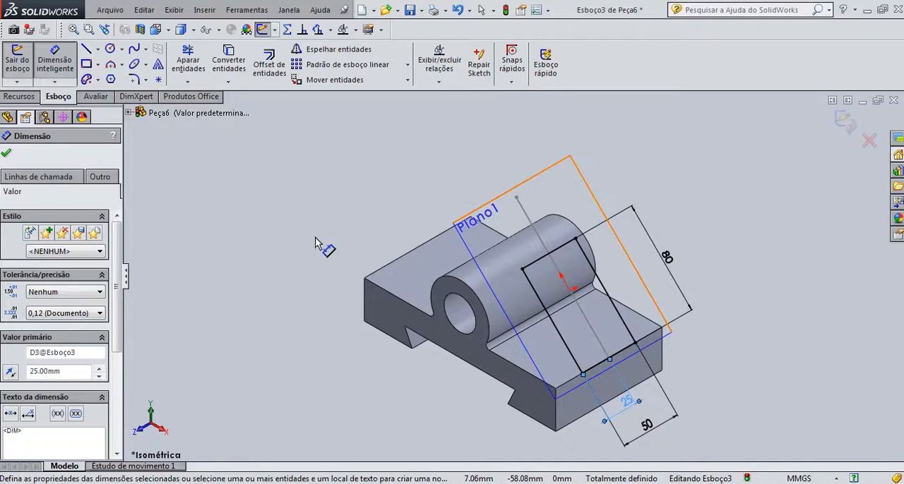
click(7, 153)
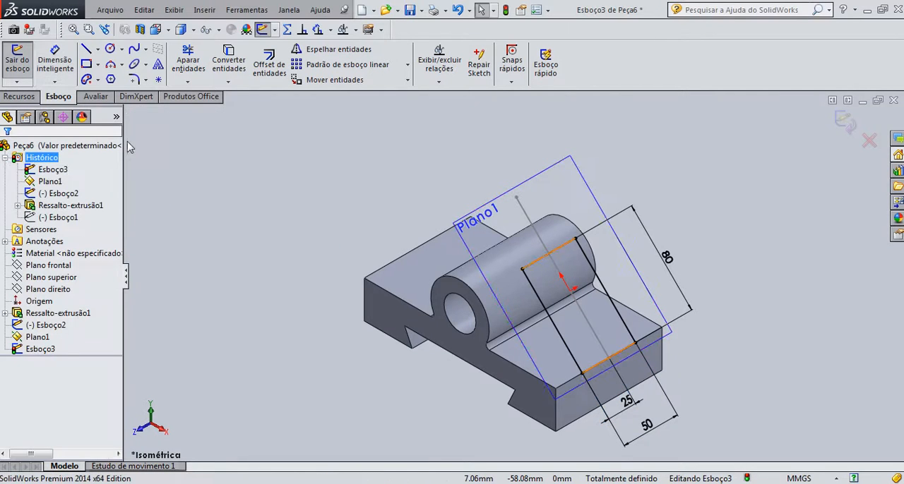
Round the rectangle's two upper corners with 3 mm sketch fillets
click(135, 79)
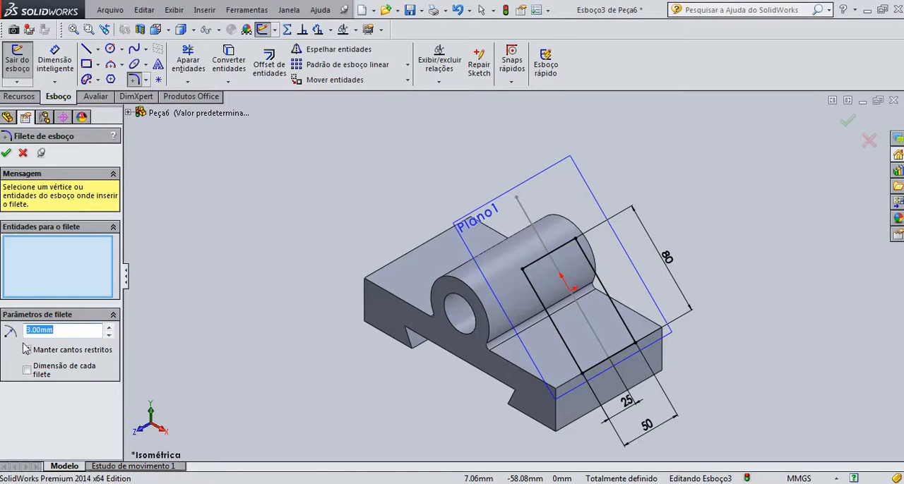
click(557, 251)
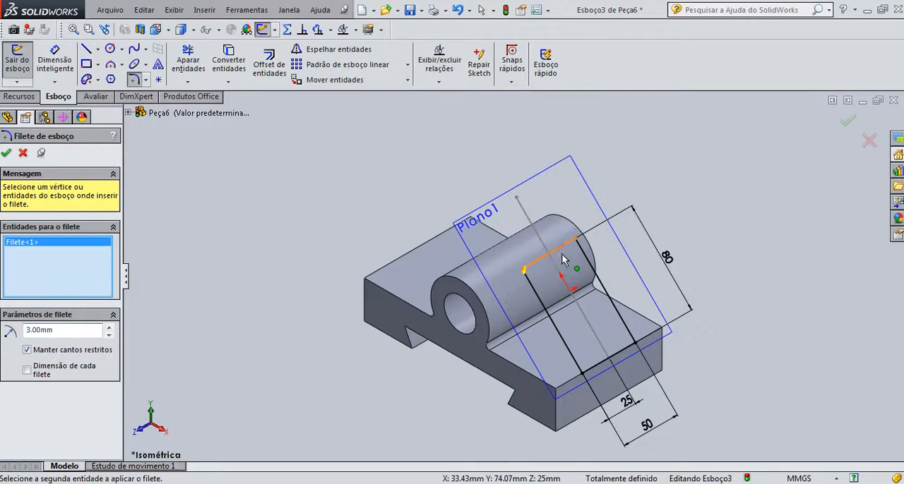
click(574, 243)
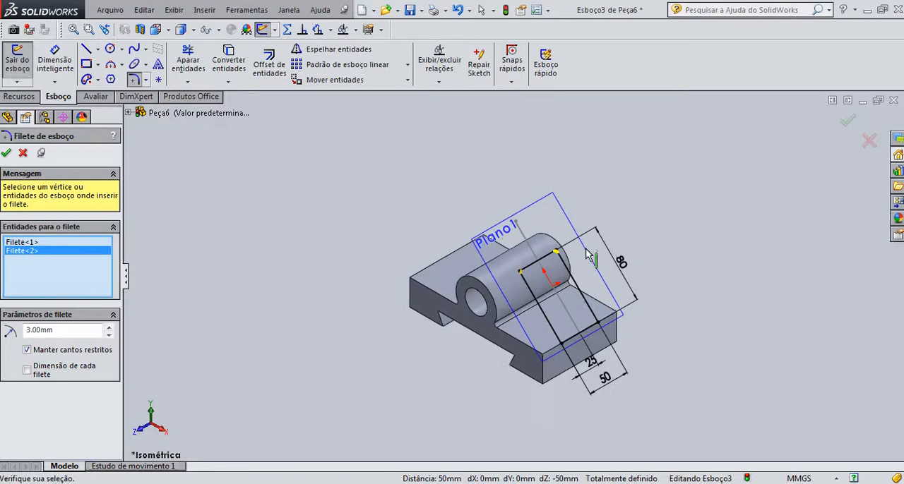
scroll(564, 259, down, 5)
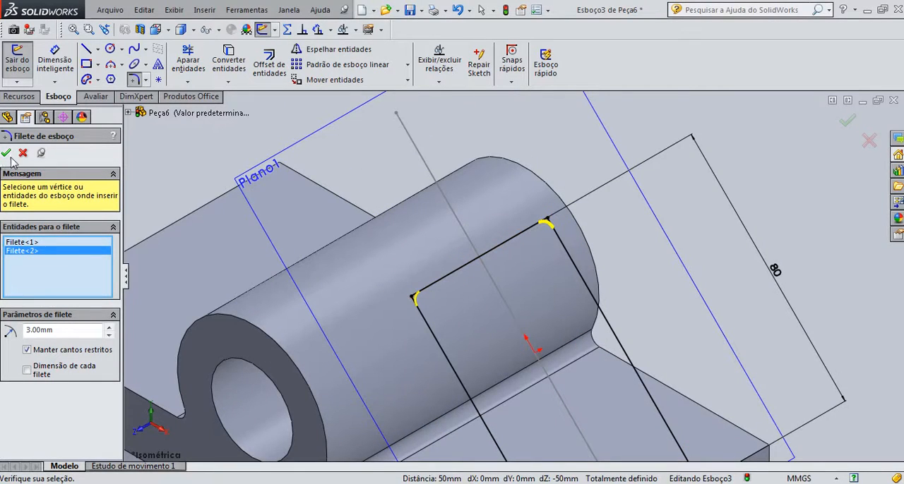
click(5, 153)
scroll(542, 332, down, 2)
scroll(542, 324, up, 4)
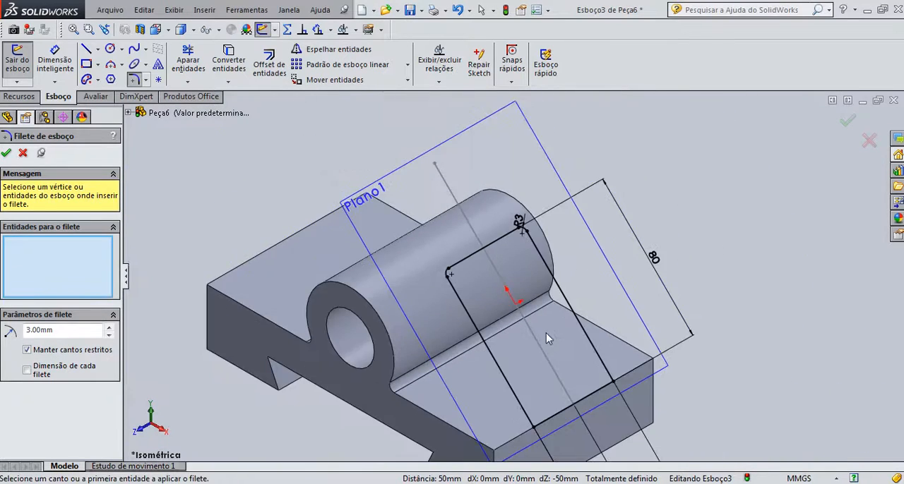
scroll(546, 333, up, 3)
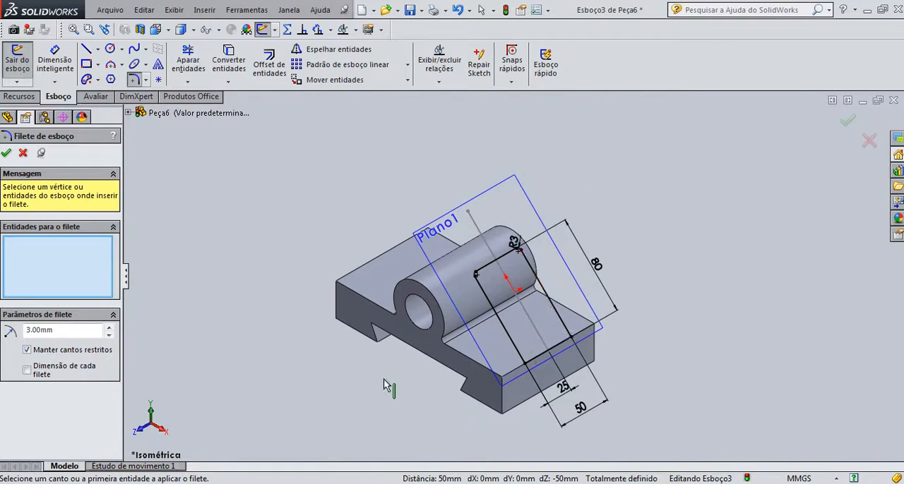
click(7, 154)
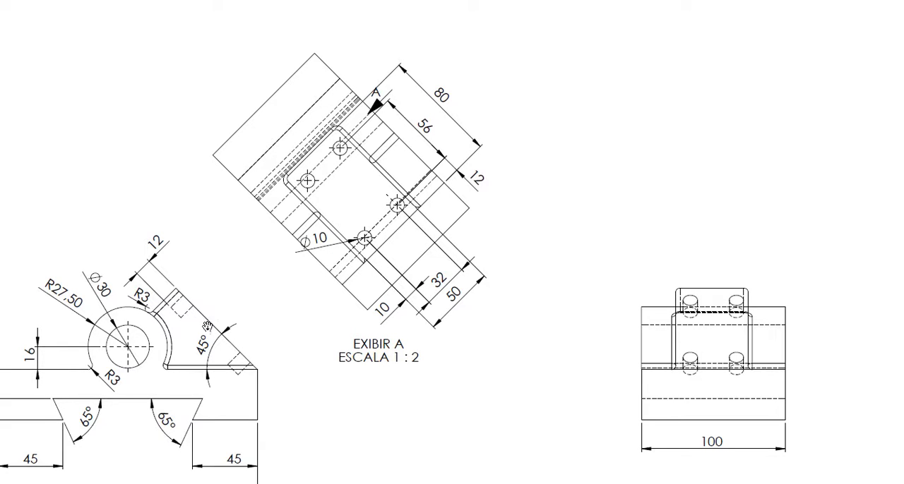
Check the arm in the reference drawing, and extrude the rectangle profile up to the existing base body with merged result
mouse_move(573, 382)
mouse_down()
mouse_move(433, 232)
mouse_move(250, 111)
mouse_up()
drag(696, 411, 667, 362)
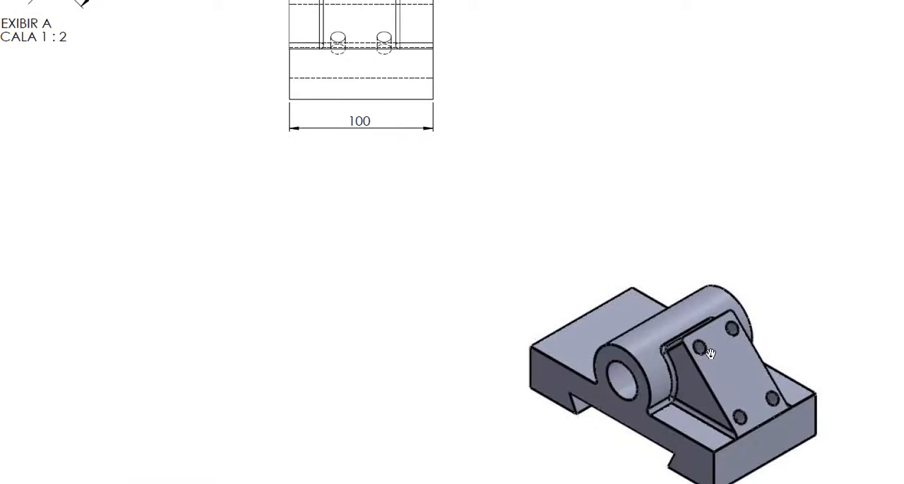
drag(195, 223, 409, 360)
drag(264, 134, 381, 267)
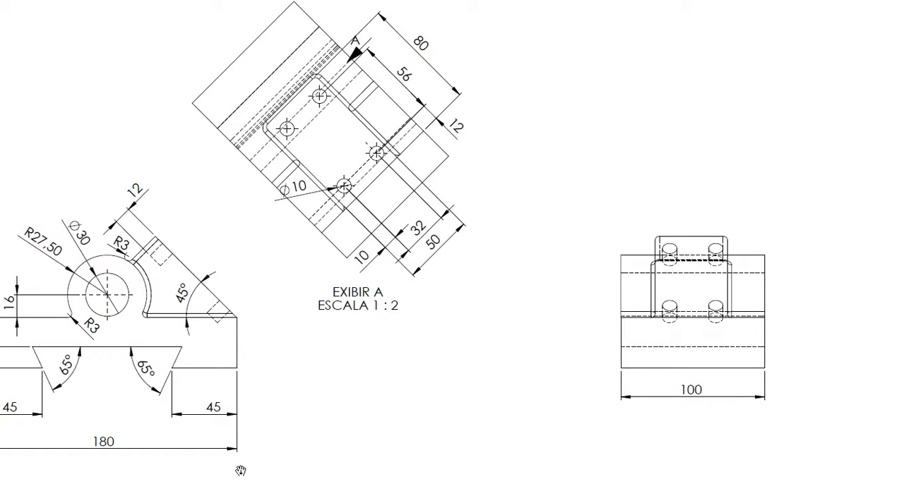
key(super)
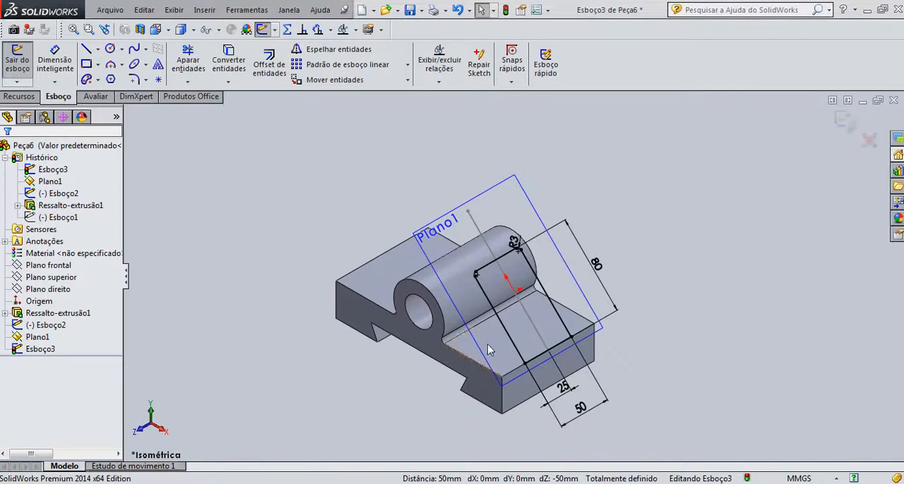
click(24, 97)
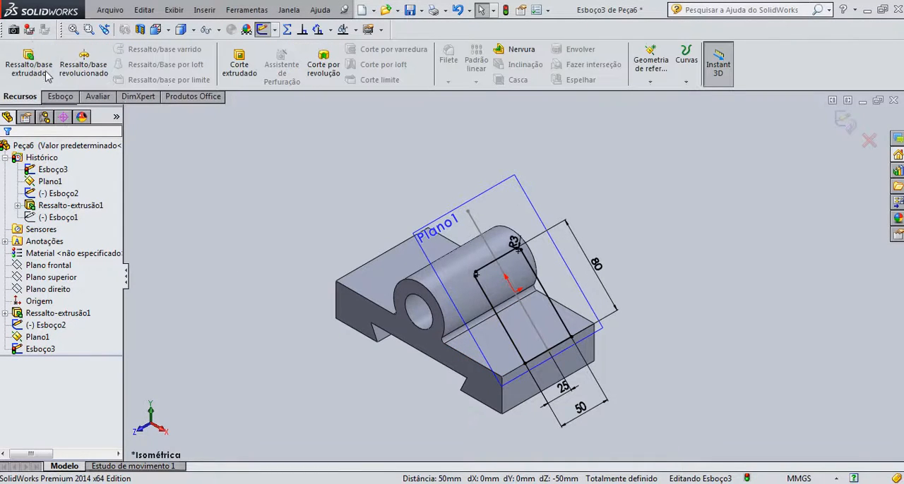
click(38, 66)
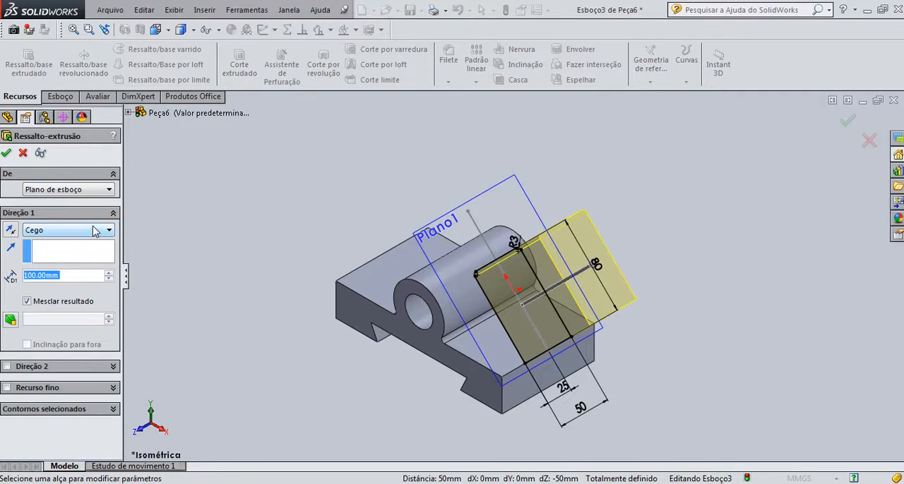
click(95, 231)
click(76, 293)
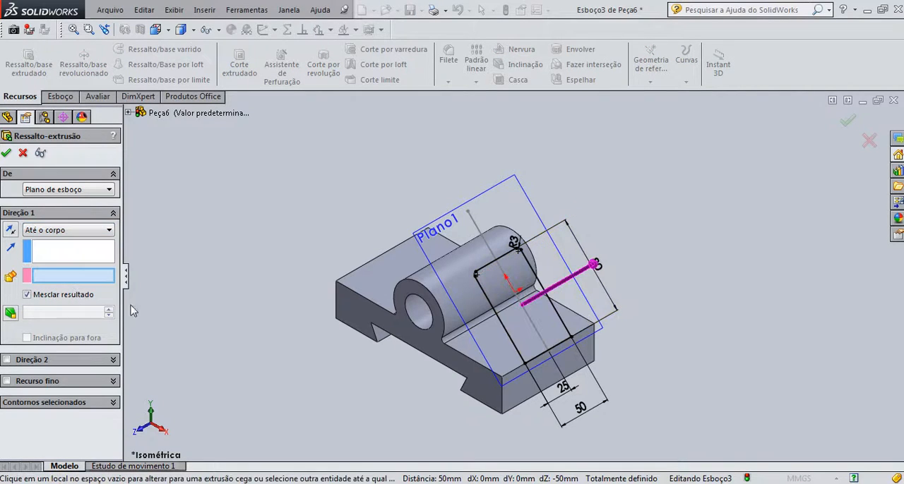
click(464, 296)
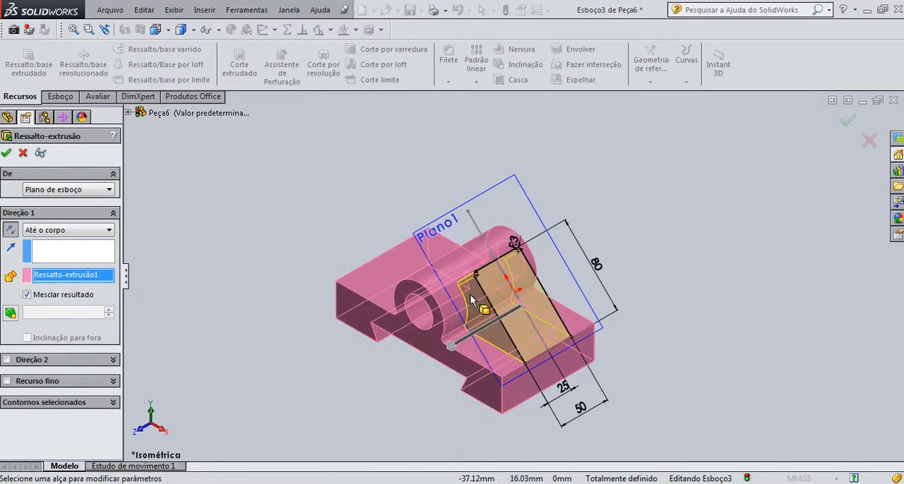
click(7, 154)
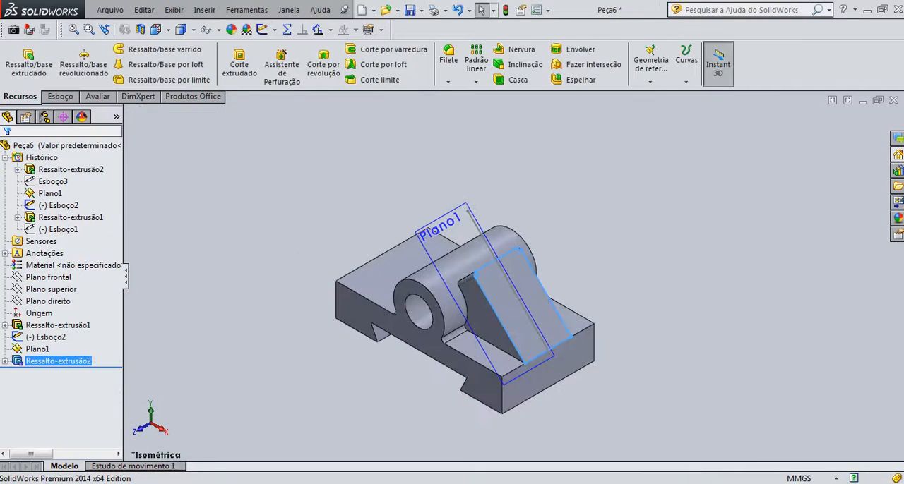
Examine the reference drawing's front, auxiliary and isometric views for the fillets where the arm meets the boss and base
key(alt+Tab)
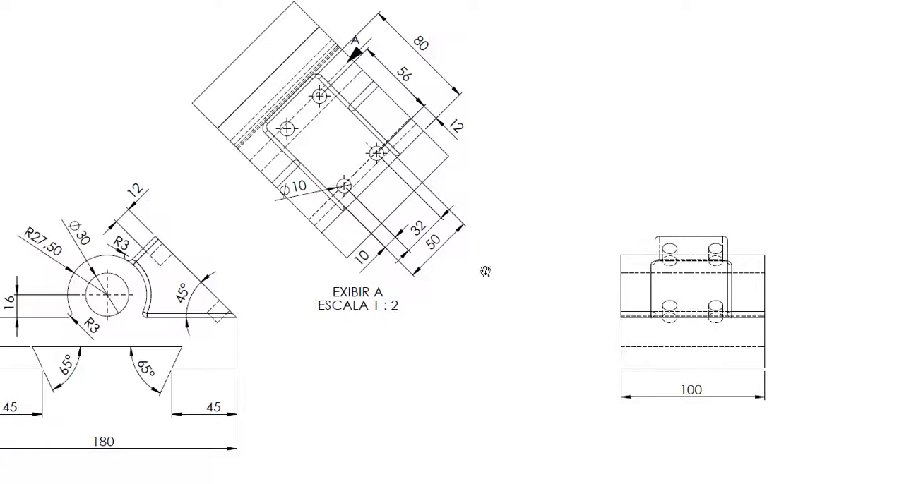
mouse_move(322, 328)
mouse_down()
mouse_move(687, 365)
mouse_move(653, 279)
mouse_up()
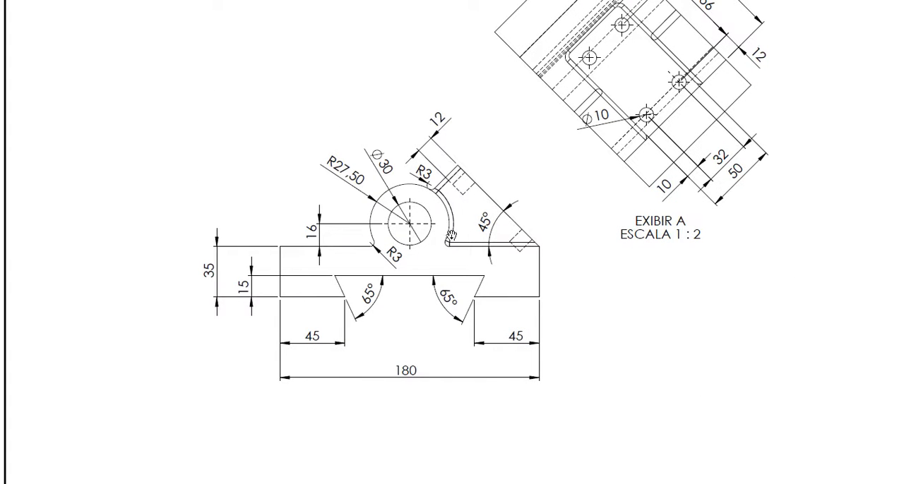
drag(567, 216, 300, 78)
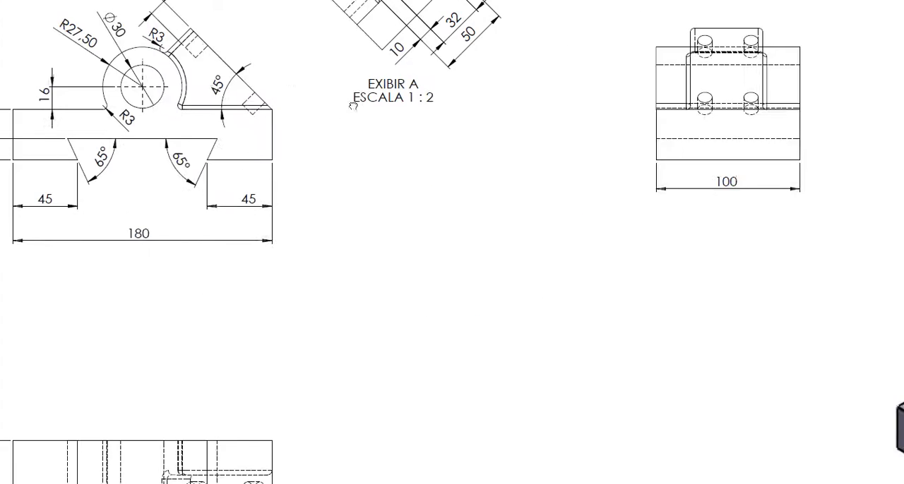
mouse_move(817, 330)
mouse_down()
mouse_move(365, 198)
mouse_move(347, 200)
mouse_up()
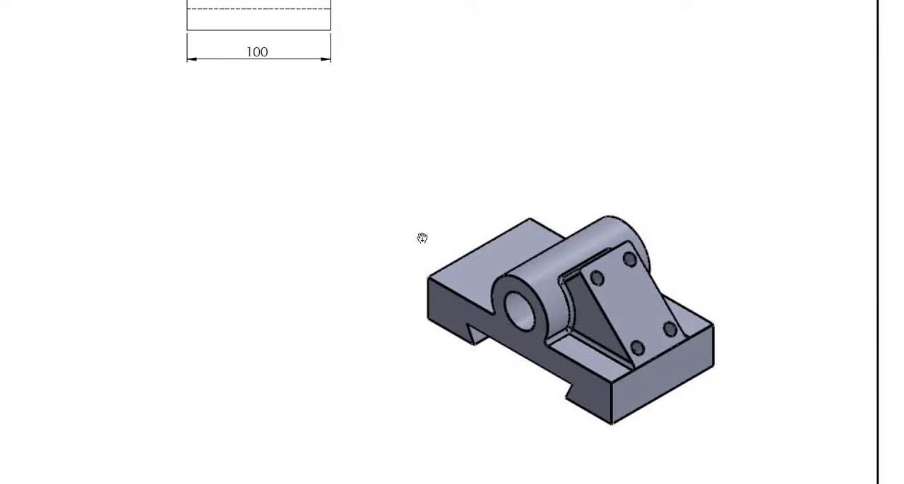
drag(421, 239, 669, 412)
mouse_move(203, 106)
mouse_down()
mouse_move(472, 246)
mouse_move(518, 281)
mouse_up()
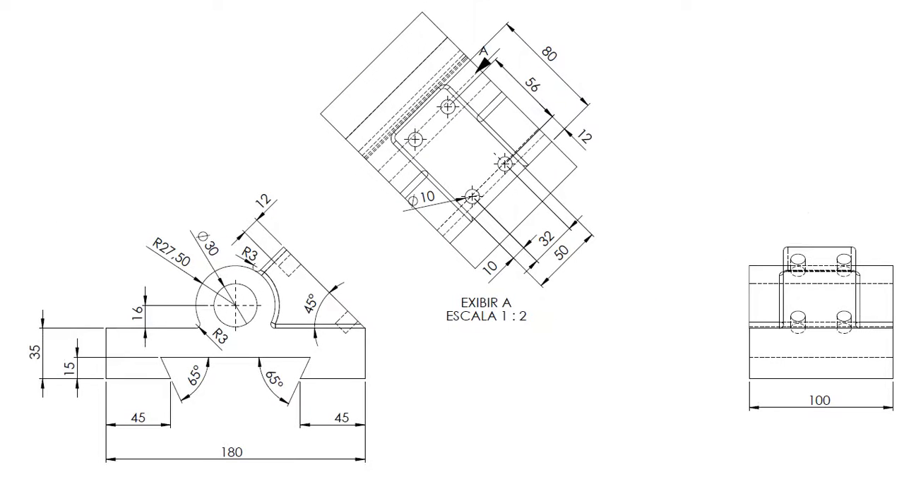
key(super)
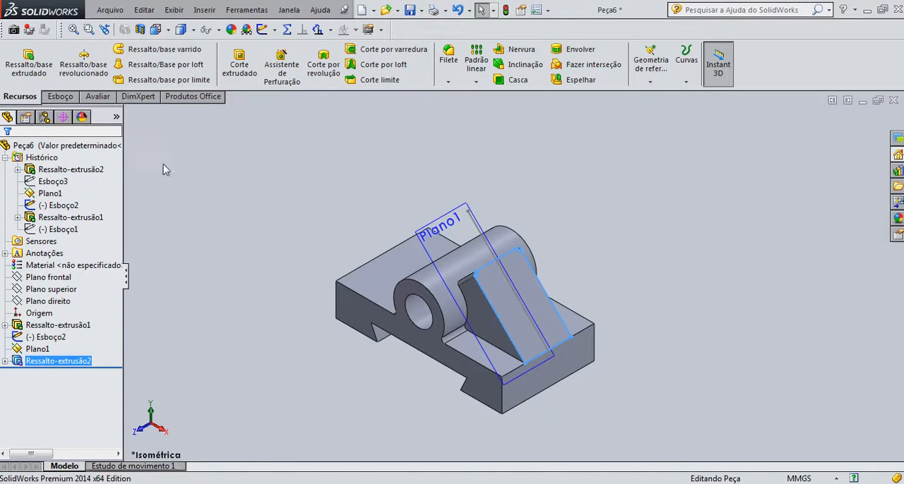
Fillet the edges where the inclined arm meets the base and boss with a 3 mm constant radius and tangent propagation
click(448, 62)
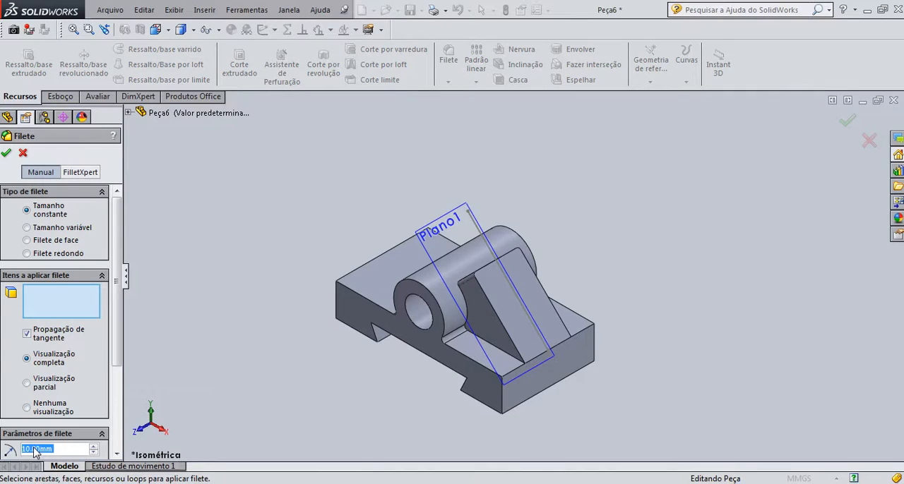
text(3)
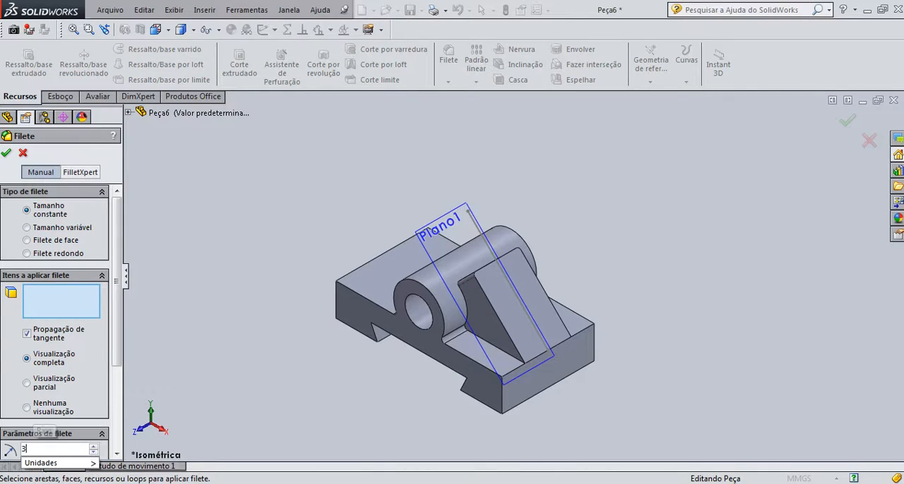
click(492, 346)
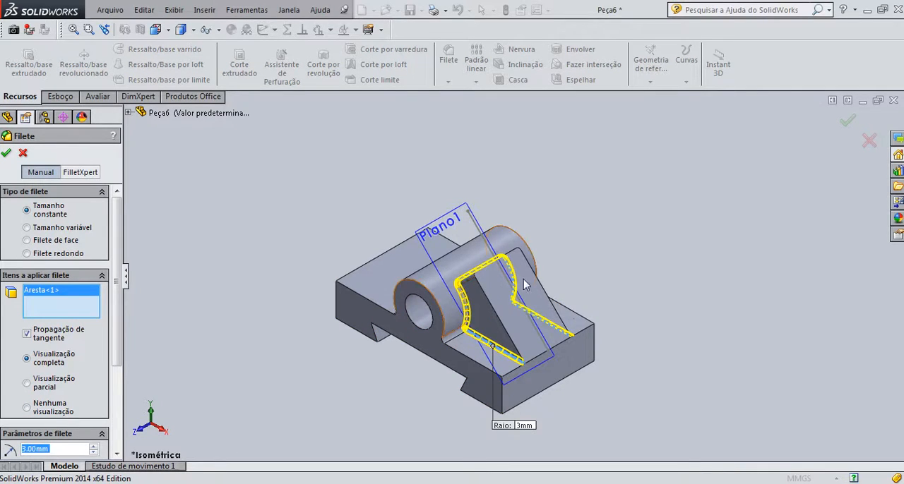
click(6, 154)
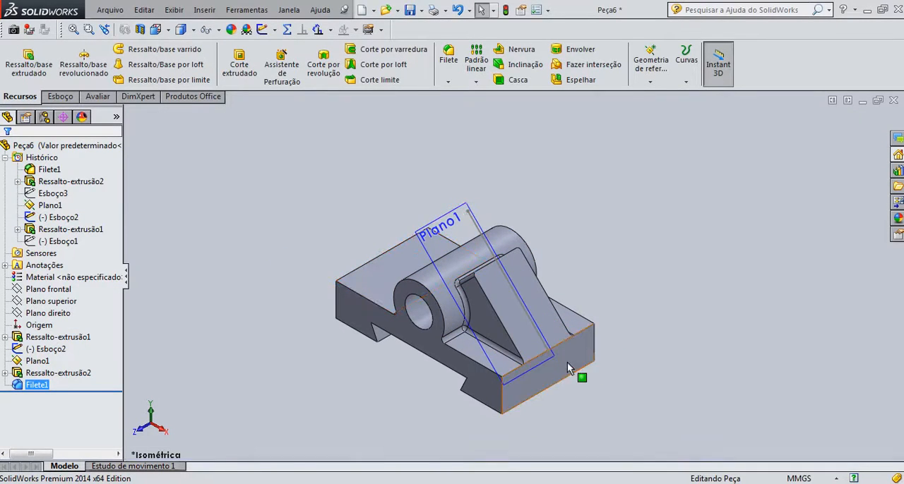
scroll(567, 362, down, 3)
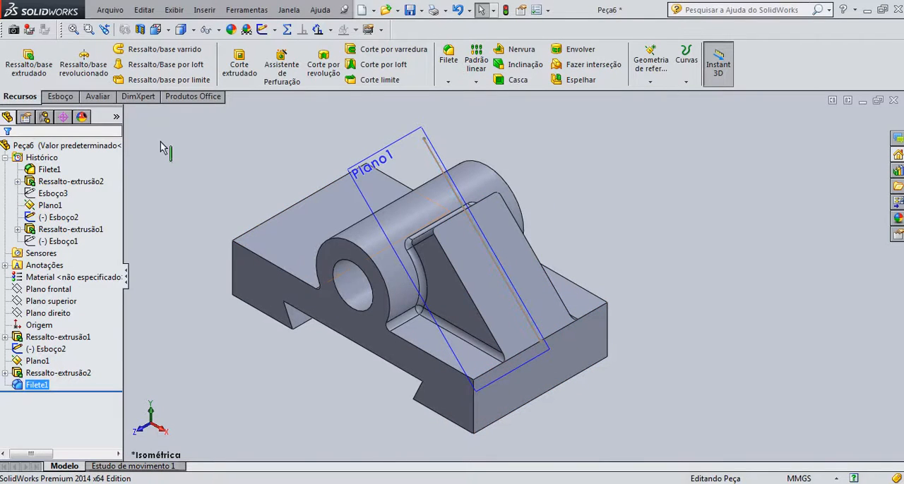
click(60, 96)
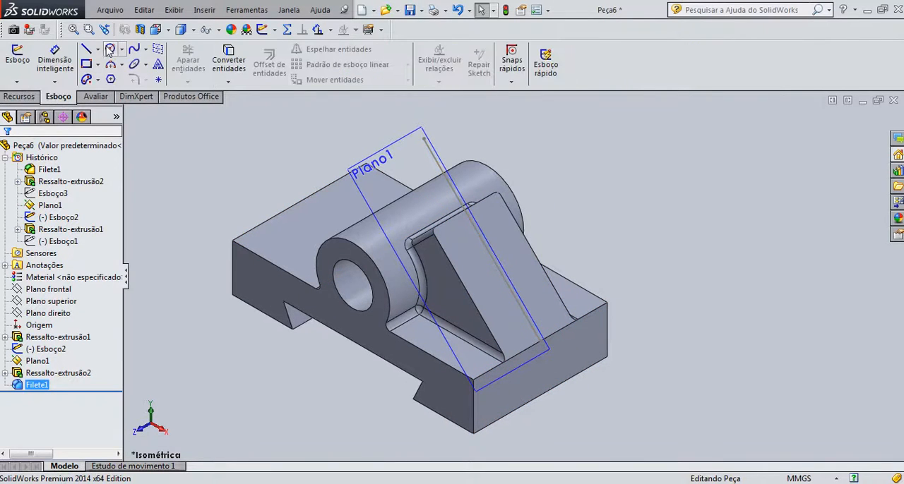
click(109, 49)
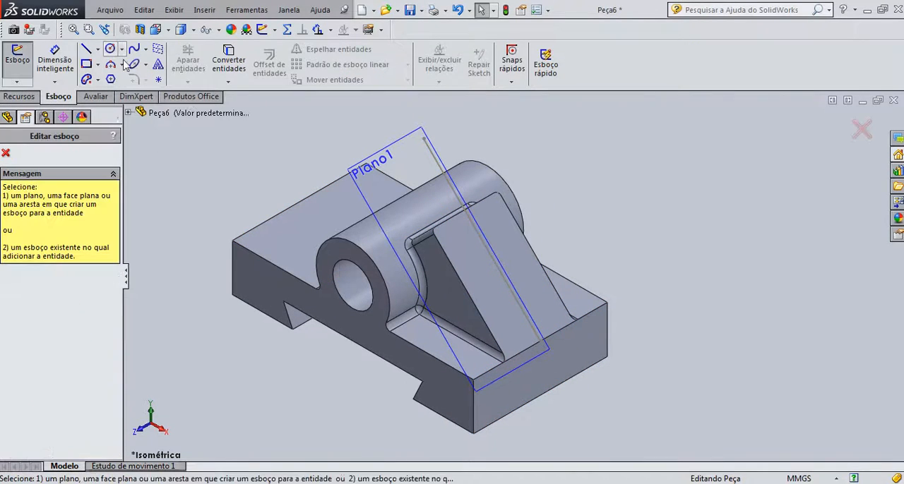
click(510, 330)
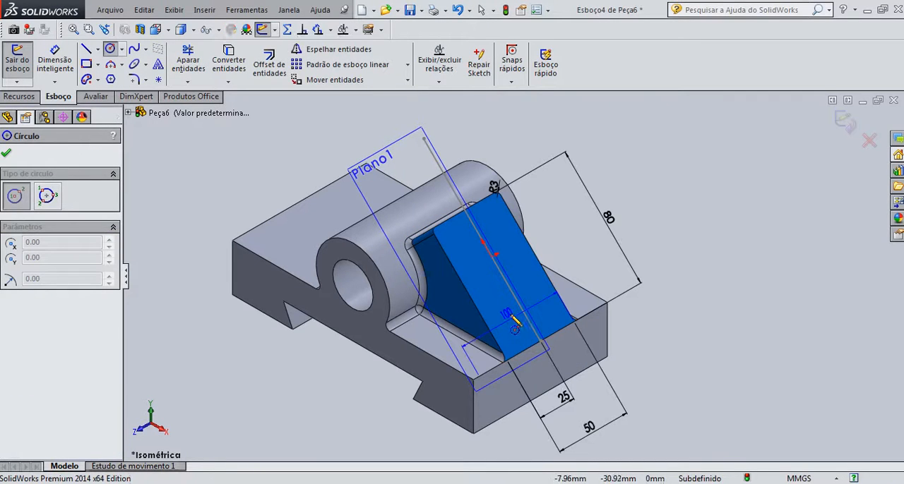
key(Escape)
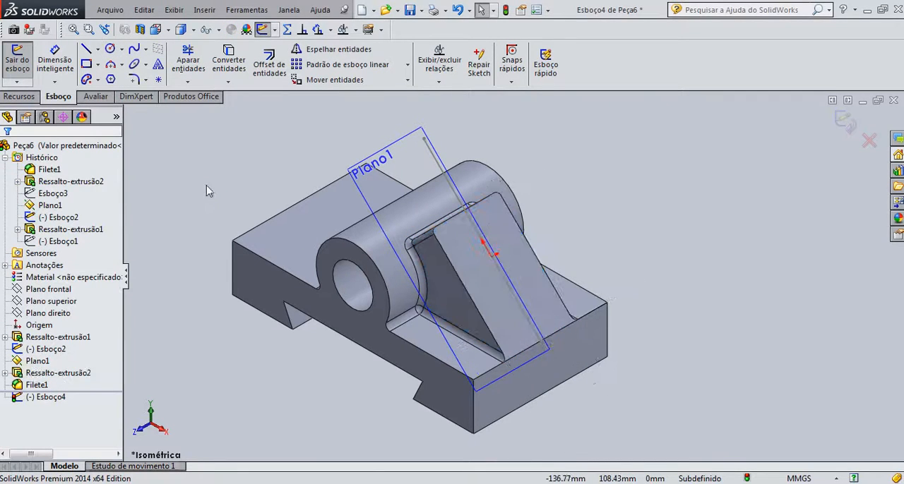
click(511, 322)
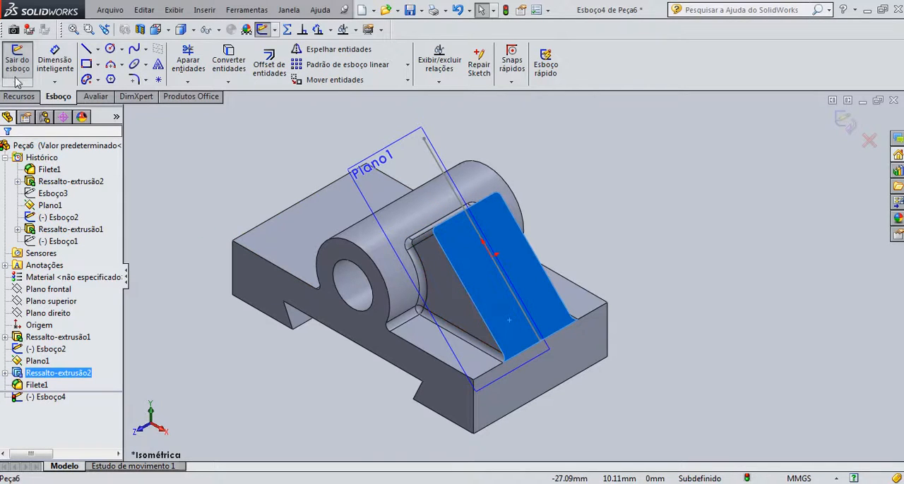
click(844, 123)
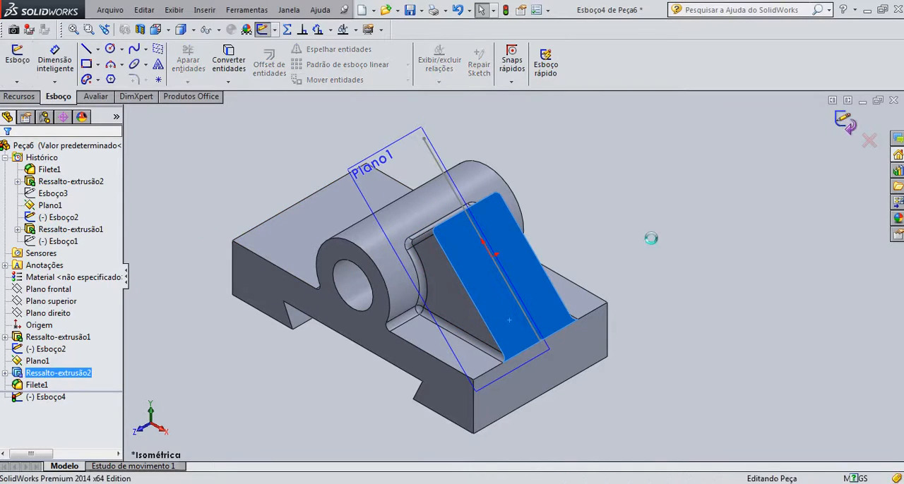
click(473, 259)
click(525, 217)
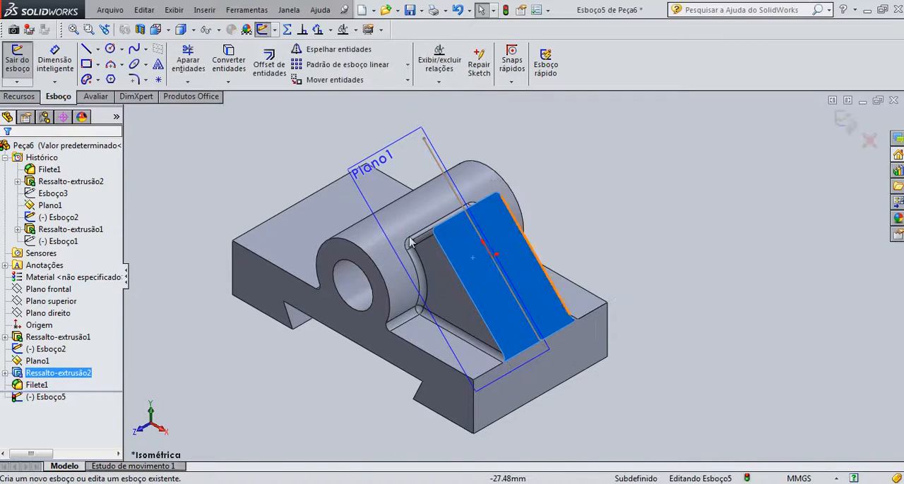
click(110, 48)
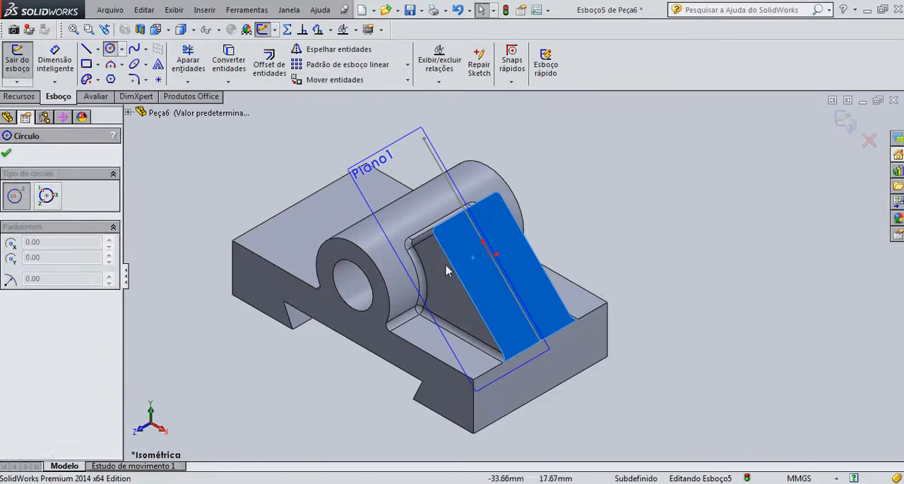
click(499, 313)
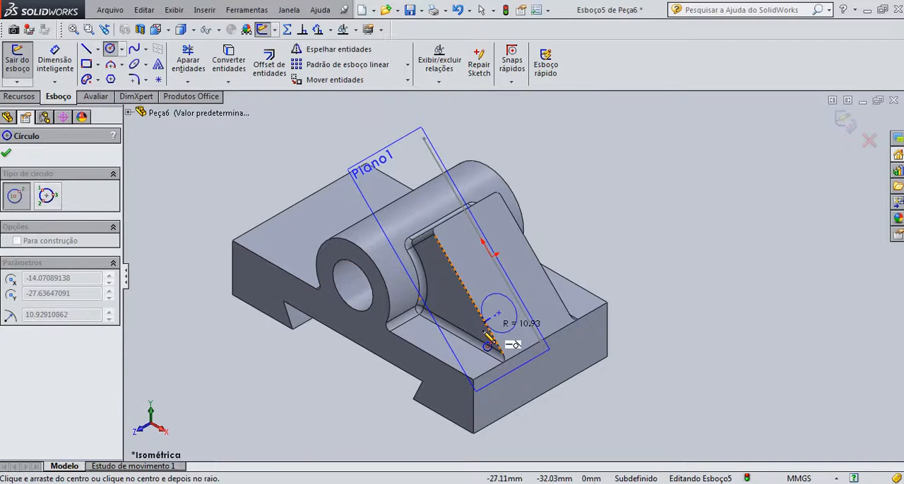
key(Escape)
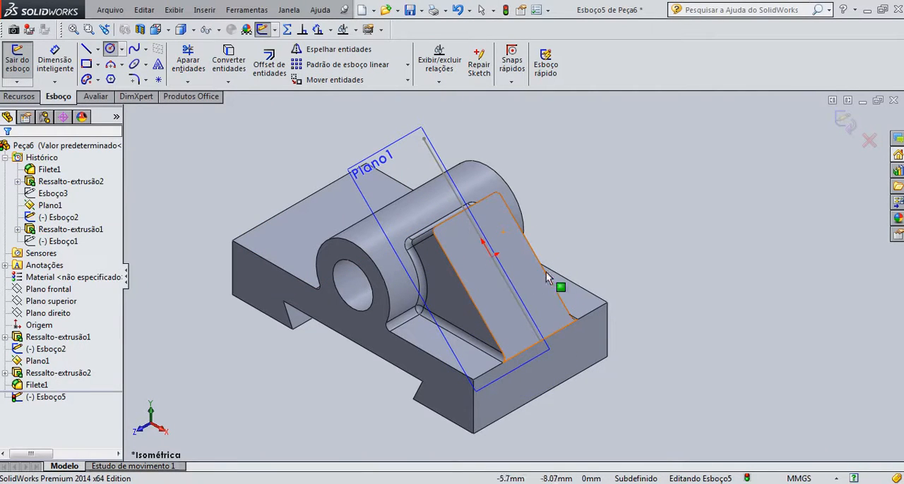
click(535, 281)
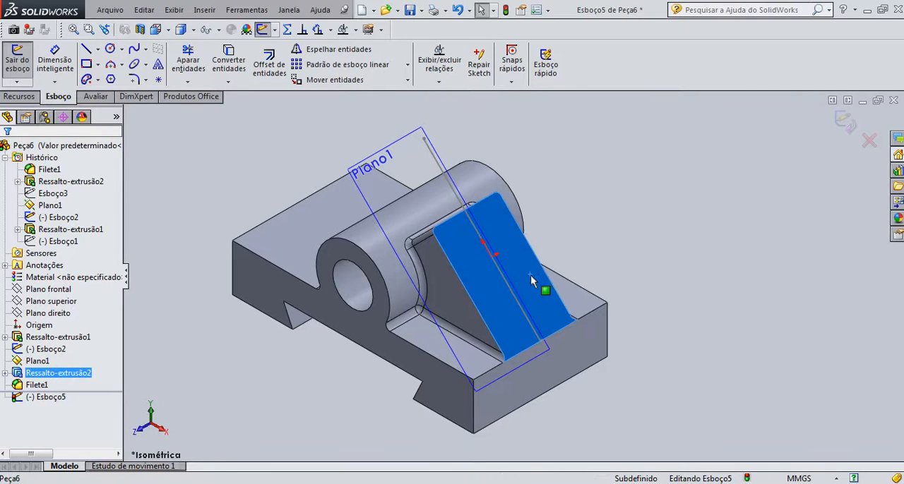
click(760, 190)
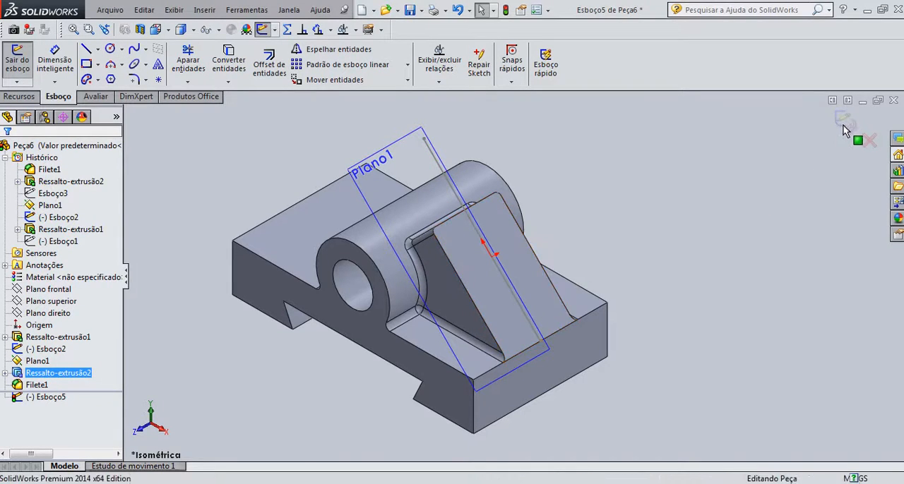
click(842, 126)
Start a sketch on the arm's inclined face and draw a circle about 15 mm in diameter near its lower front corner
click(498, 314)
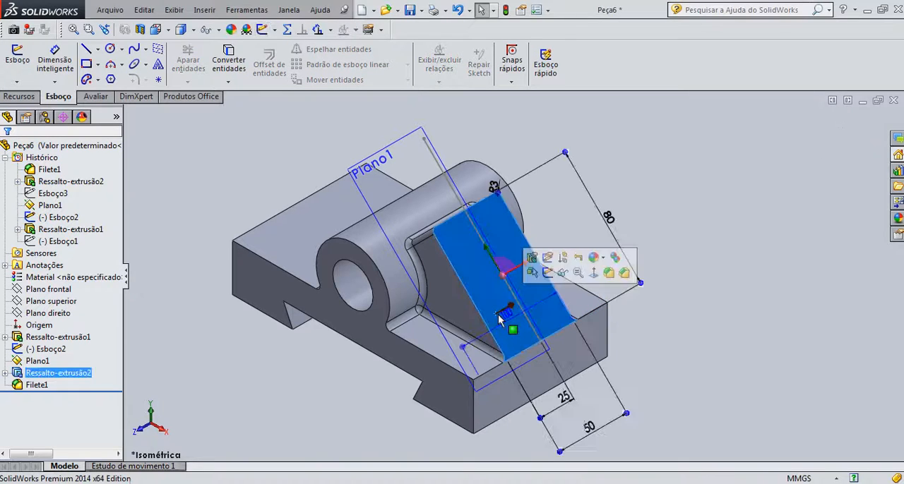
click(547, 272)
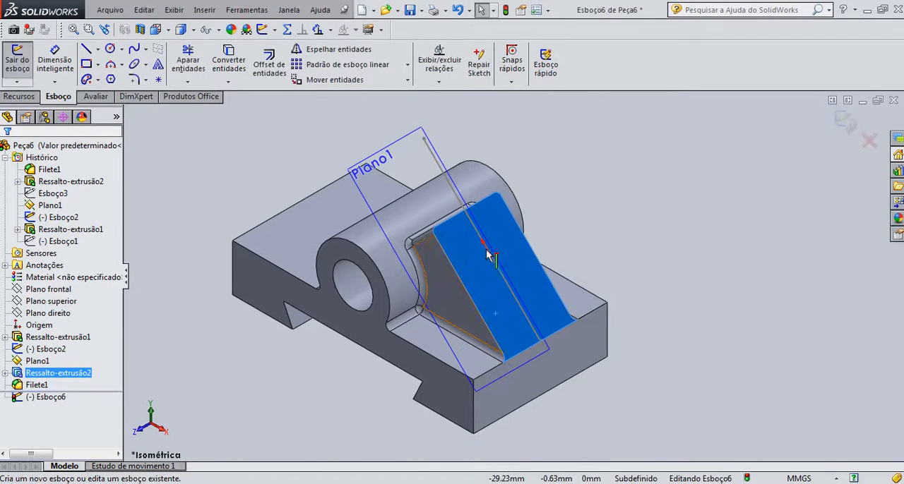
click(109, 51)
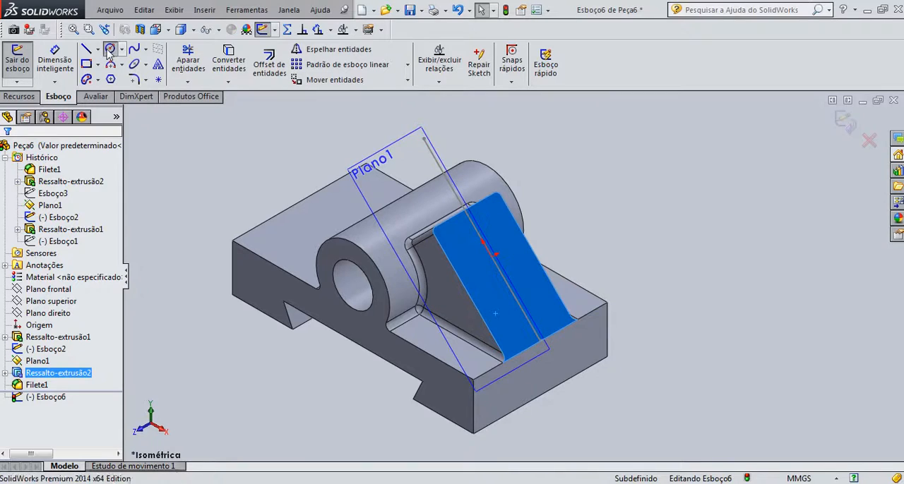
click(515, 333)
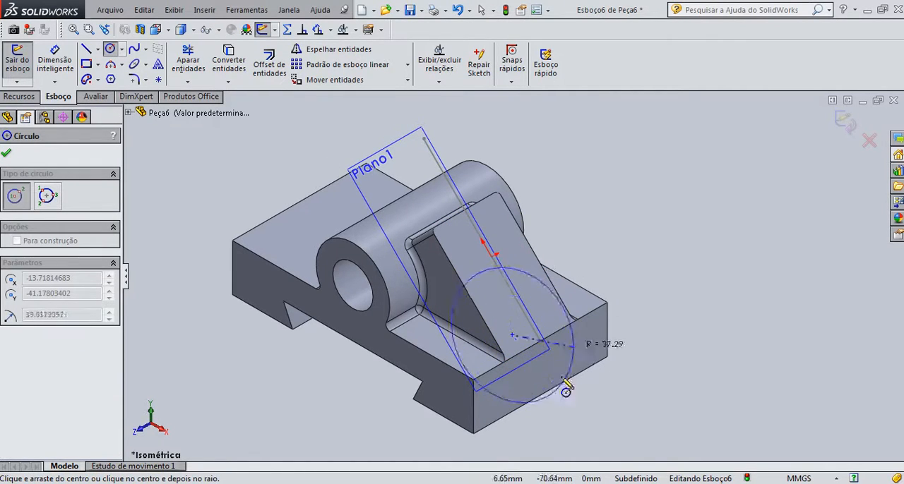
click(522, 328)
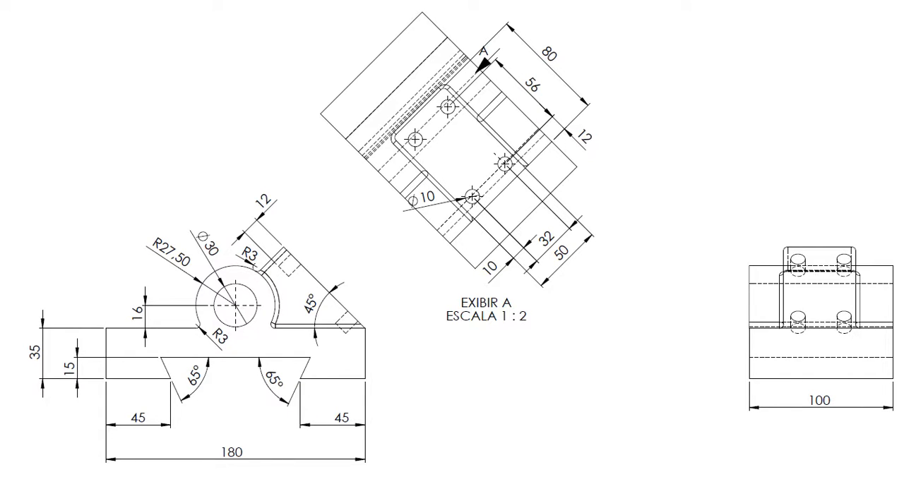
Check the hole dimensions in the reference drawing, and set the sketched circle's diameter to 10 mm
key(super)
key(super)
key(super)
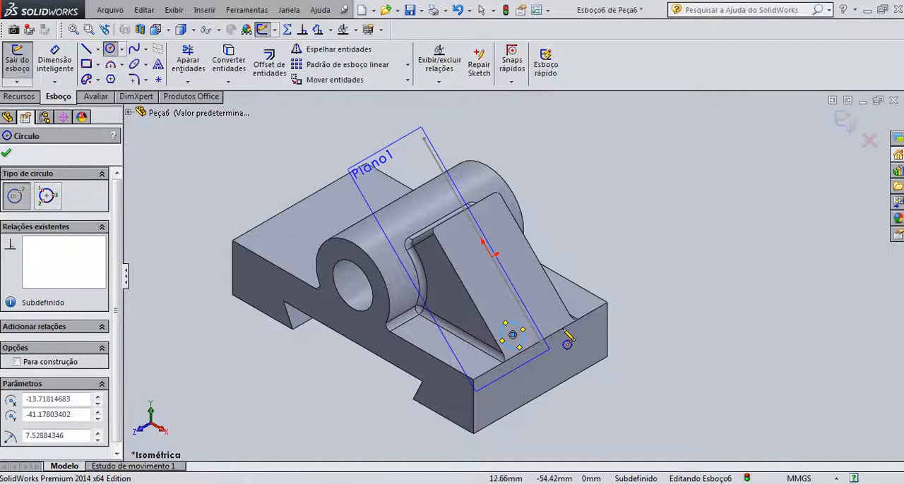
scroll(540, 335, down, 2)
click(55, 66)
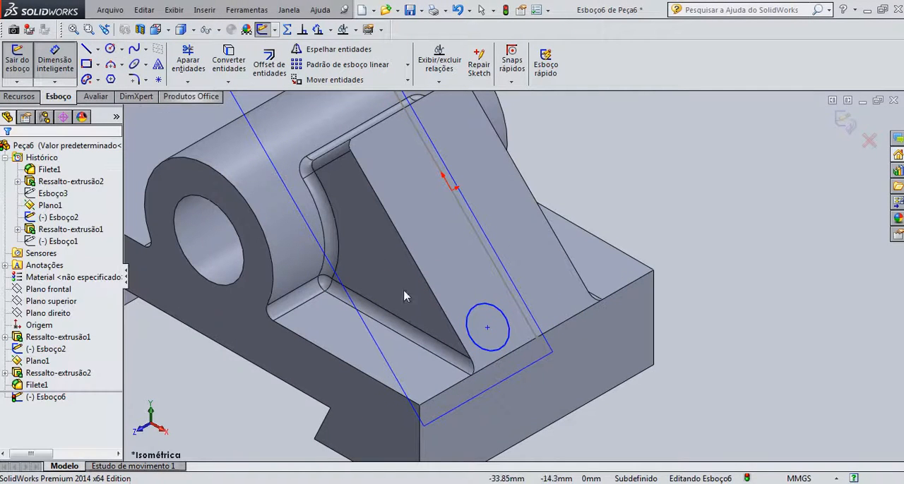
click(485, 349)
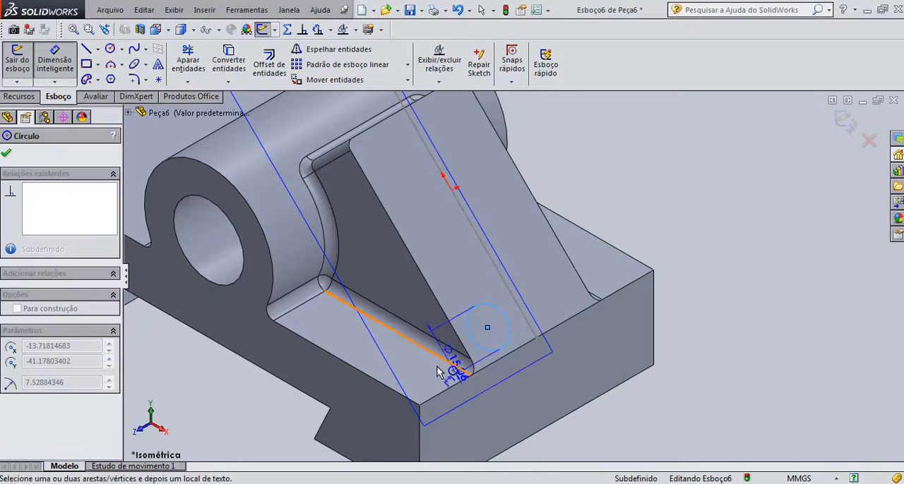
click(529, 399)
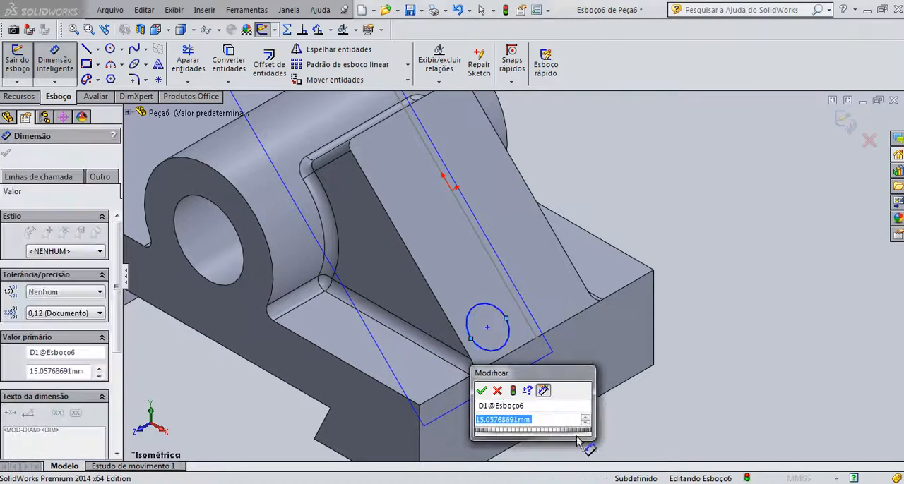
text(10)
key(Return)
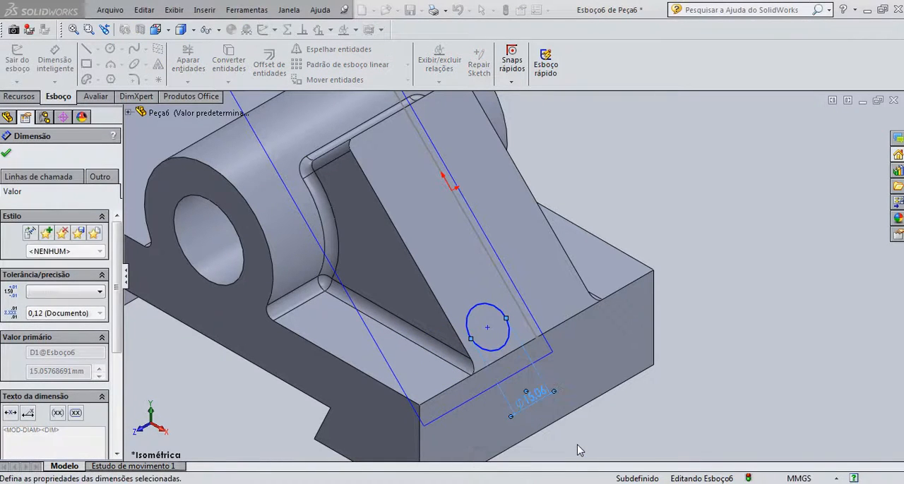
Dimension the circle's centre 12 mm from the lower edge of the inclined face
click(487, 329)
click(512, 359)
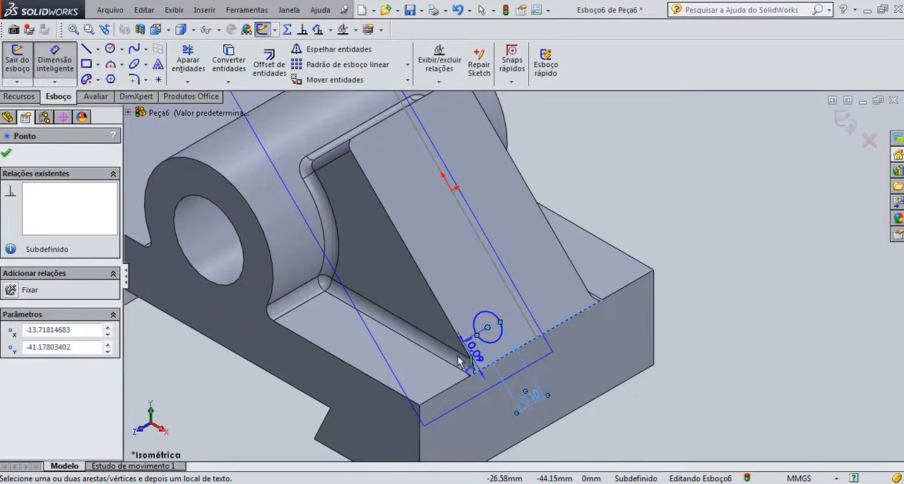
click(427, 384)
text(12)
key(Return)
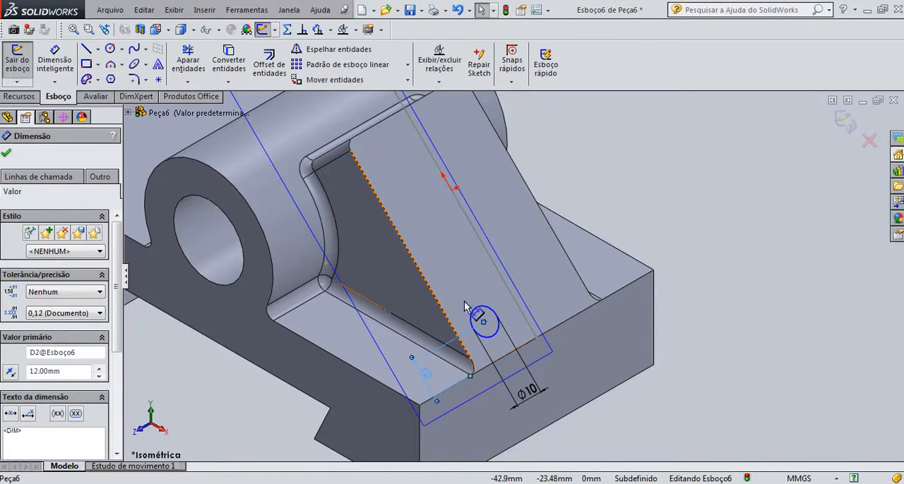
key(Escape)
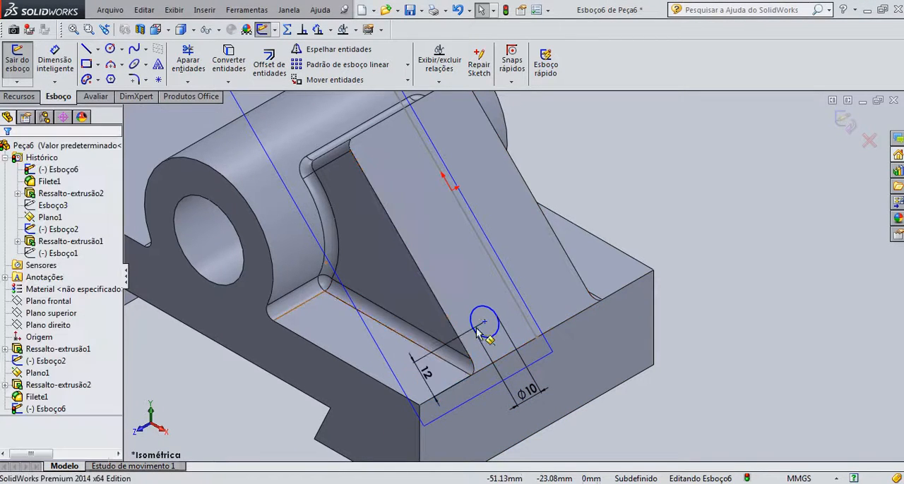
Dimension the circle's centre 10 mm from the long front side edge of the inclined face
click(55, 67)
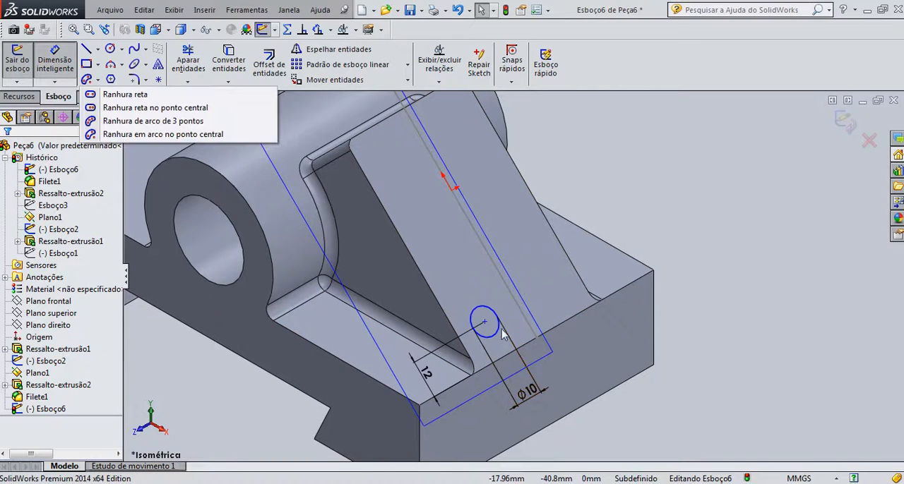
click(484, 322)
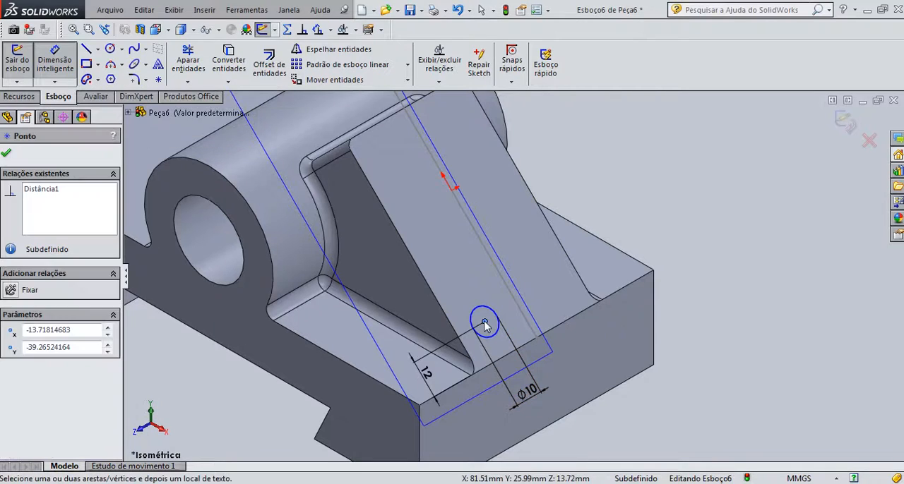
click(445, 322)
click(536, 252)
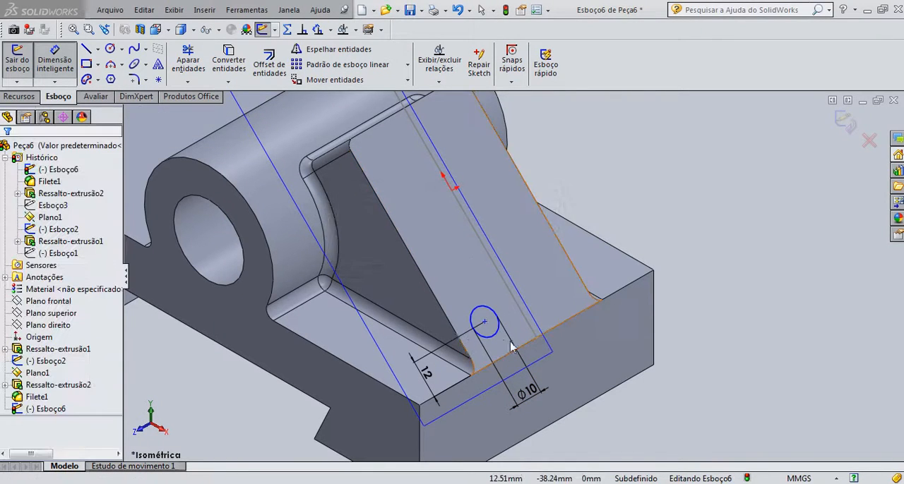
scroll(263, 202, down, 2)
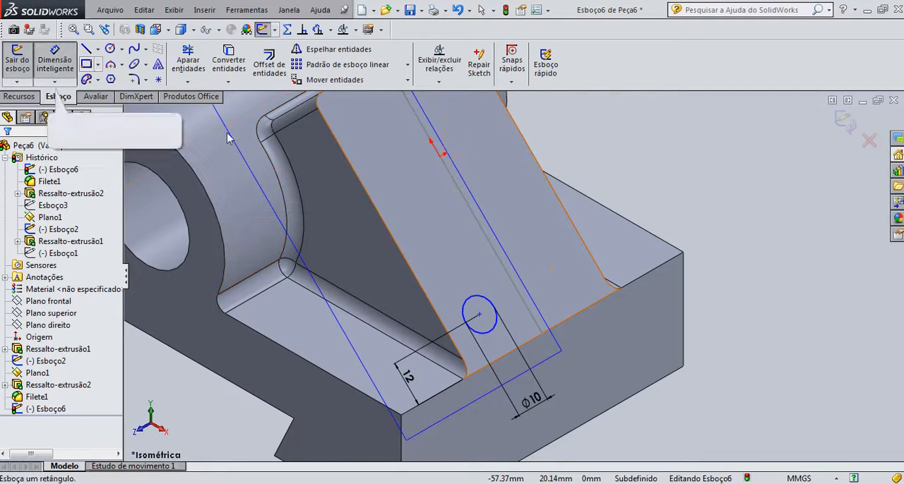
click(480, 313)
click(436, 320)
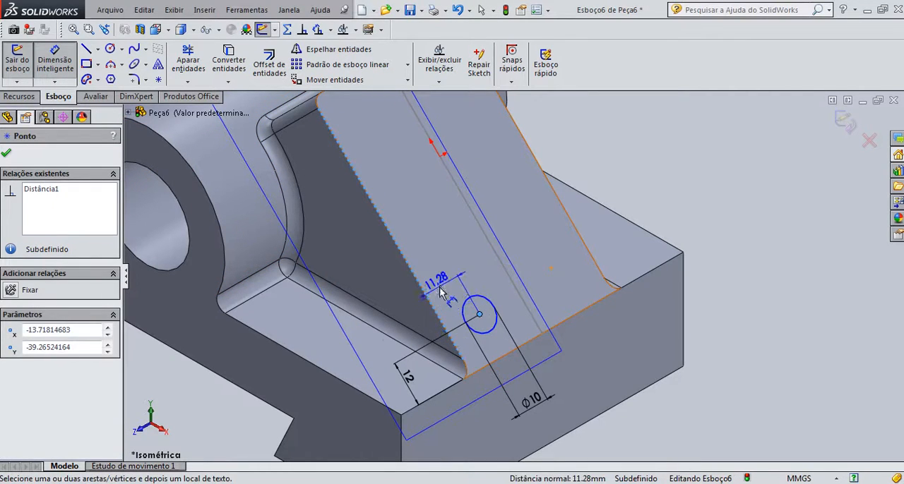
click(432, 282)
text(10)
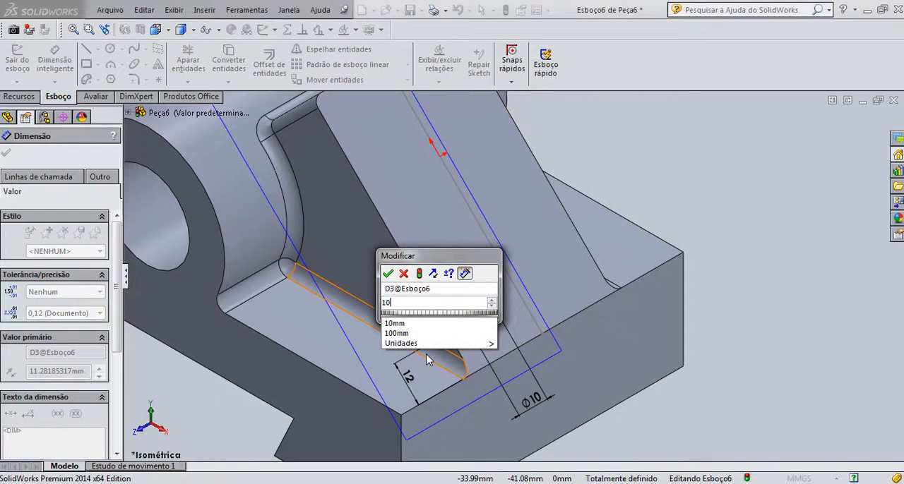
key(Return)
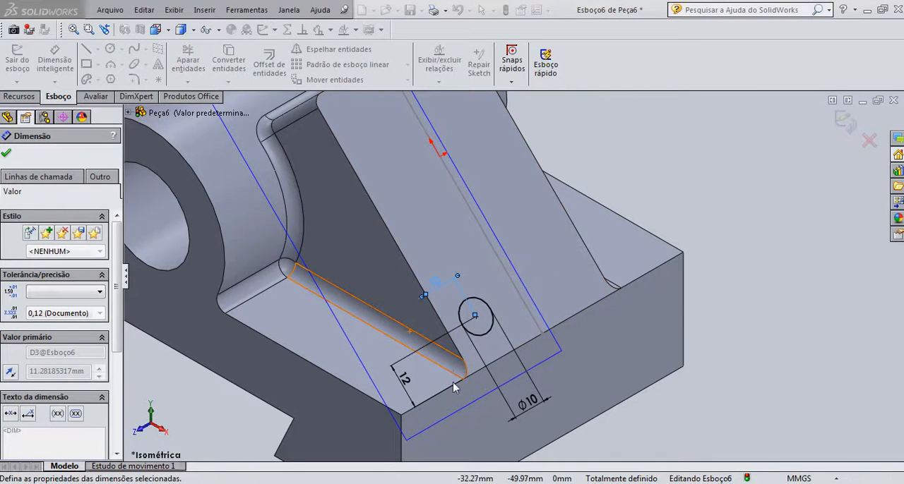
scroll(552, 263, down, 5)
scroll(565, 275, up, 6)
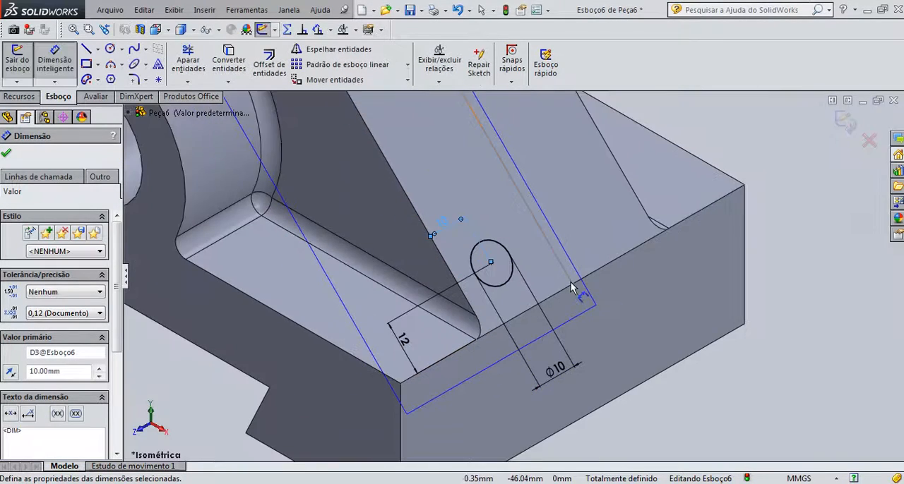
scroll(501, 267, up, 1)
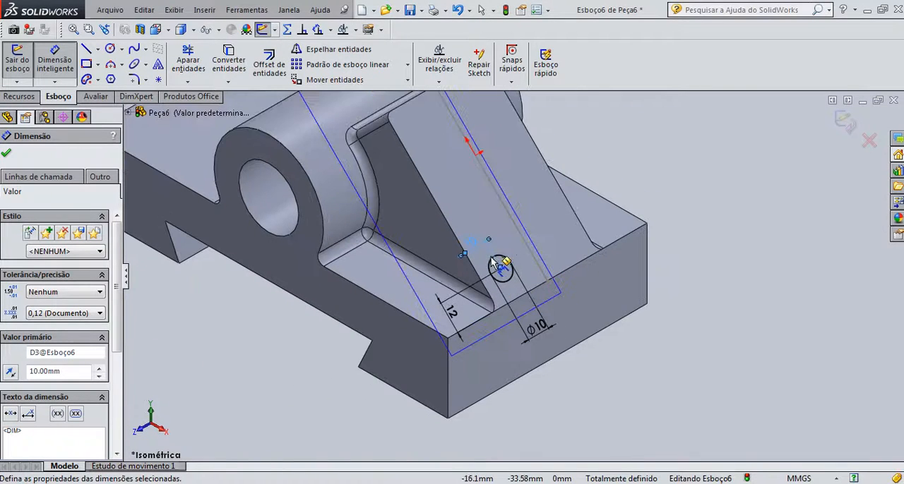
click(6, 155)
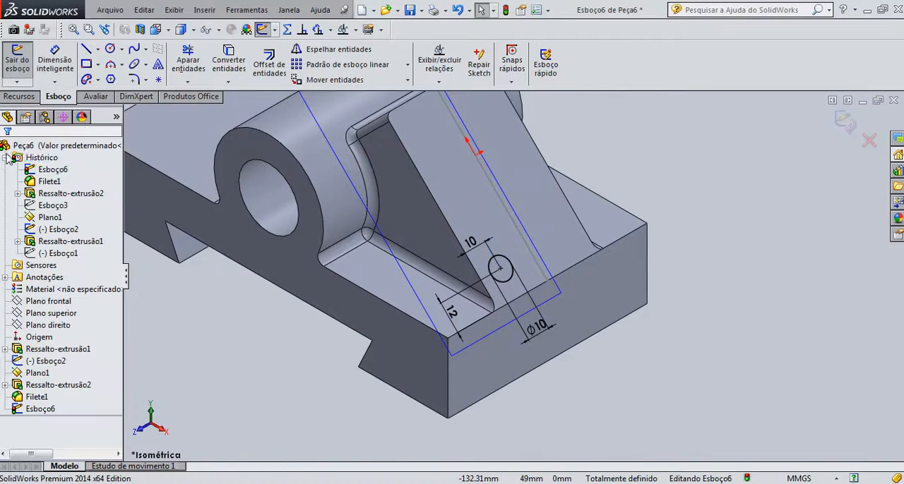
Draw a construction centreline about 69.5 mm long across the inclined face, parallel to its lower edge, above the 10 mm circle
click(97, 50)
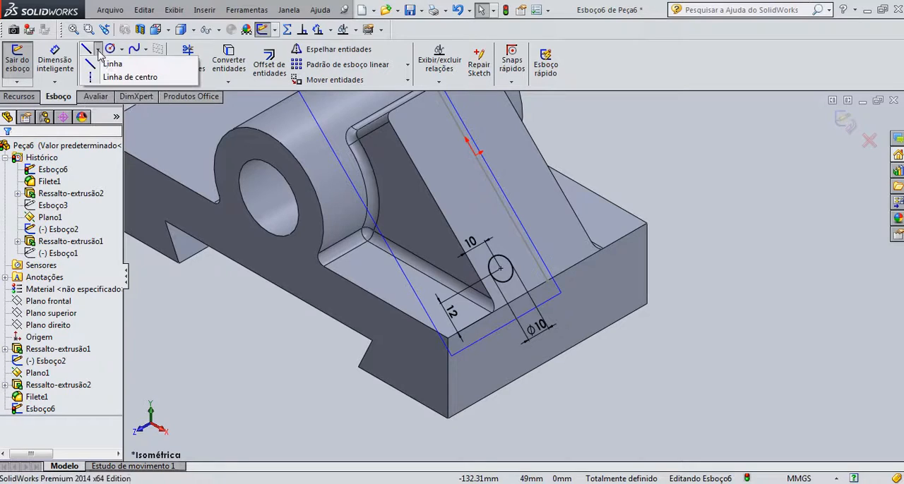
click(110, 78)
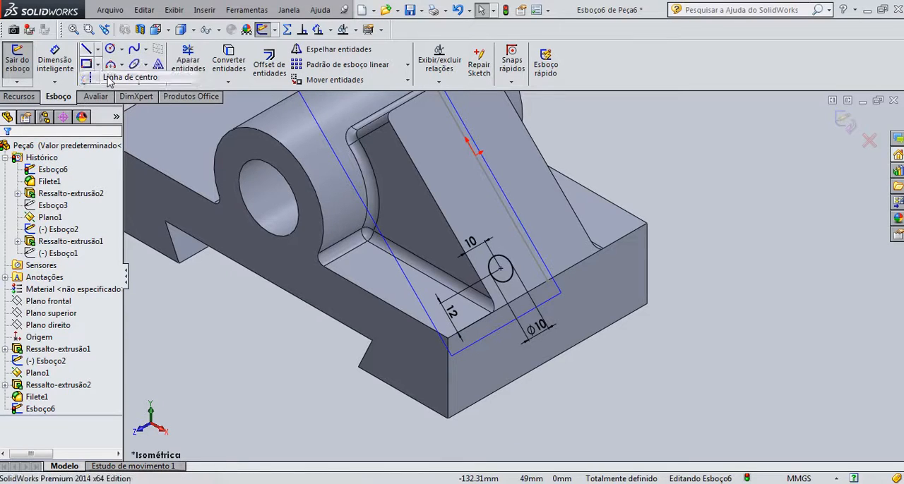
click(477, 197)
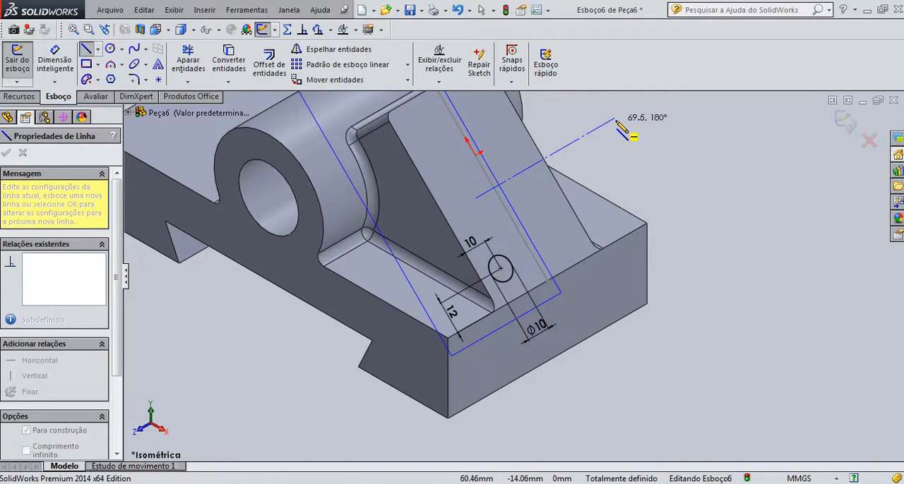
click(615, 119)
key(Escape)
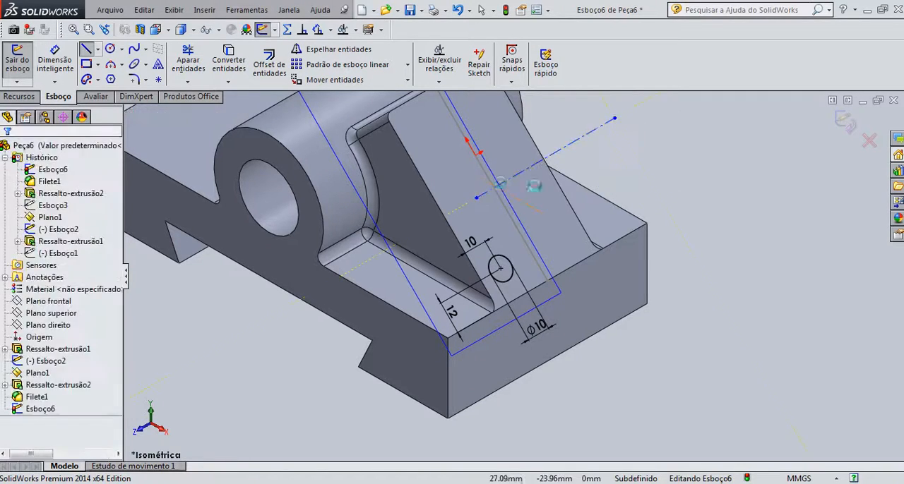
Draw a lengthwise construction centreline joining the midpoints of the inclined face's upper and lower edges
middle_drag(410, 127, 455, 169)
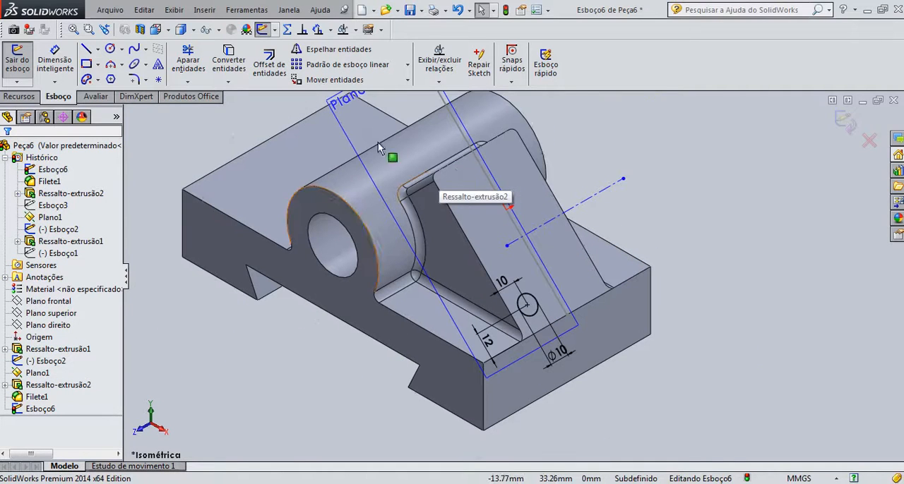
click(98, 49)
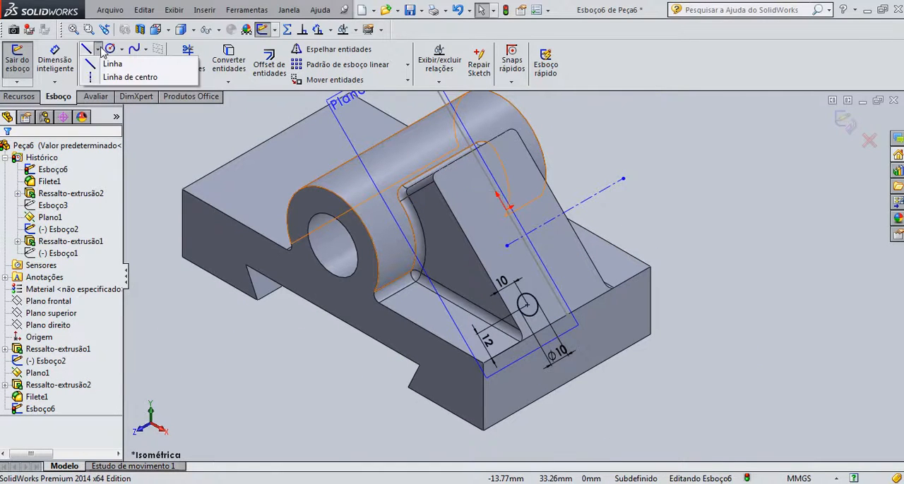
click(99, 76)
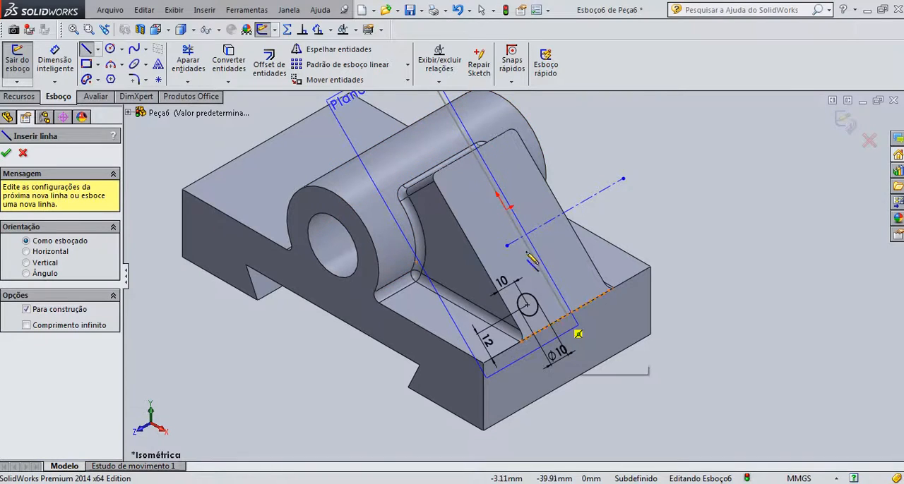
click(493, 171)
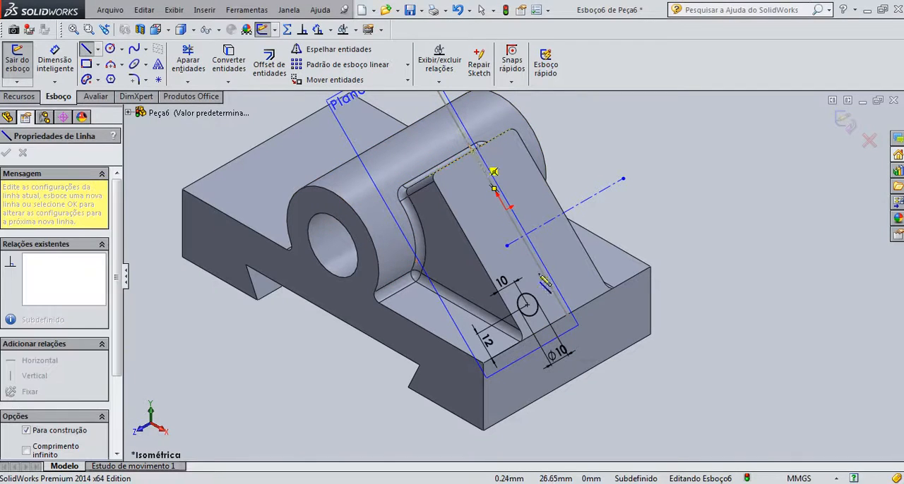
click(569, 315)
key(Escape)
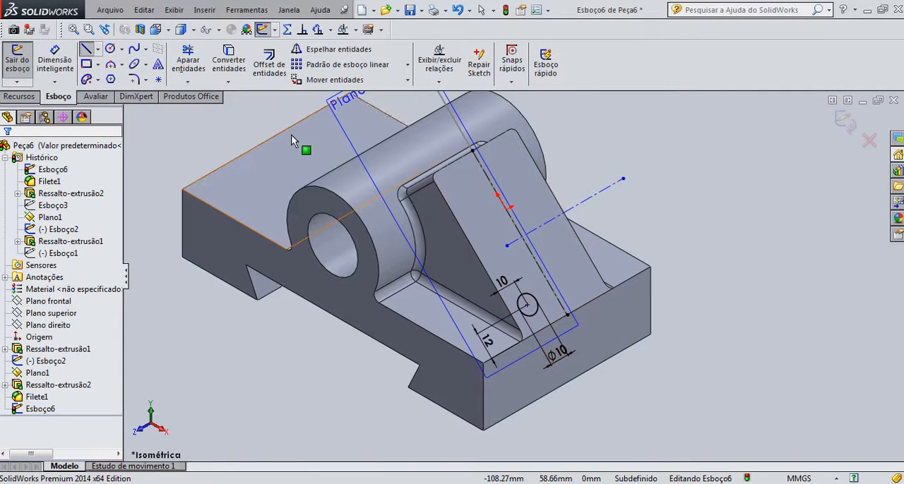
Mirror the 10 mm circle about the lengthwise centreline, keeping the original
click(337, 51)
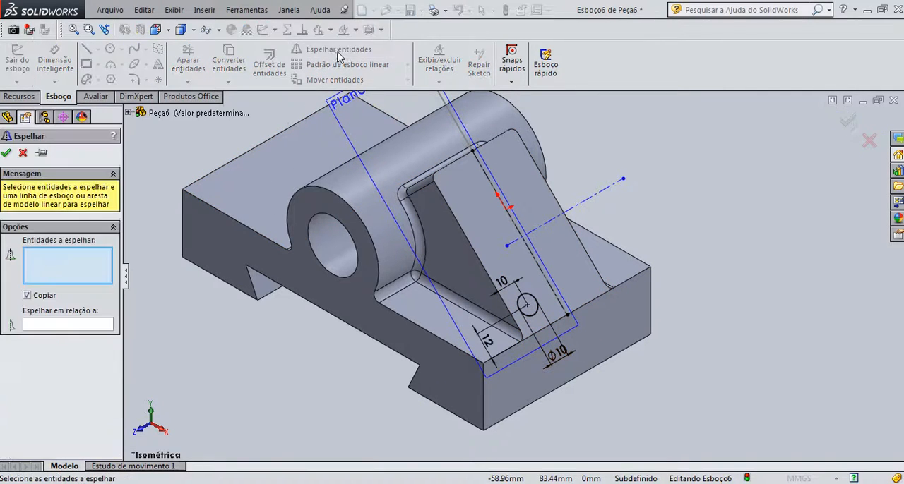
click(536, 305)
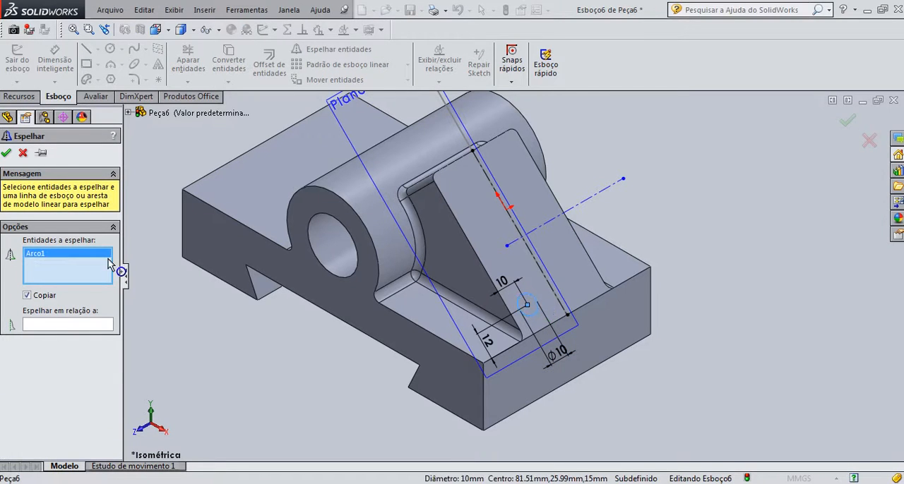
click(57, 325)
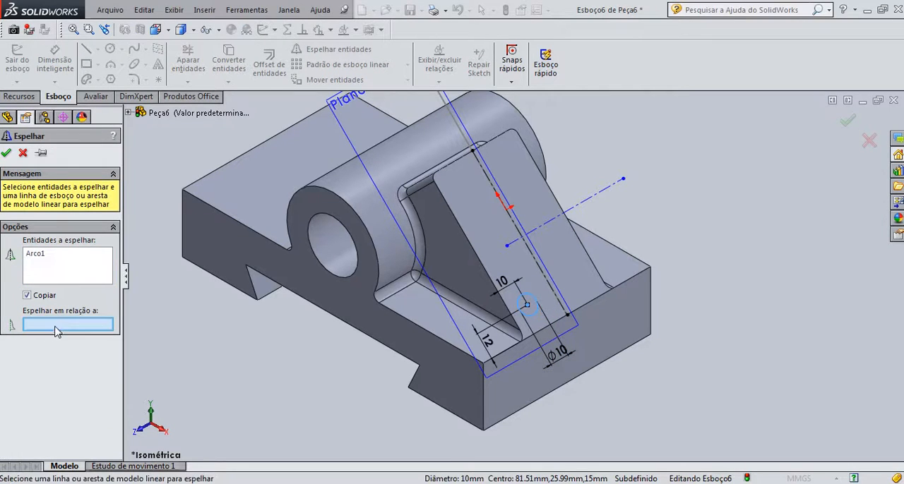
click(534, 262)
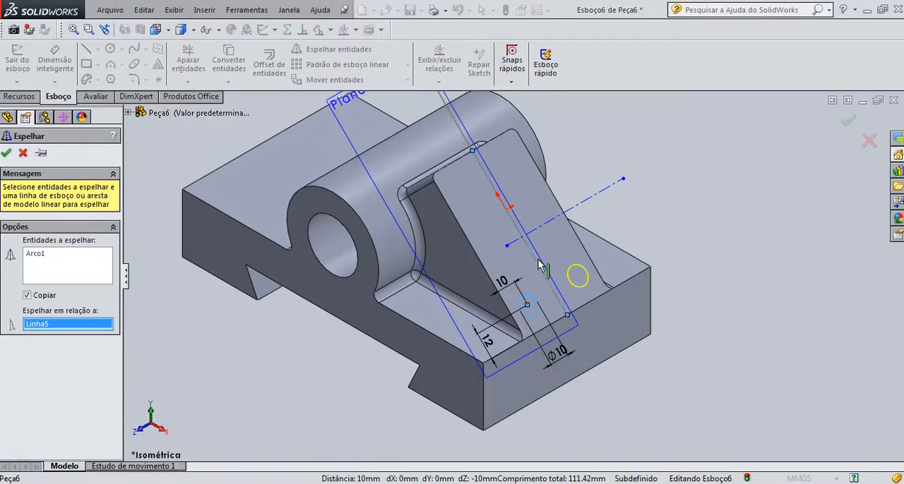
click(6, 154)
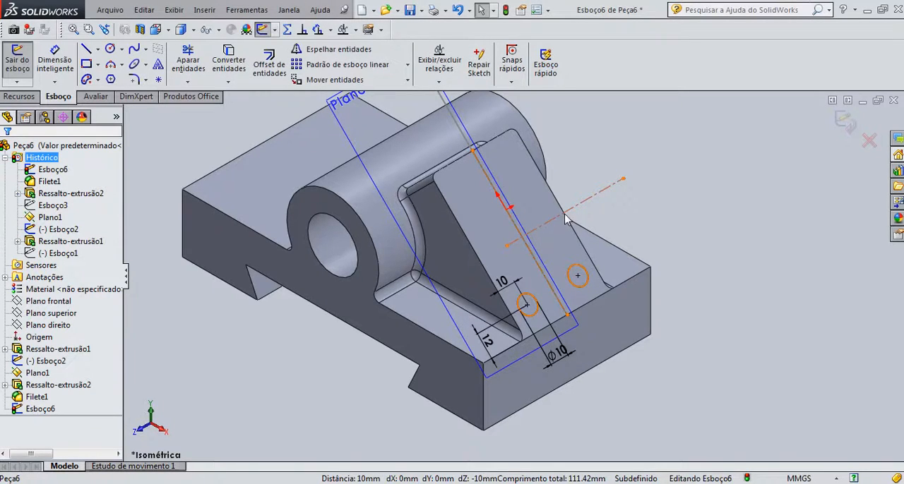
Dimension the crosswise centreline 40 mm from the lower edge of the inclined face
click(60, 63)
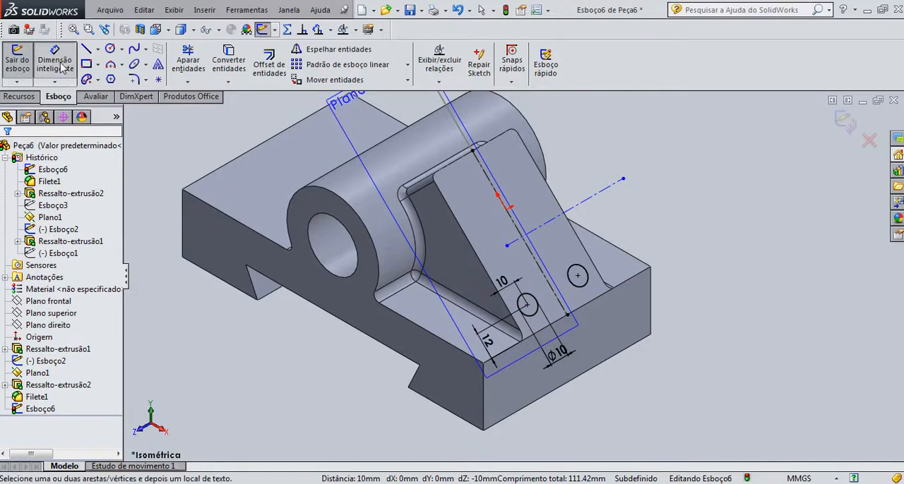
click(585, 203)
click(603, 293)
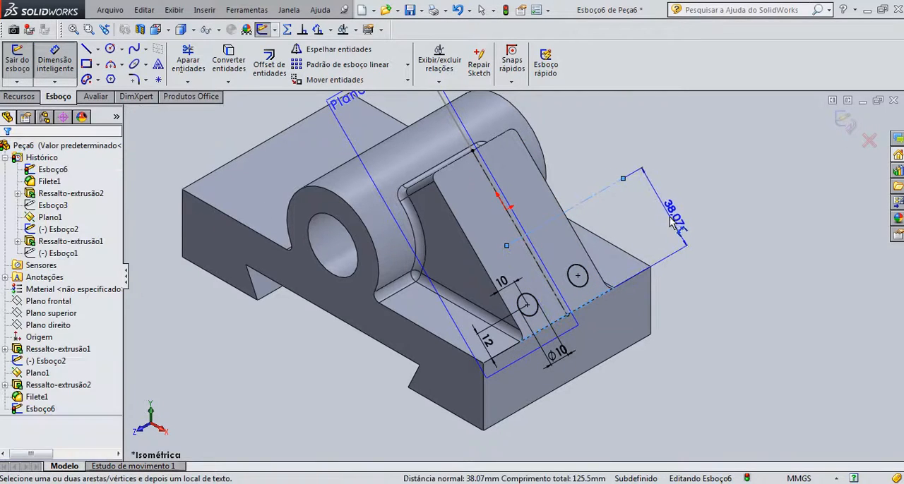
click(664, 234)
text(40)
key(Return)
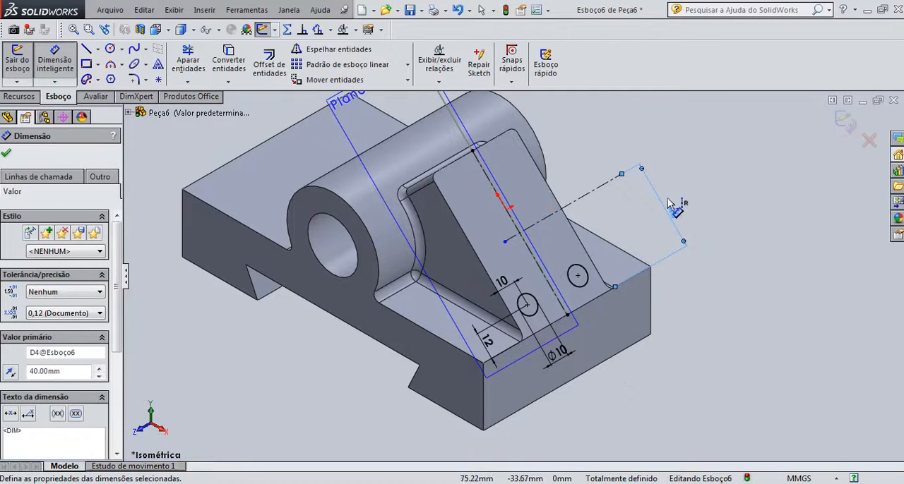
click(7, 154)
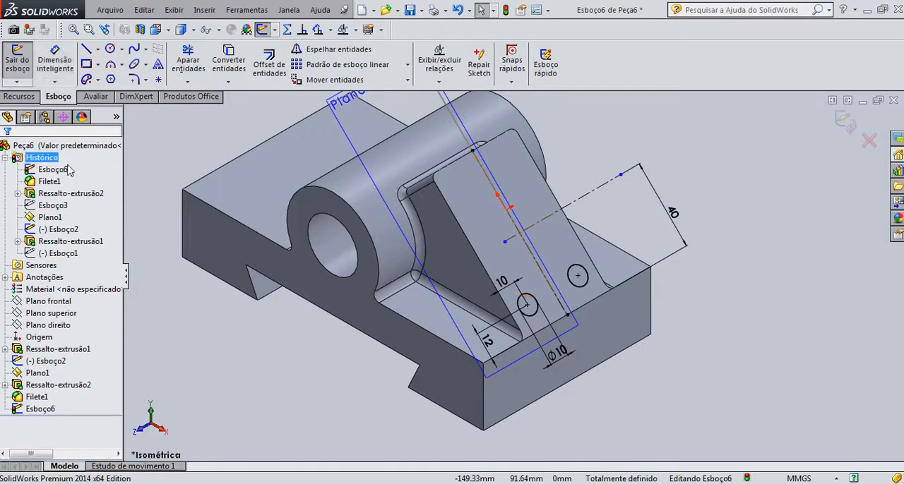
Mirror both lower circles about the crosswise centreline to complete the four-hole pattern on the inclined face
click(340, 52)
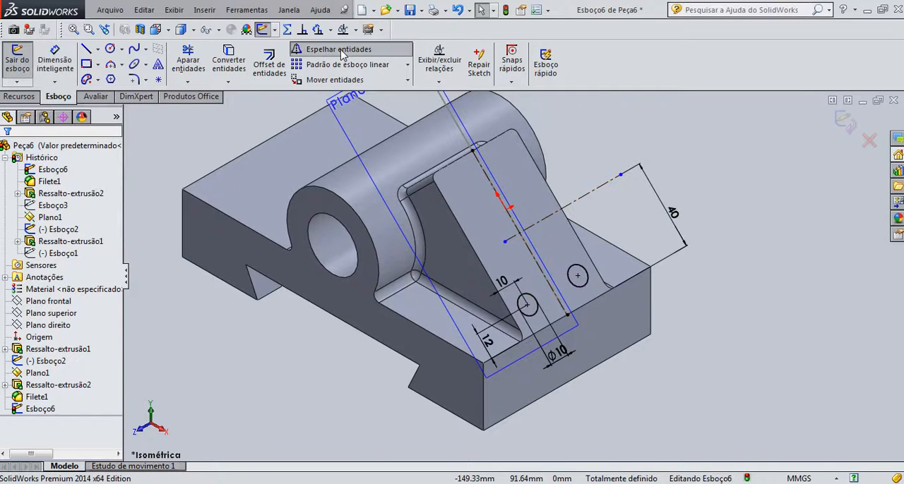
click(530, 293)
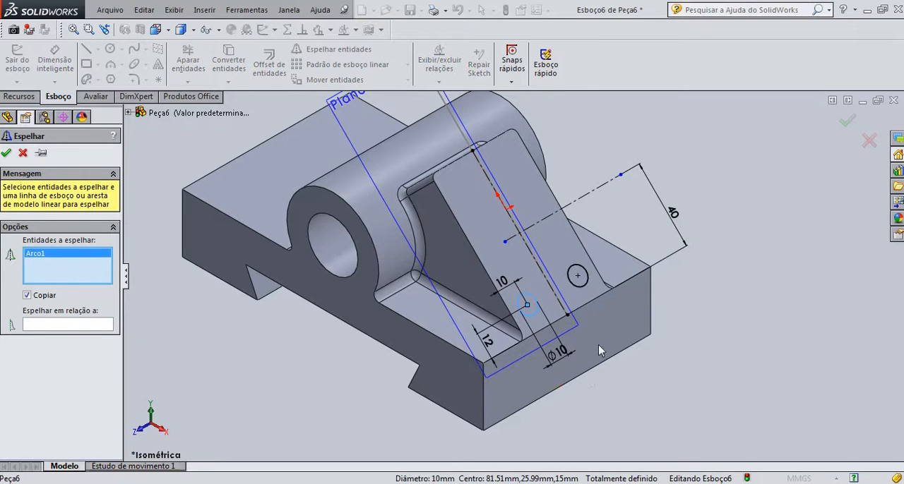
click(579, 286)
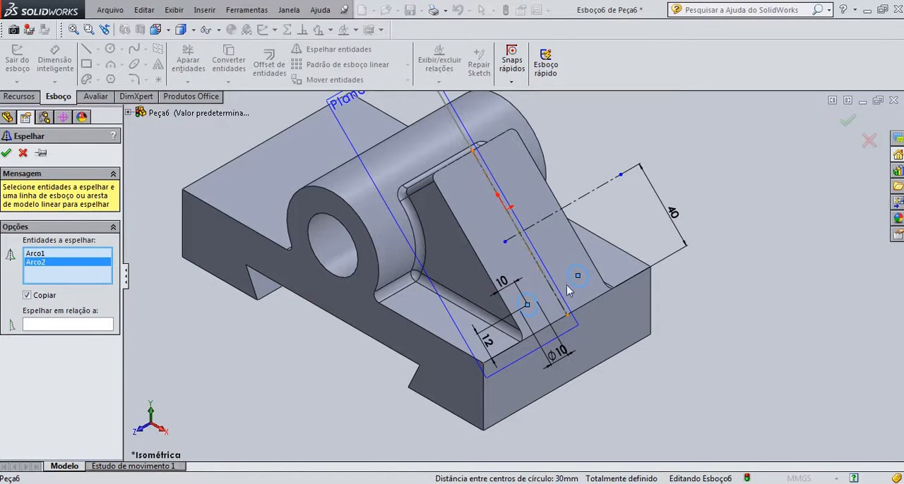
click(62, 325)
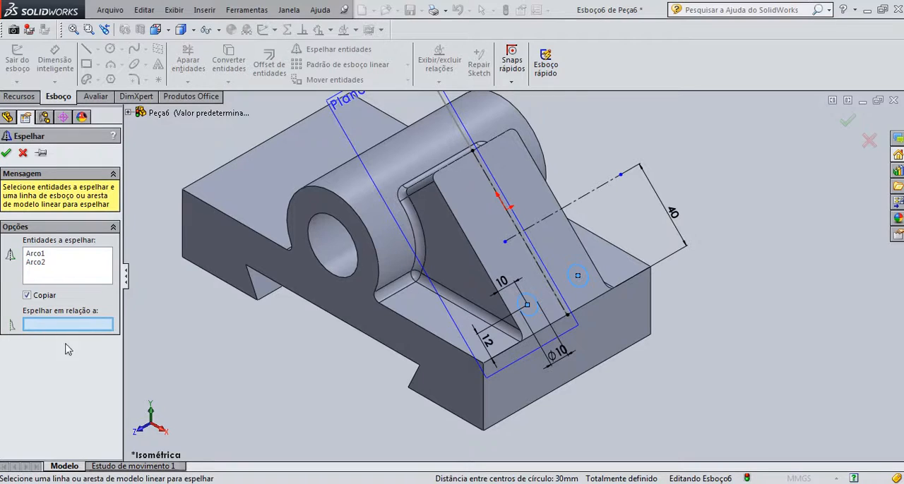
click(547, 223)
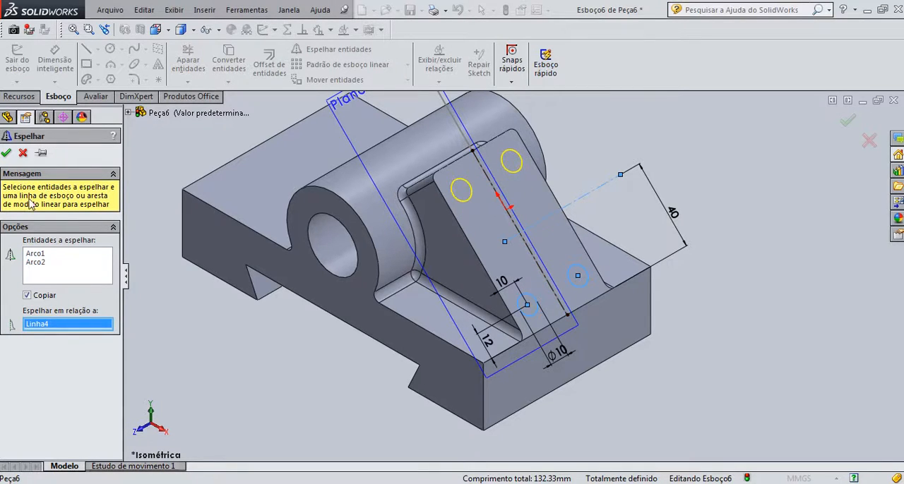
click(6, 154)
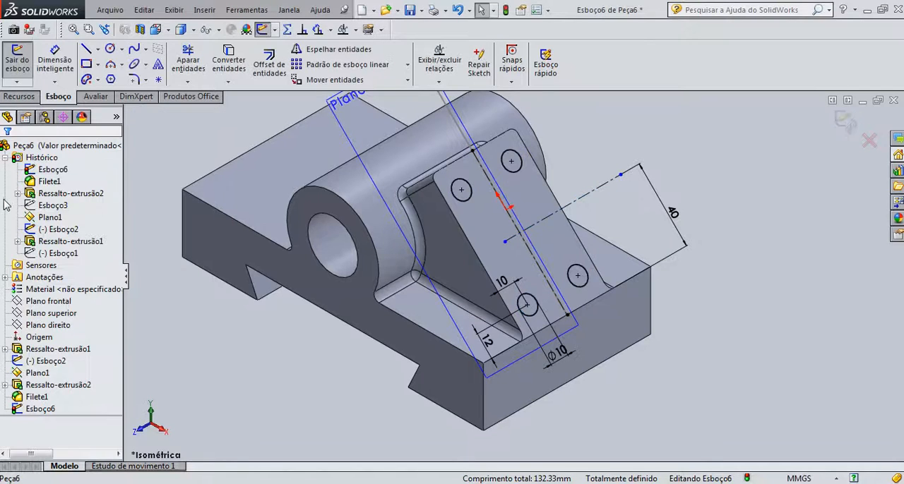
Cut-extrude the four circles to a blind depth of 12 mm, checking the hole depth against the reference drawing
click(27, 99)
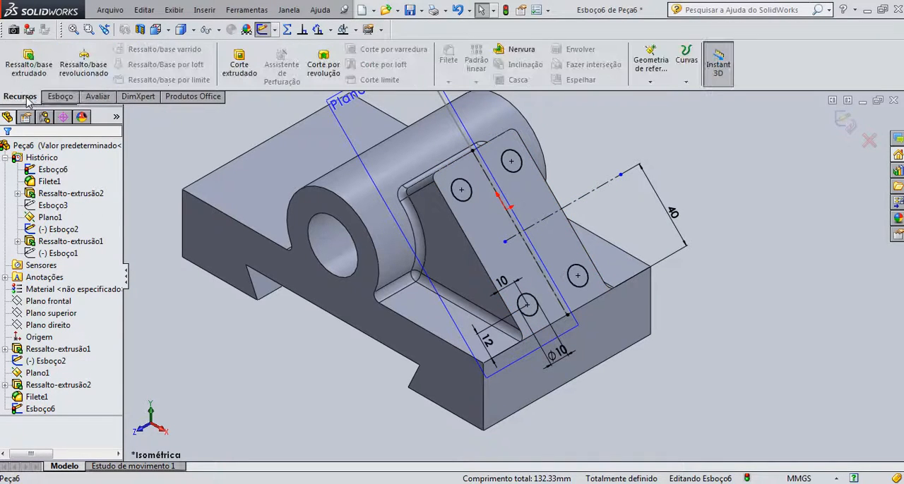
click(240, 69)
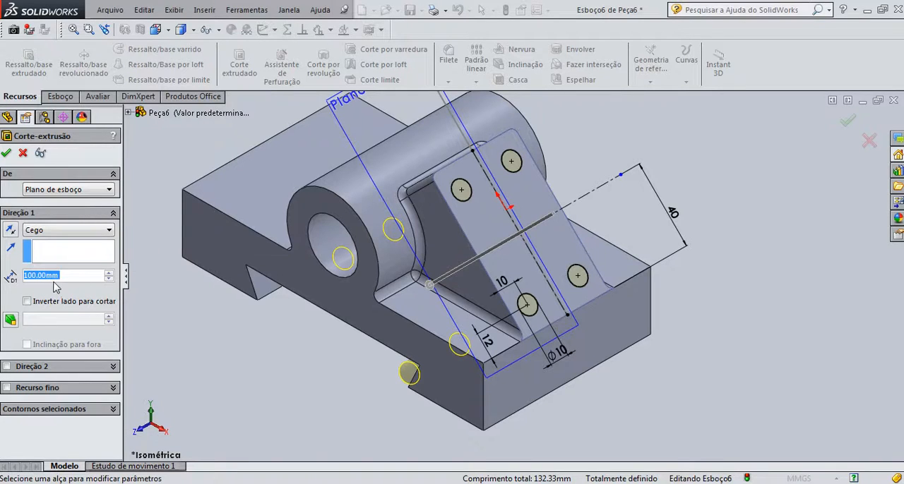
text(12)
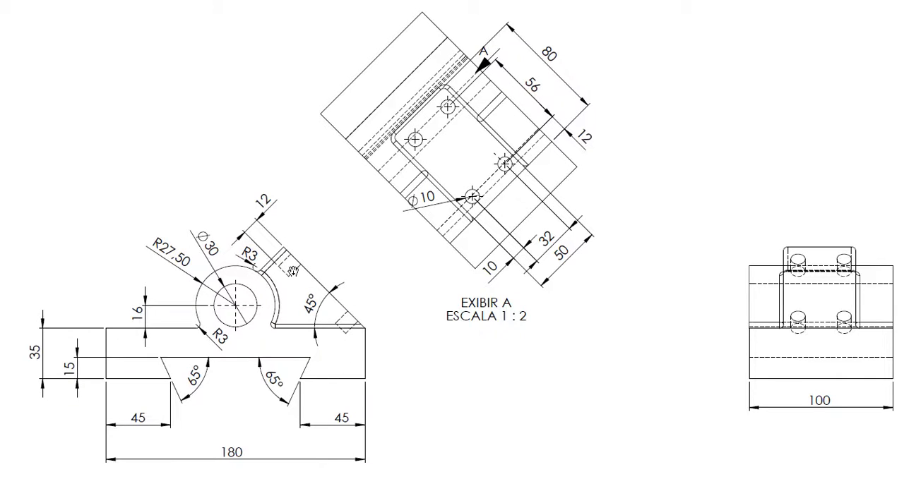
key(super)
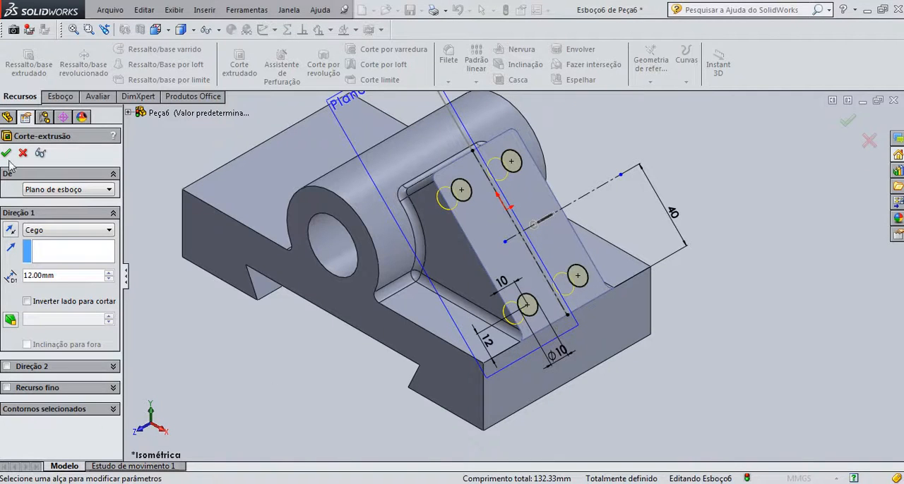
click(7, 154)
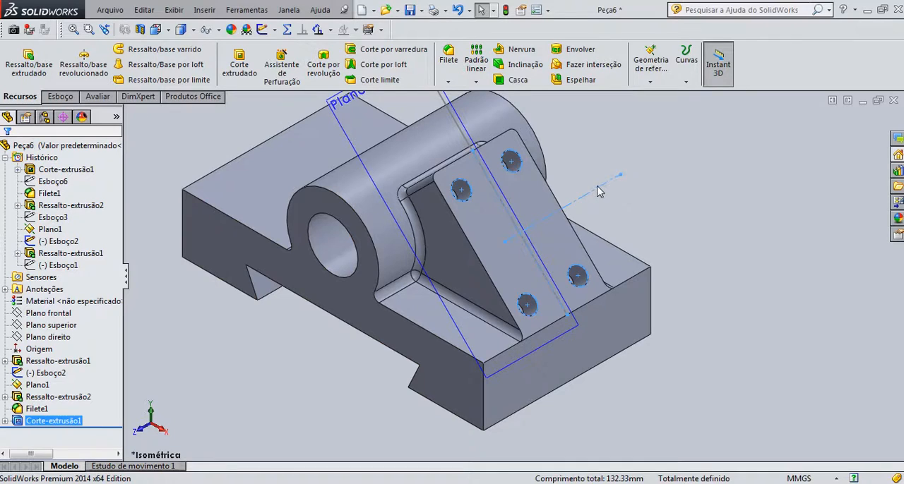
Hide the inclined reference plane and the inclined line sketch running along the middle of the arm
click(600, 192)
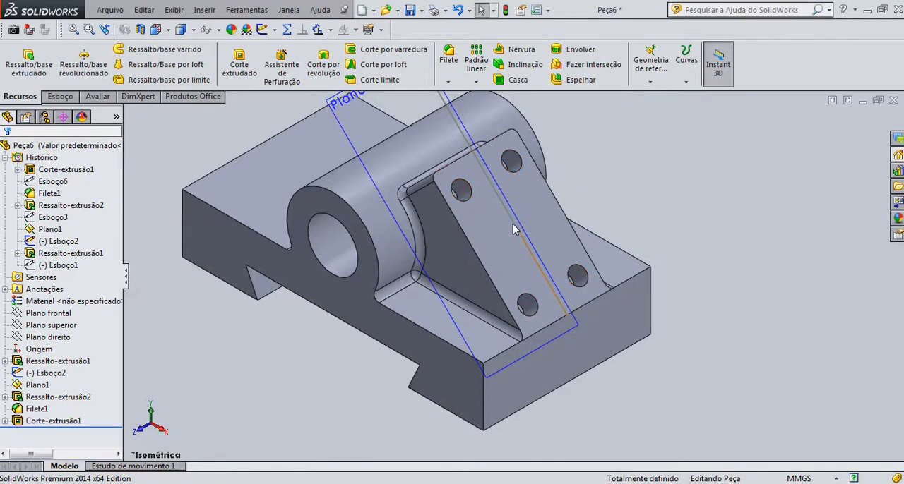
click(333, 104)
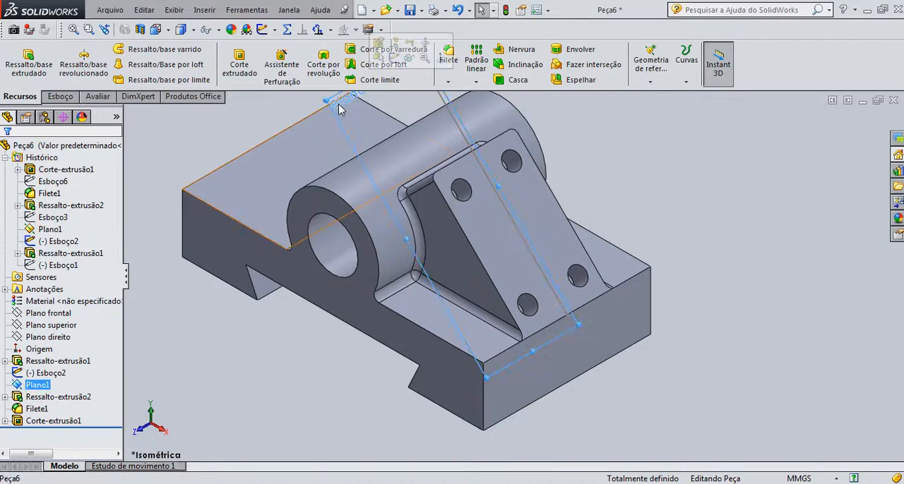
click(409, 60)
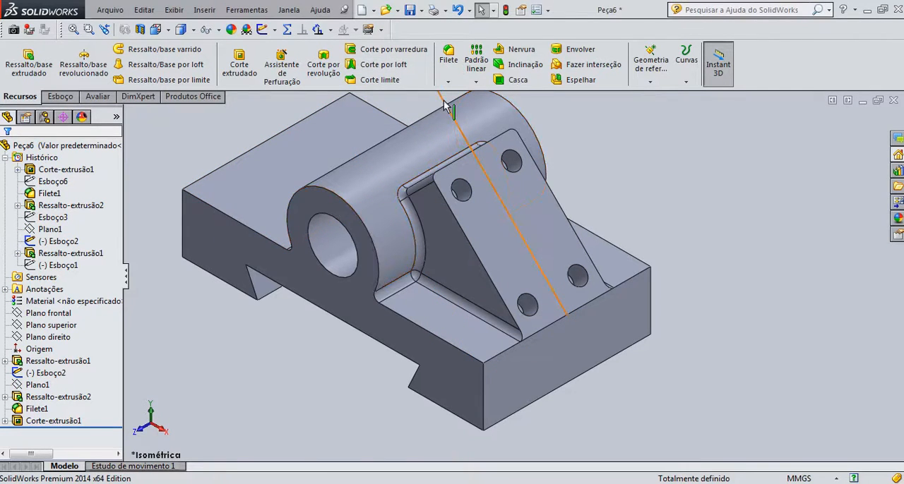
click(452, 111)
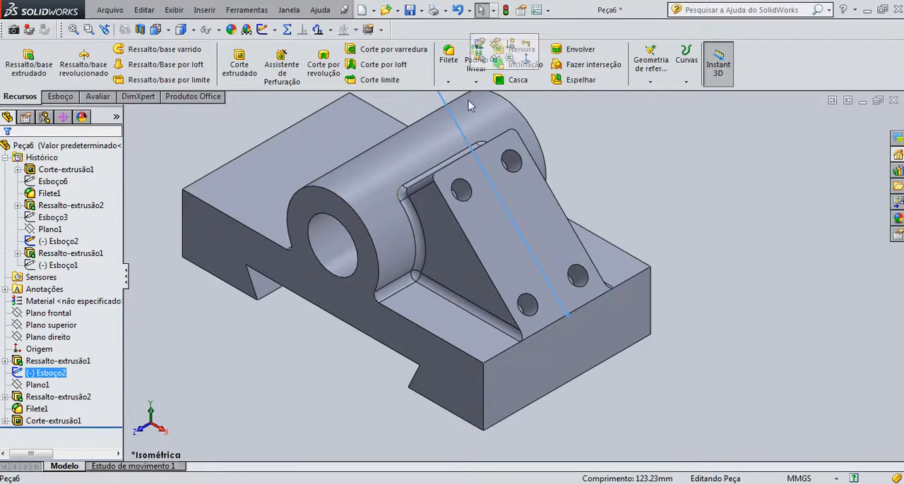
click(495, 59)
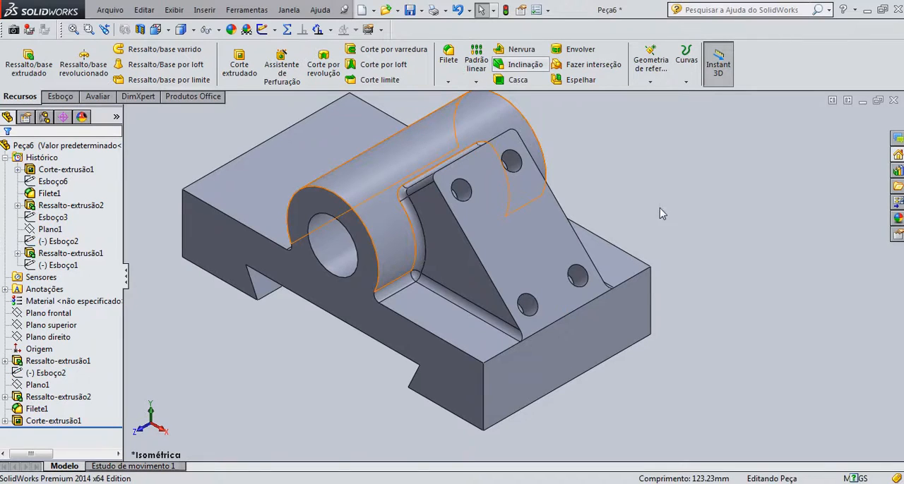
Rotate the finished bracket and compare it with the dimensioned views and the isometric view in the reference drawing
right_click(696, 182)
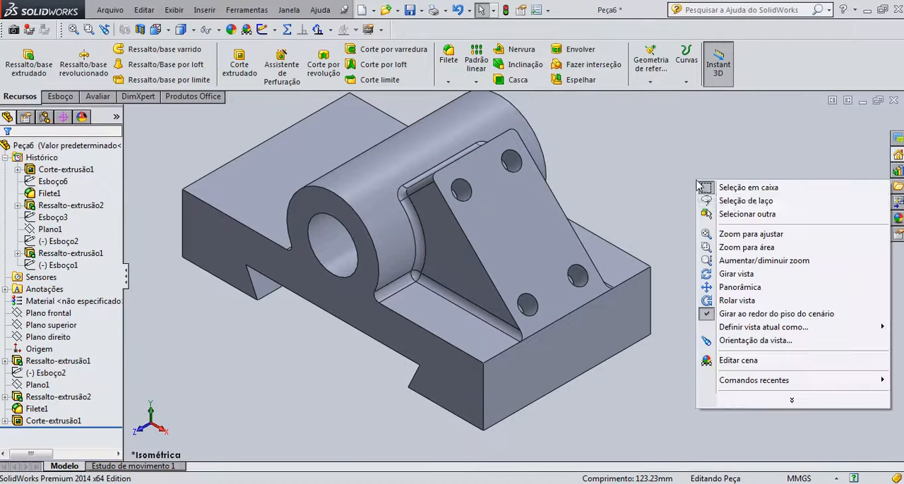
click(736, 274)
drag(678, 258, 612, 281)
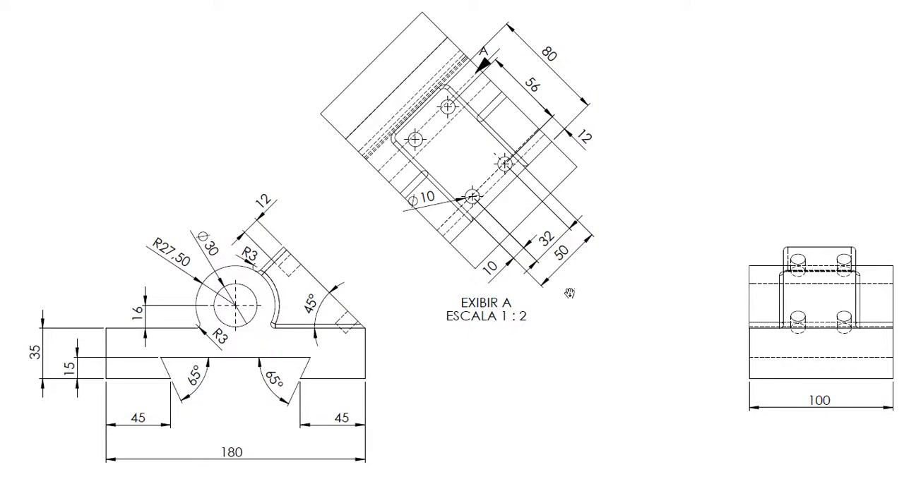
ctrl+scroll(569, 293, down, 3)
scroll(791, 427, up, 3)
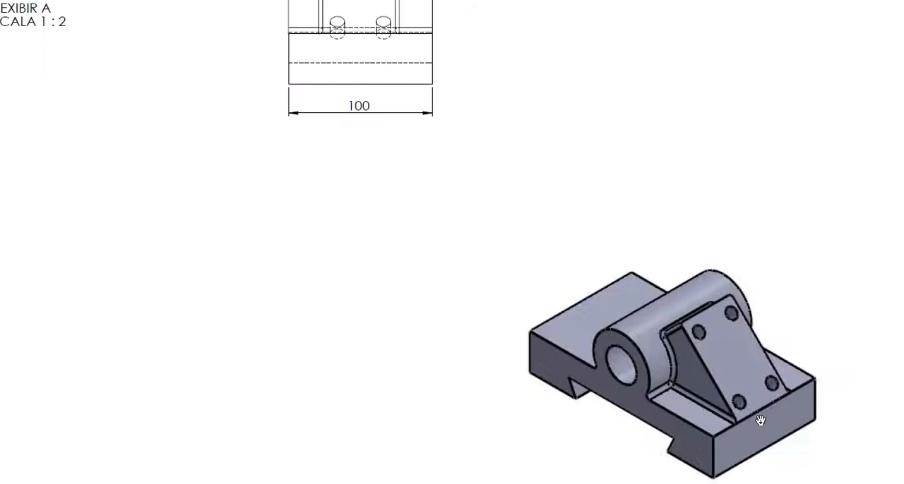
ctrl+scroll(641, 367, down, 4)
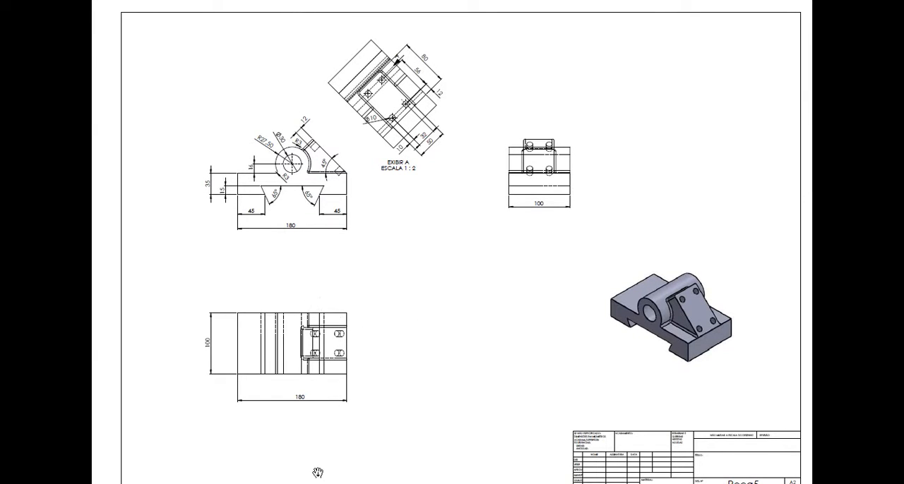
key(super)
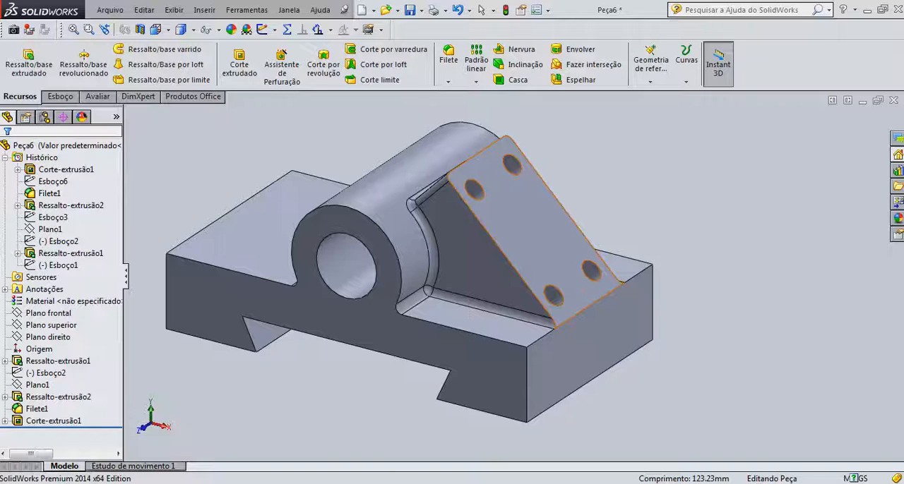
middle_drag(244, 257, 634, 245)
key(Escape)
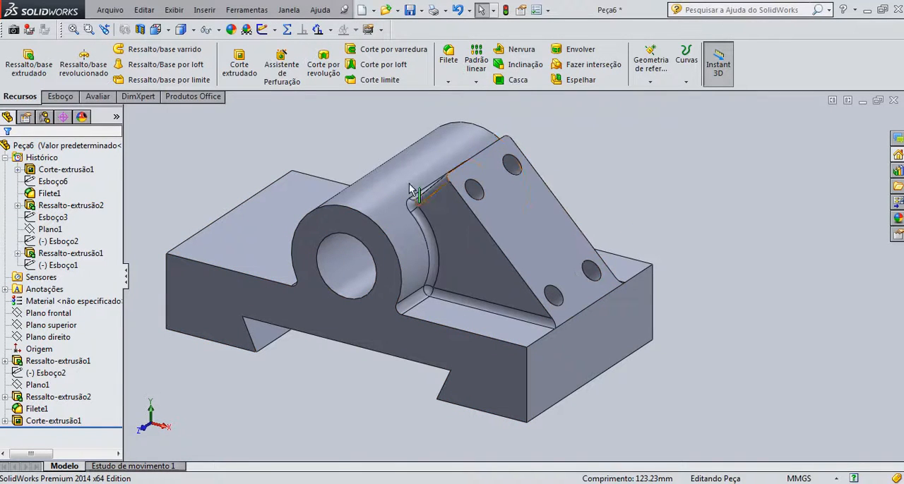